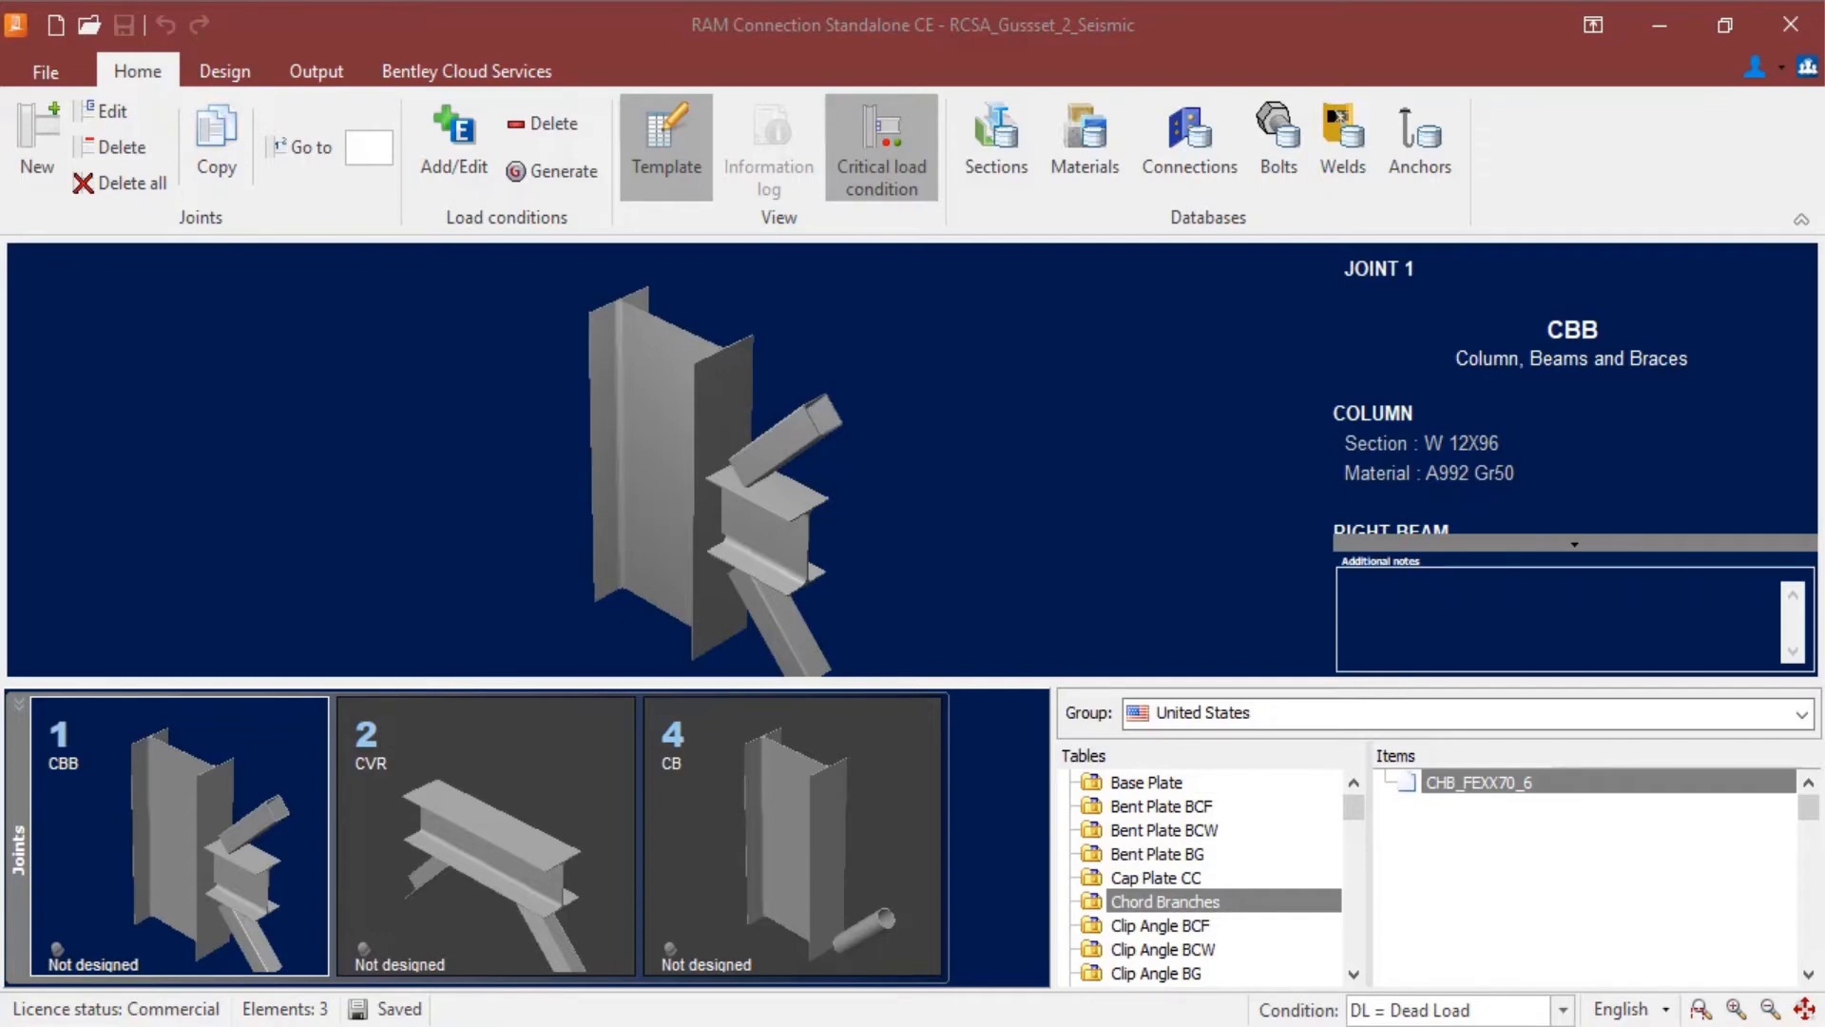
# Enable seismic provisions with seismic category D in the AISC-16 LRFD connection design settings.
pyautogui.click(217, 78)
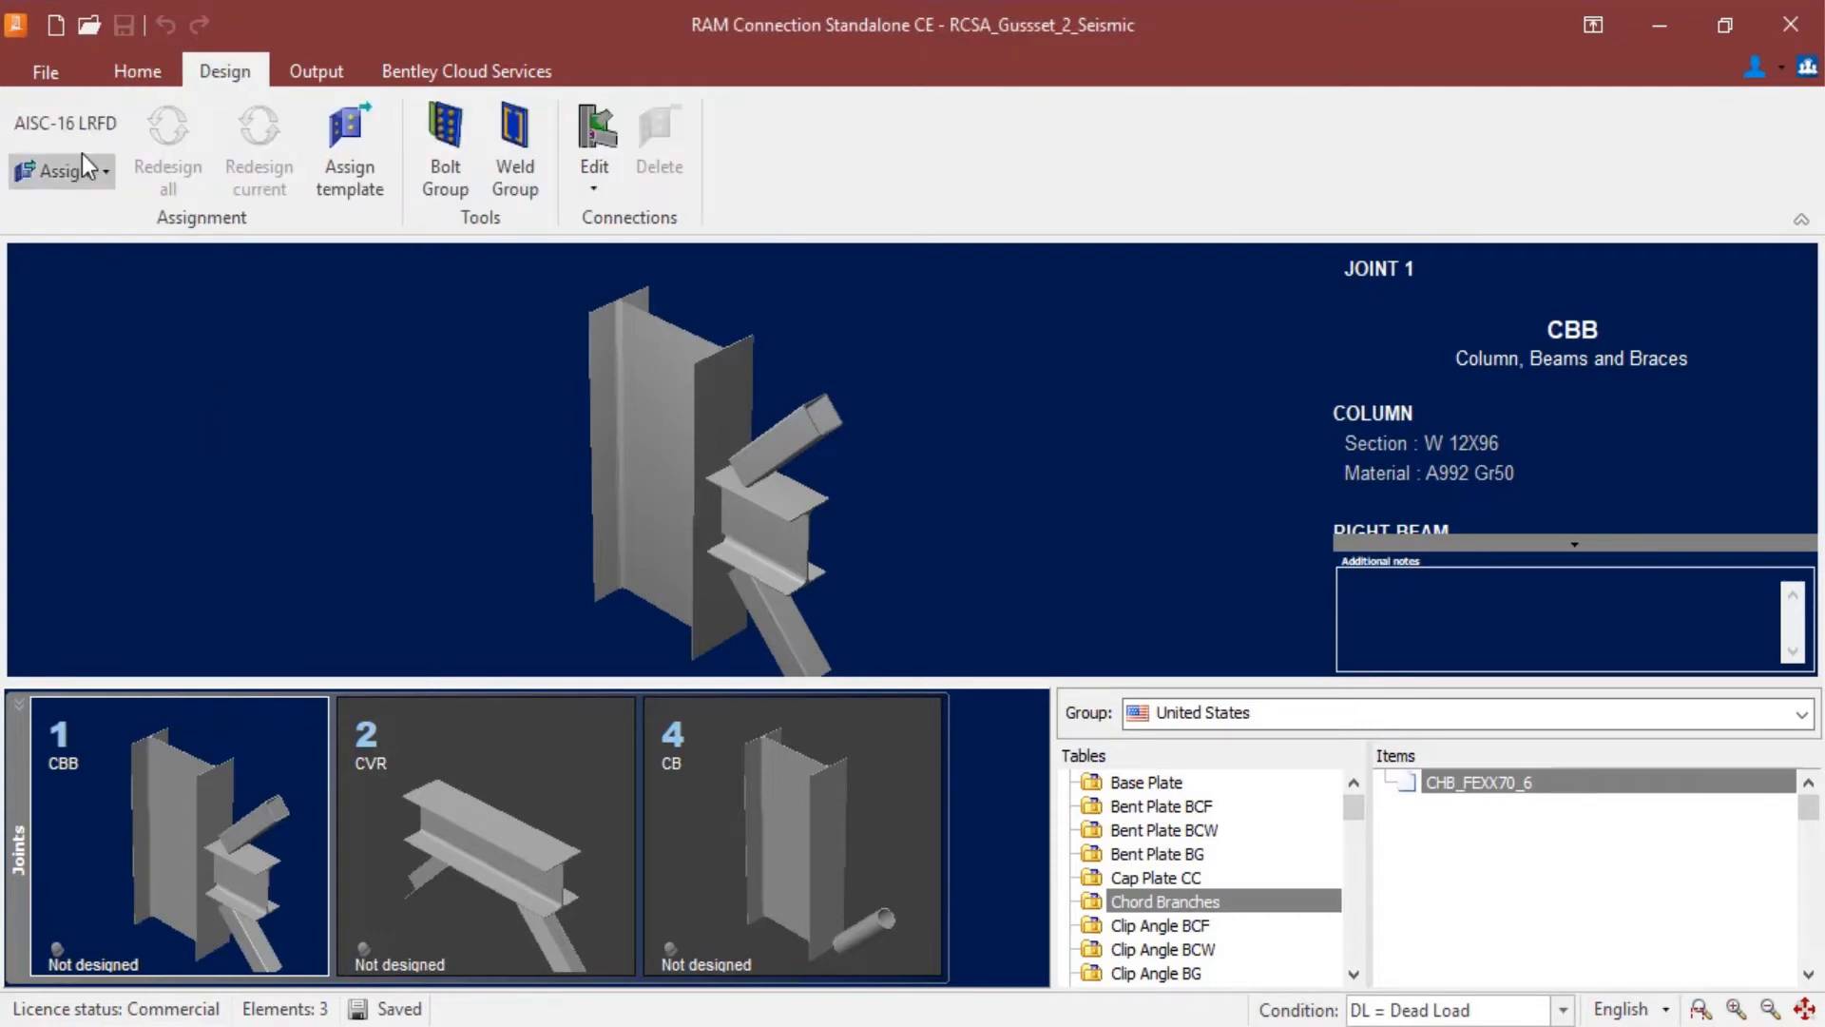
pyautogui.click(64, 122)
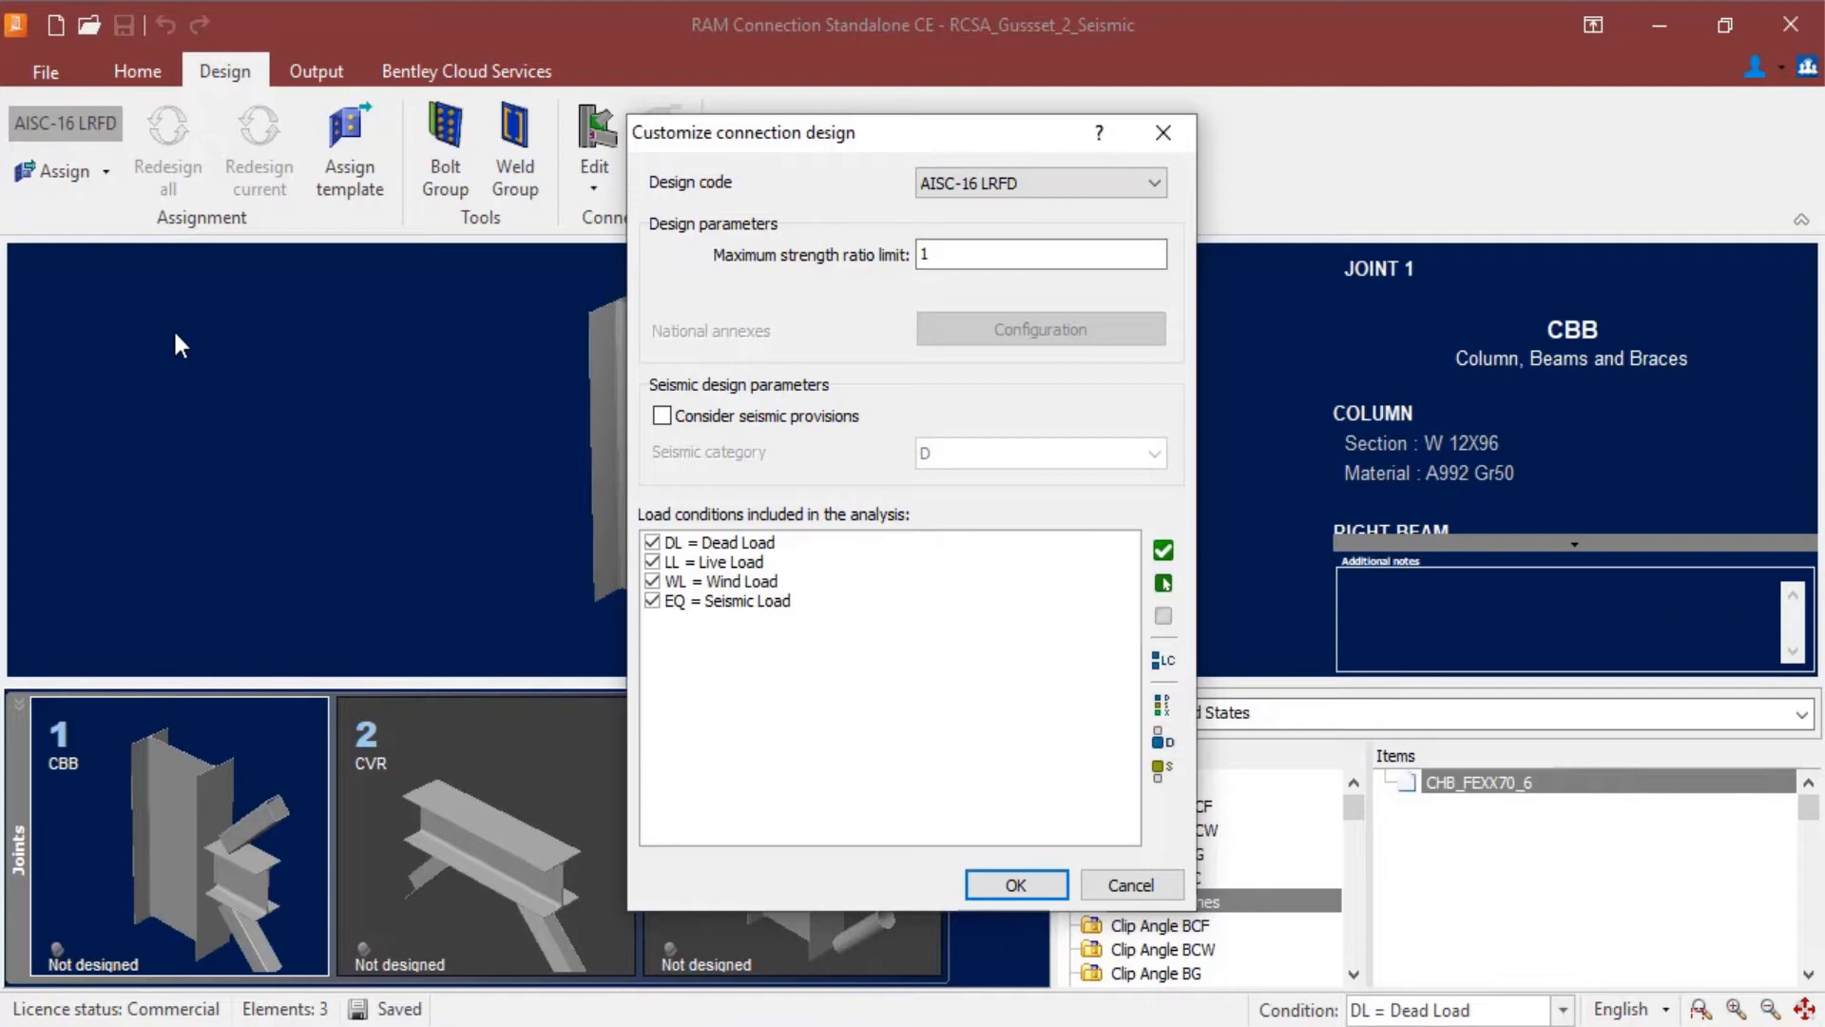
pyautogui.click(663, 418)
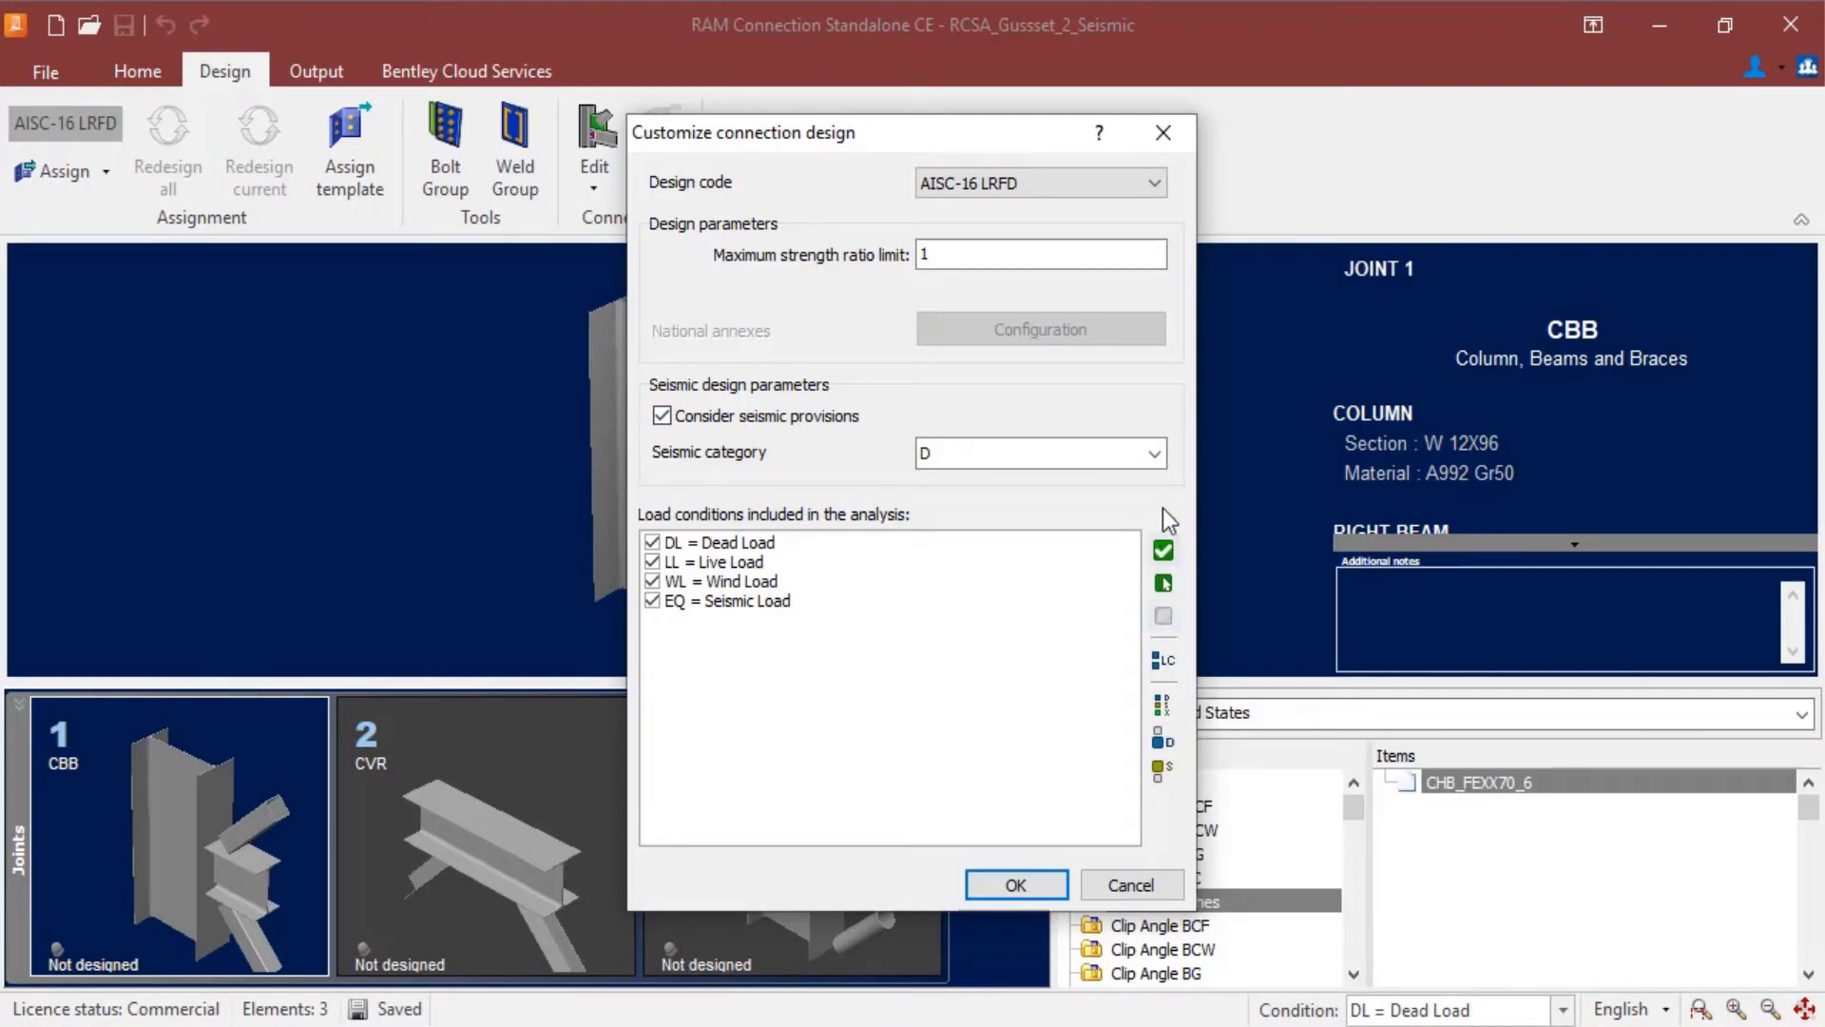
pyautogui.click(1154, 454)
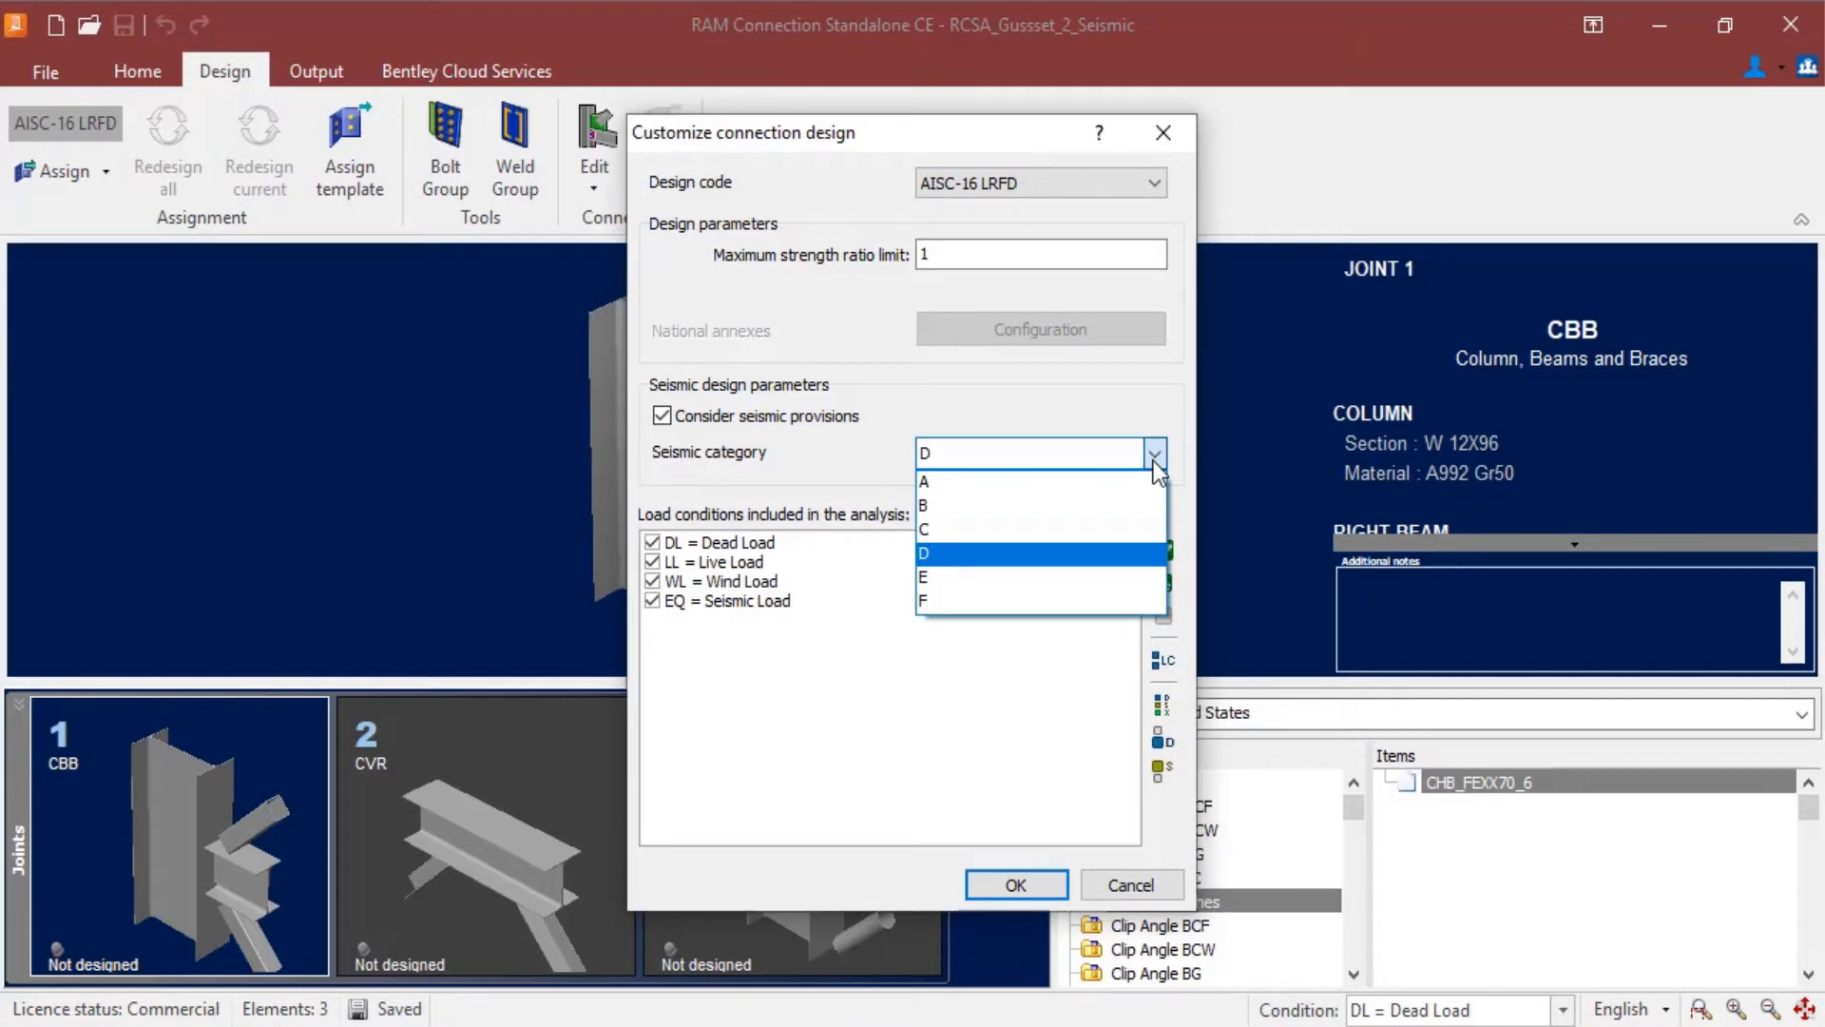
pyautogui.click(1154, 460)
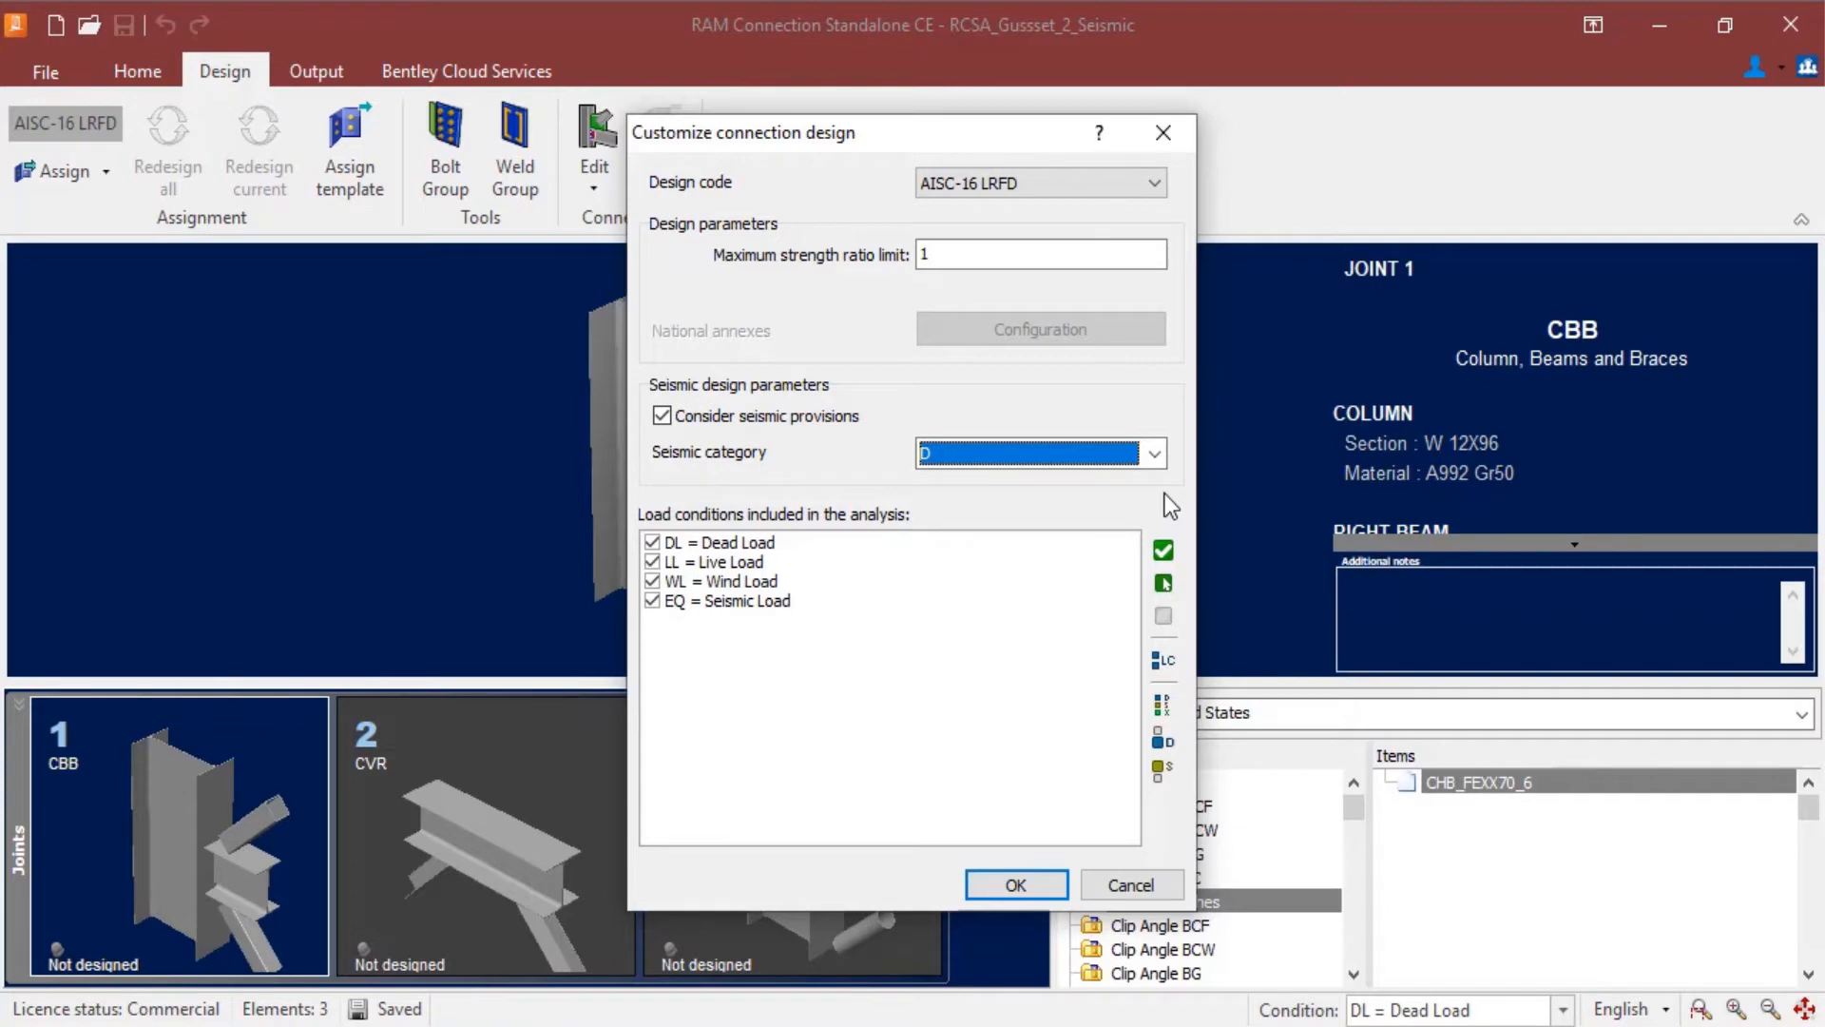
pyautogui.click(985, 886)
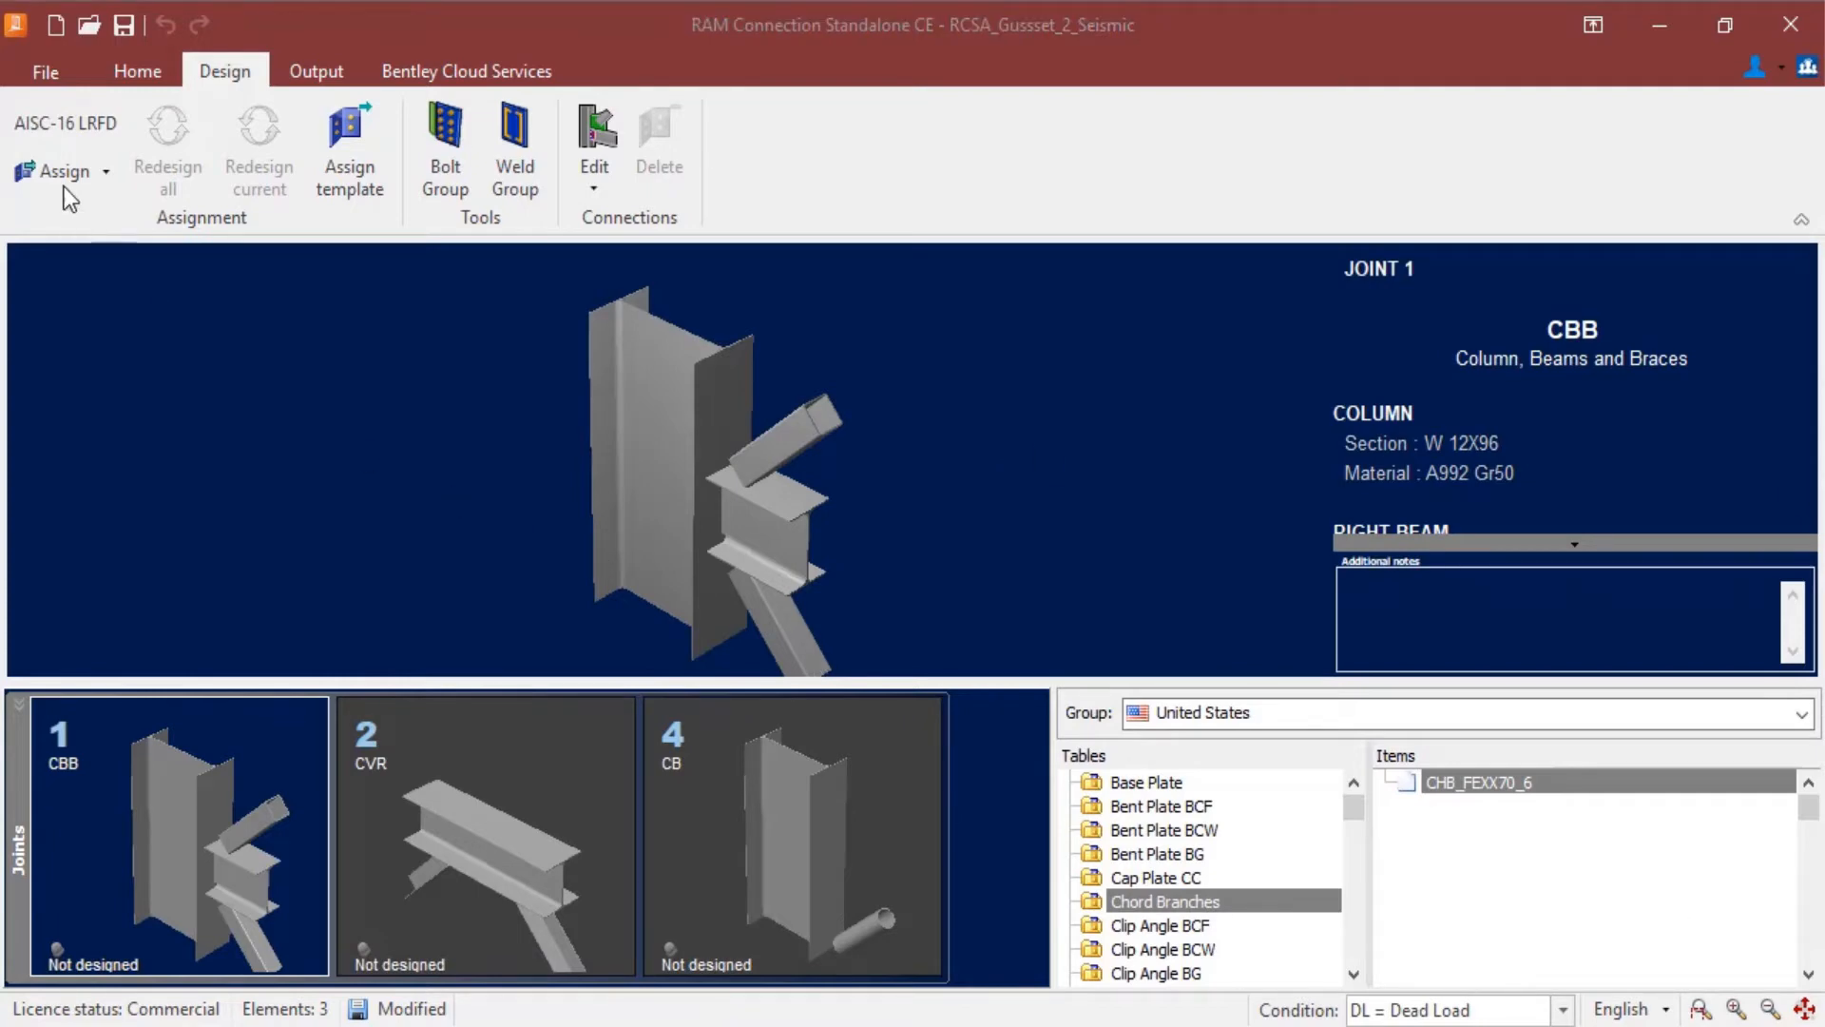
# Generate all load combinations from the ASCE 7-16 LRFD factored load combos file.
pyautogui.click(133, 67)
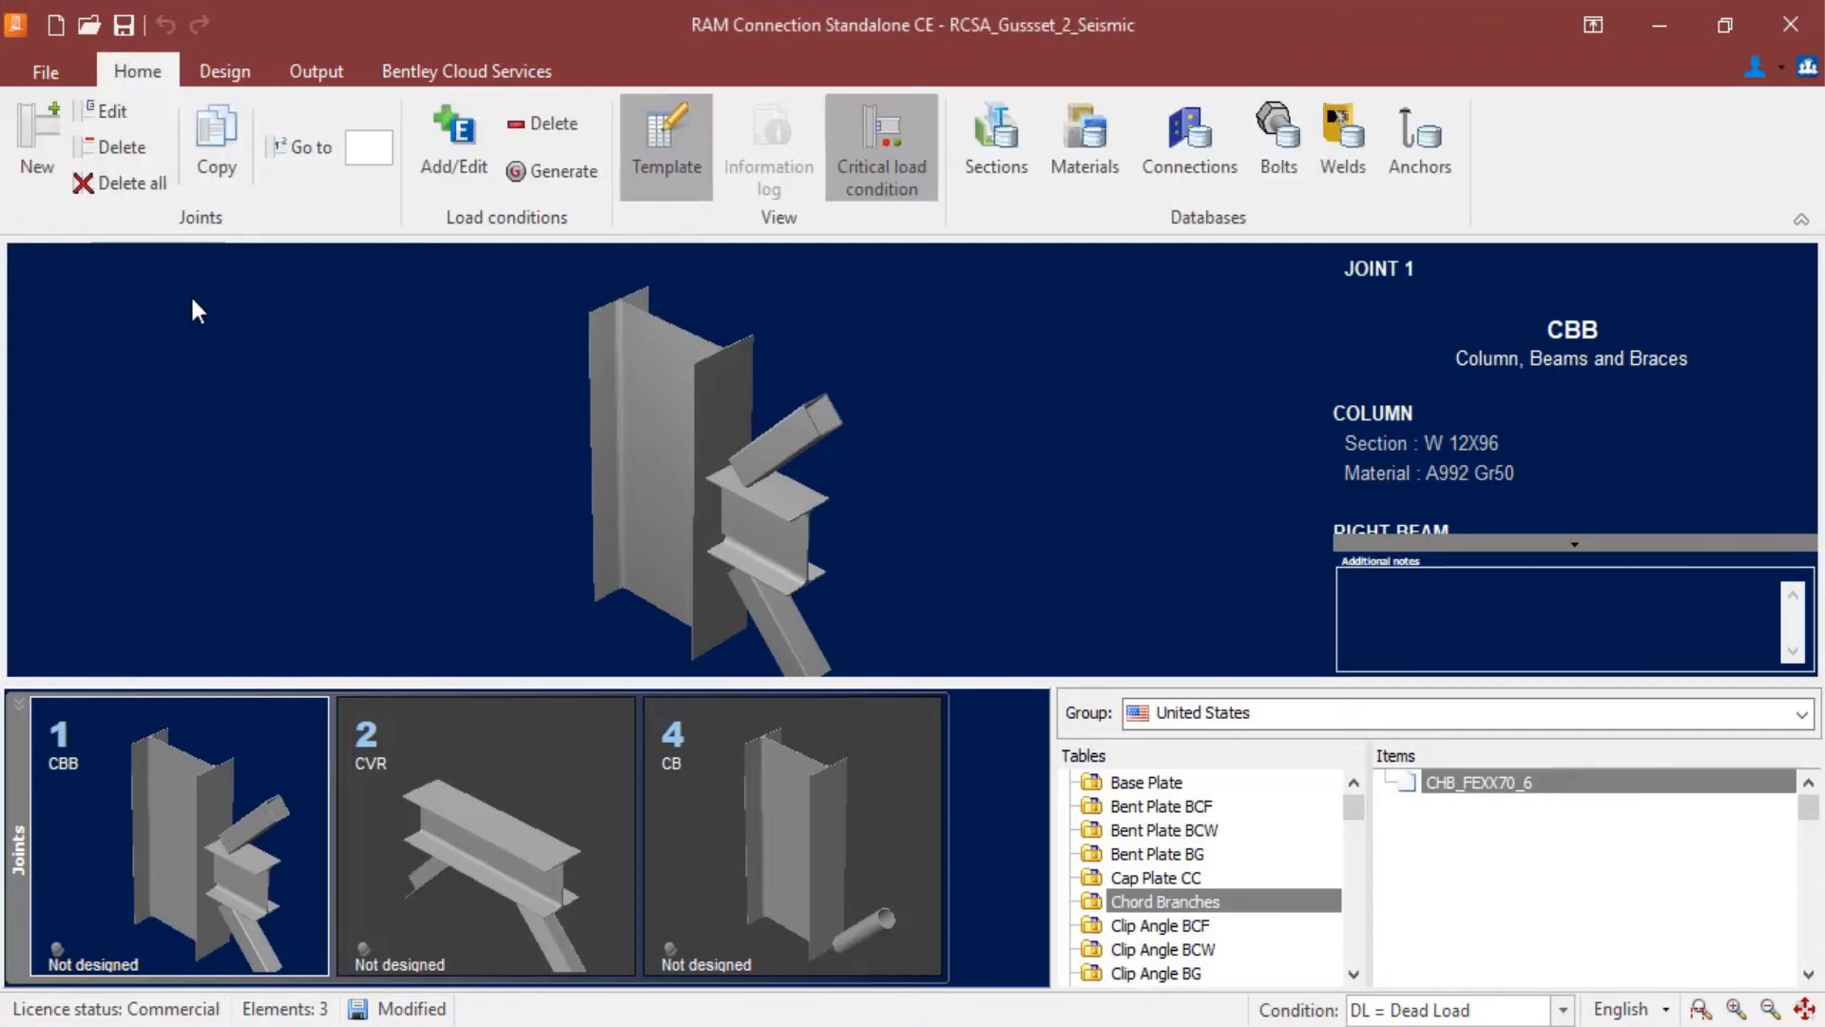
pyautogui.click(540, 178)
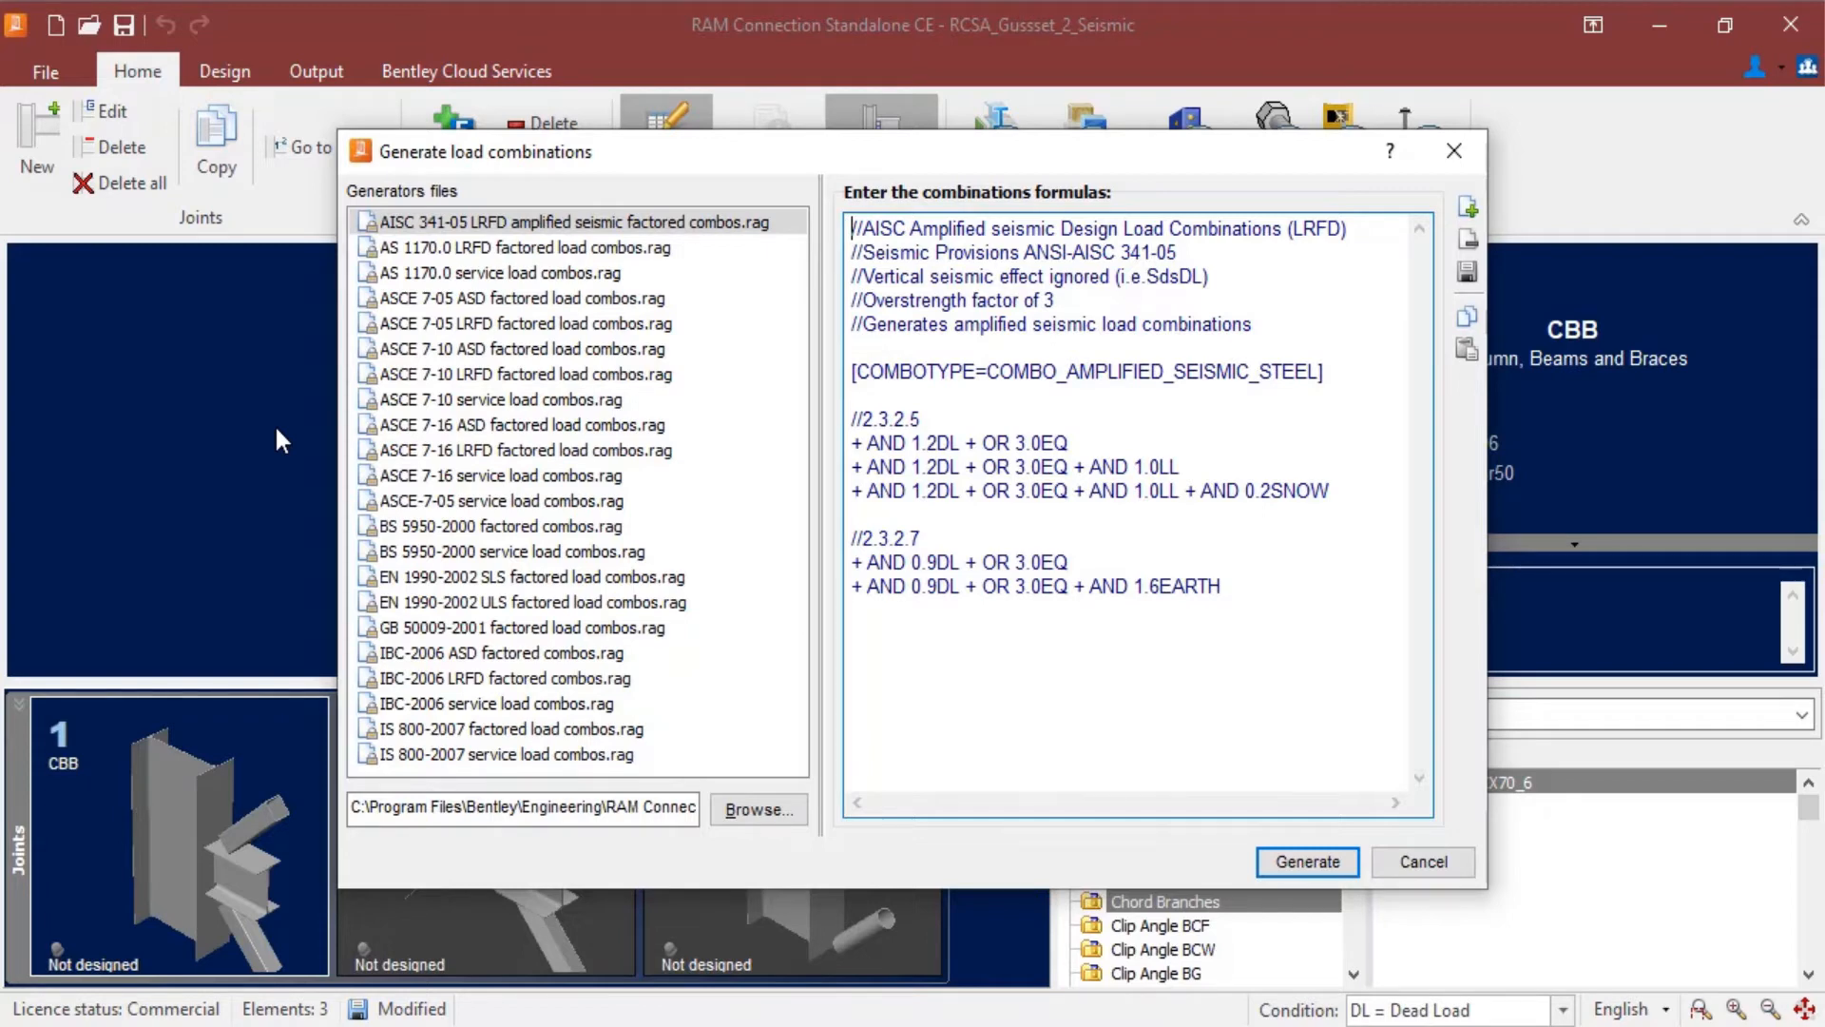
pyautogui.click(401, 450)
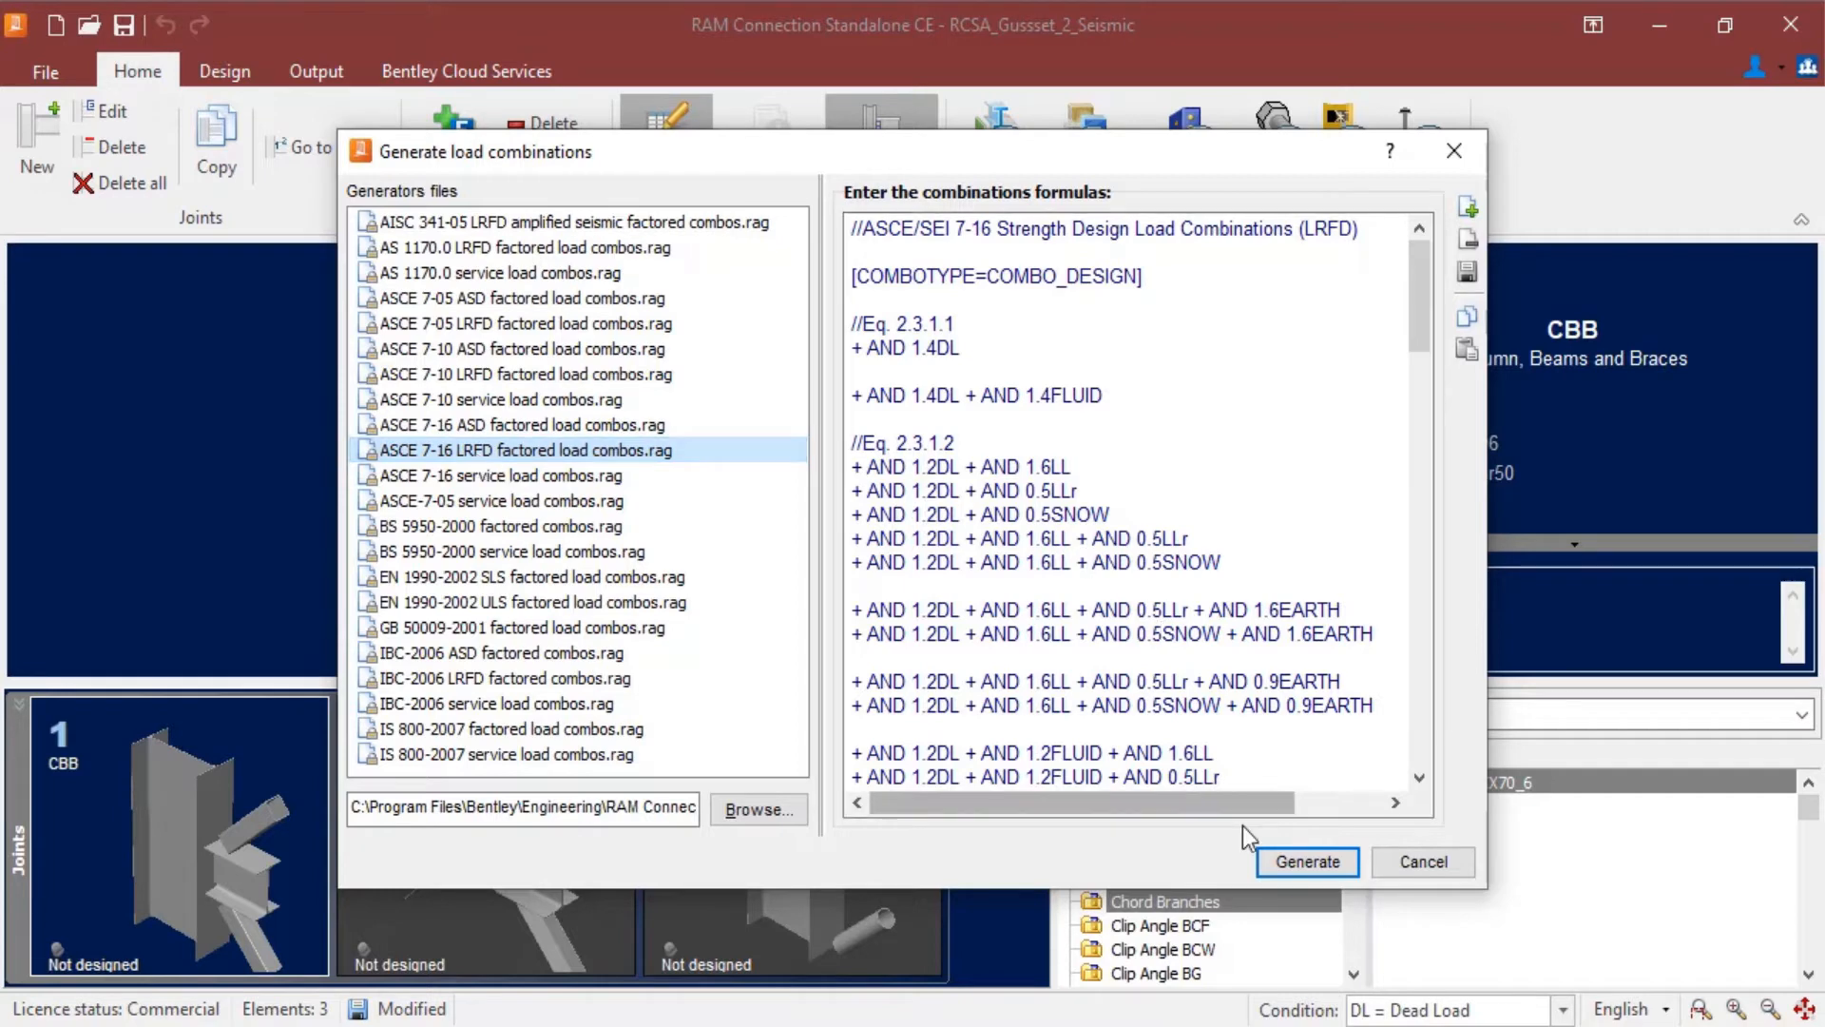
pyautogui.click(1280, 864)
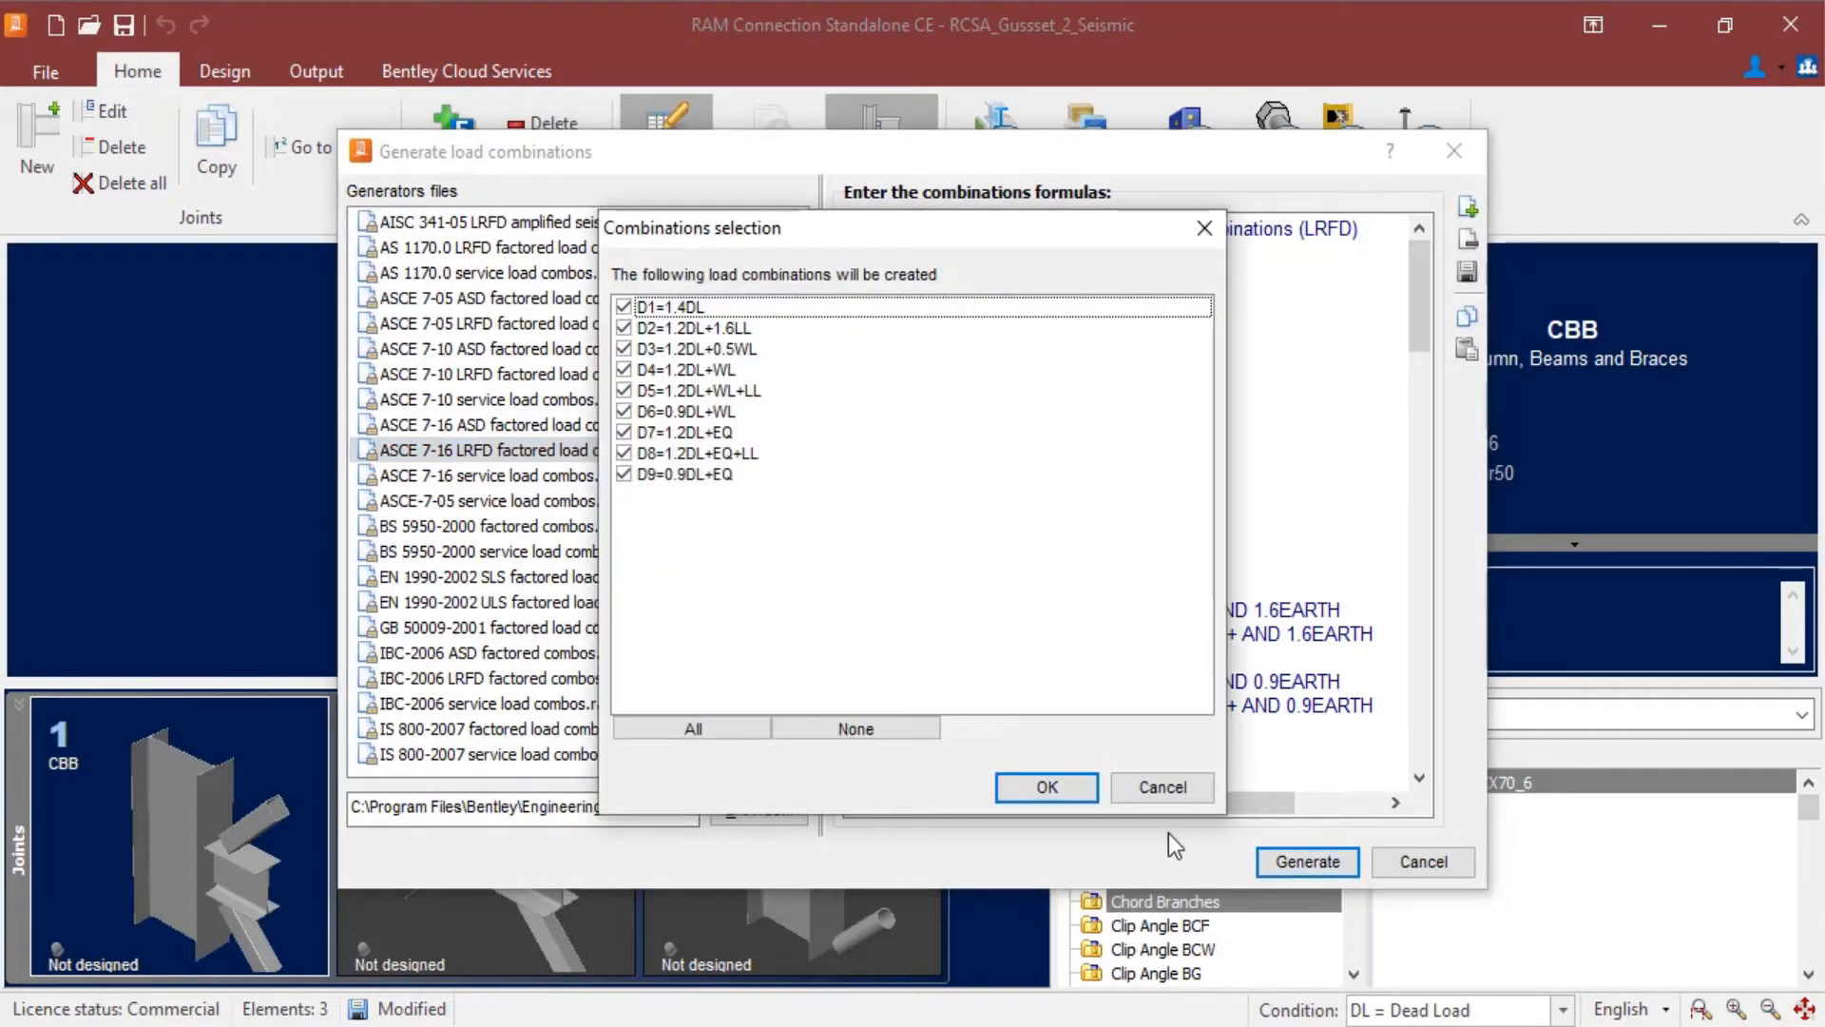
pyautogui.click(1064, 795)
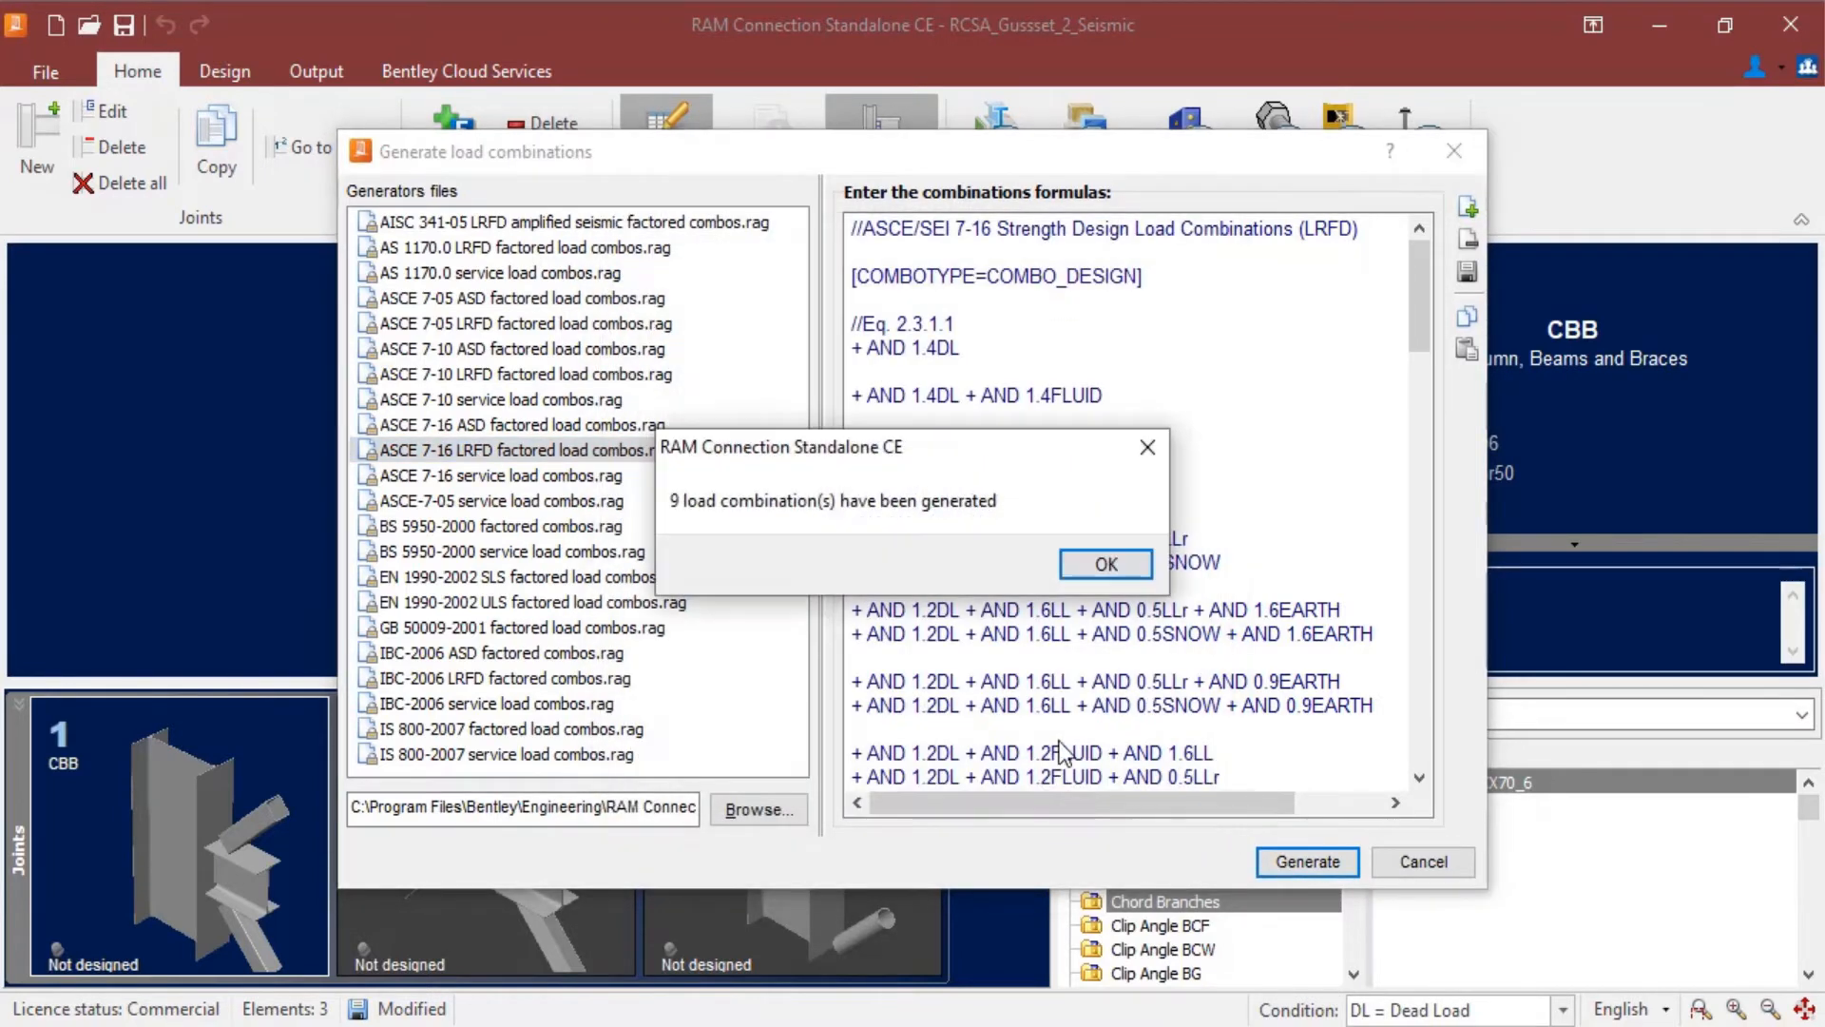
pyautogui.click(1086, 570)
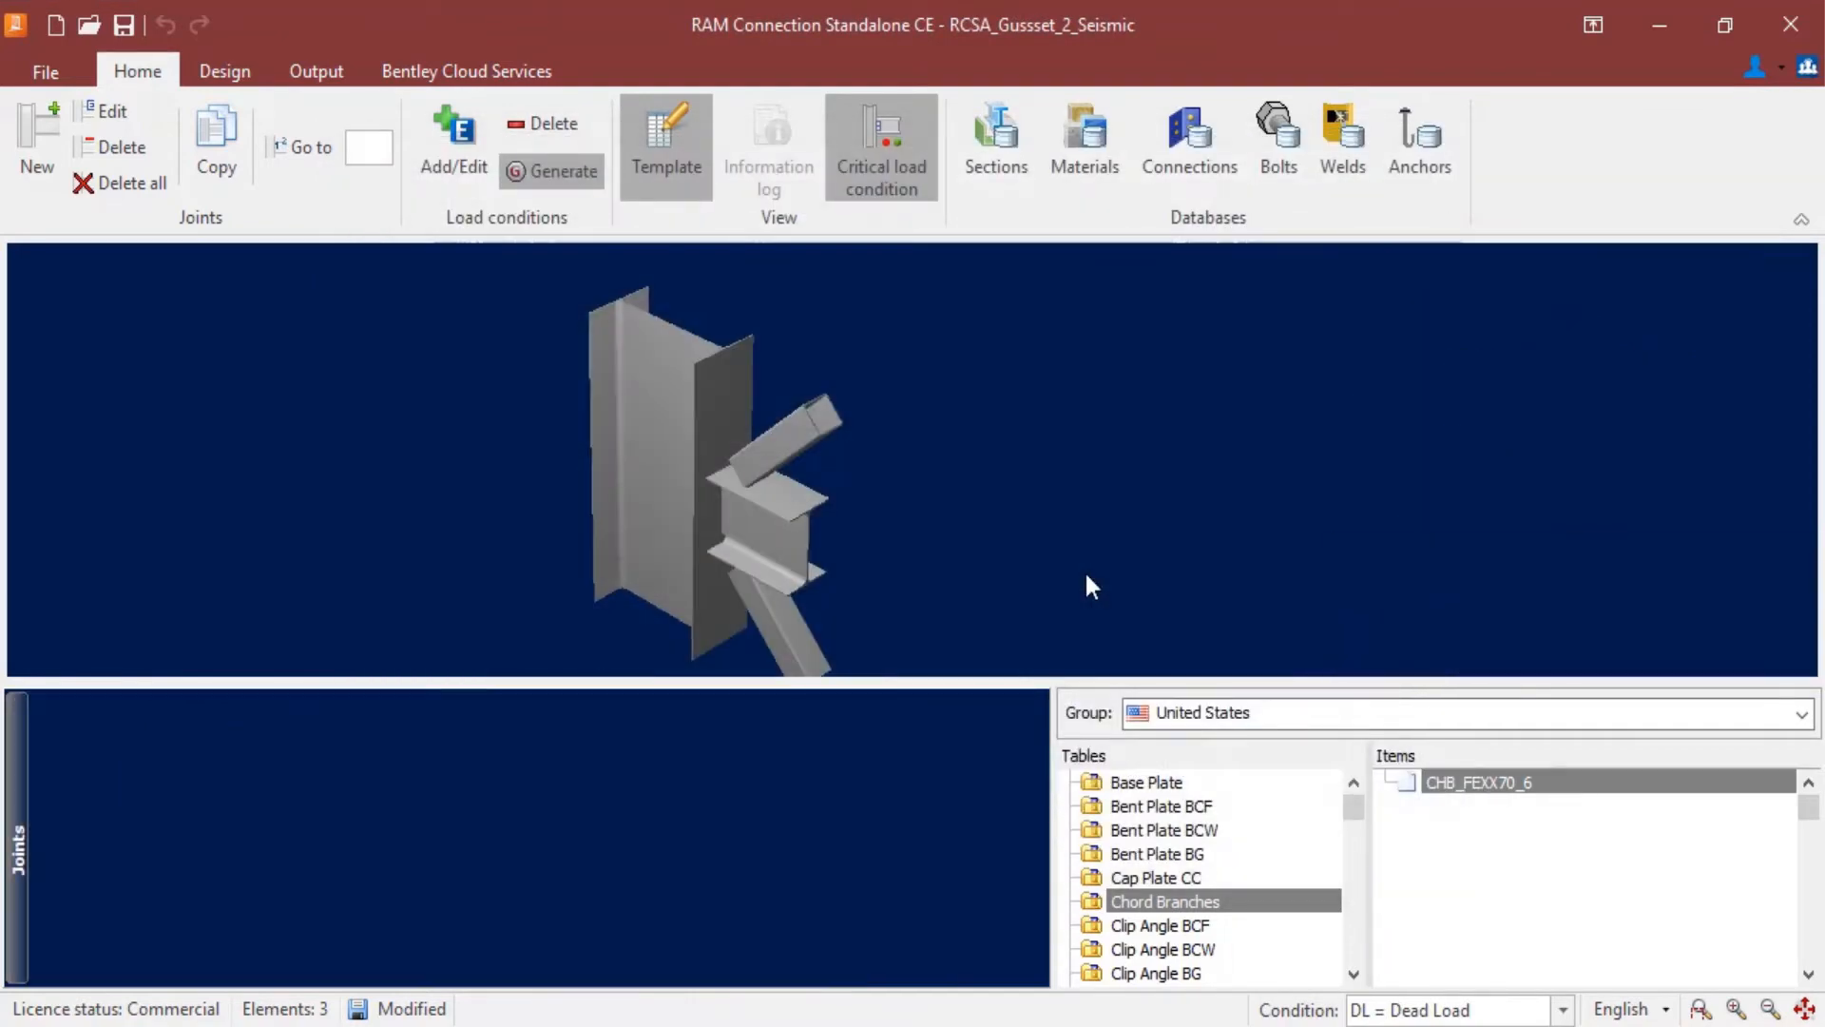
# Generate the amplified seismic combinations from the AISC 341-05 LRFD amplified seismic factored combos file.
pyautogui.click(567, 175)
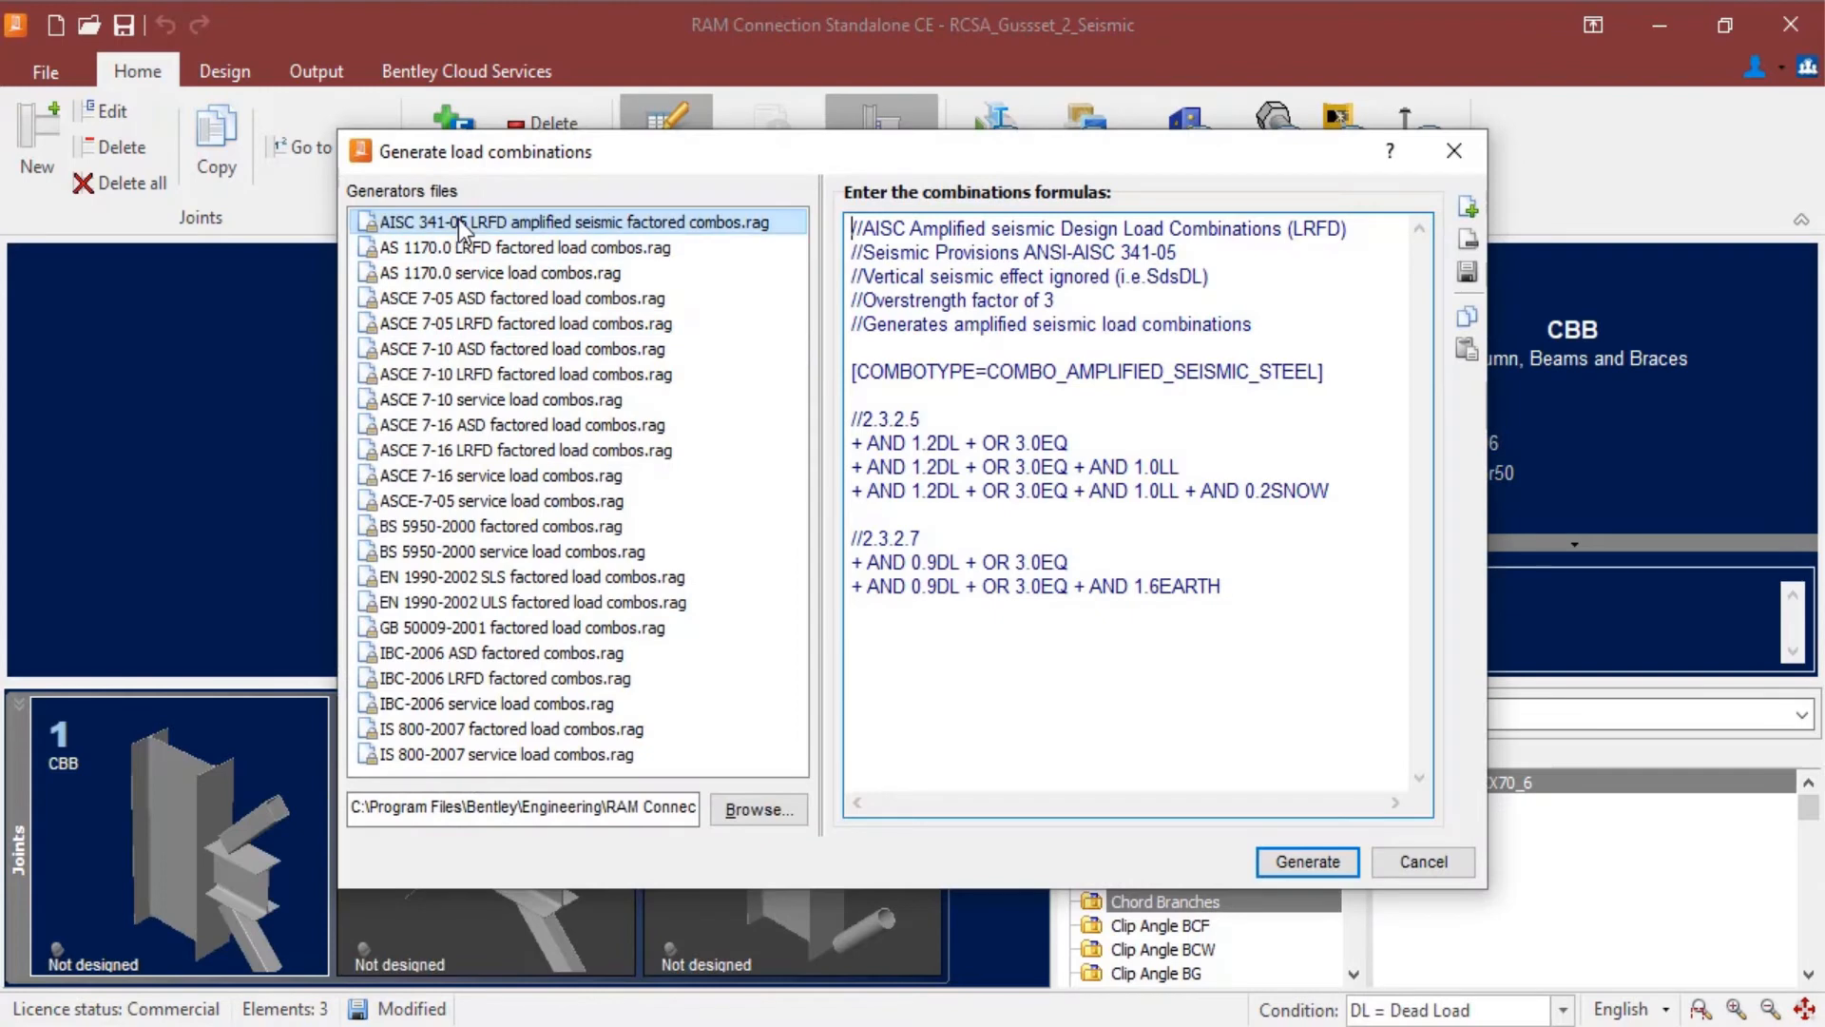
pyautogui.click(460, 221)
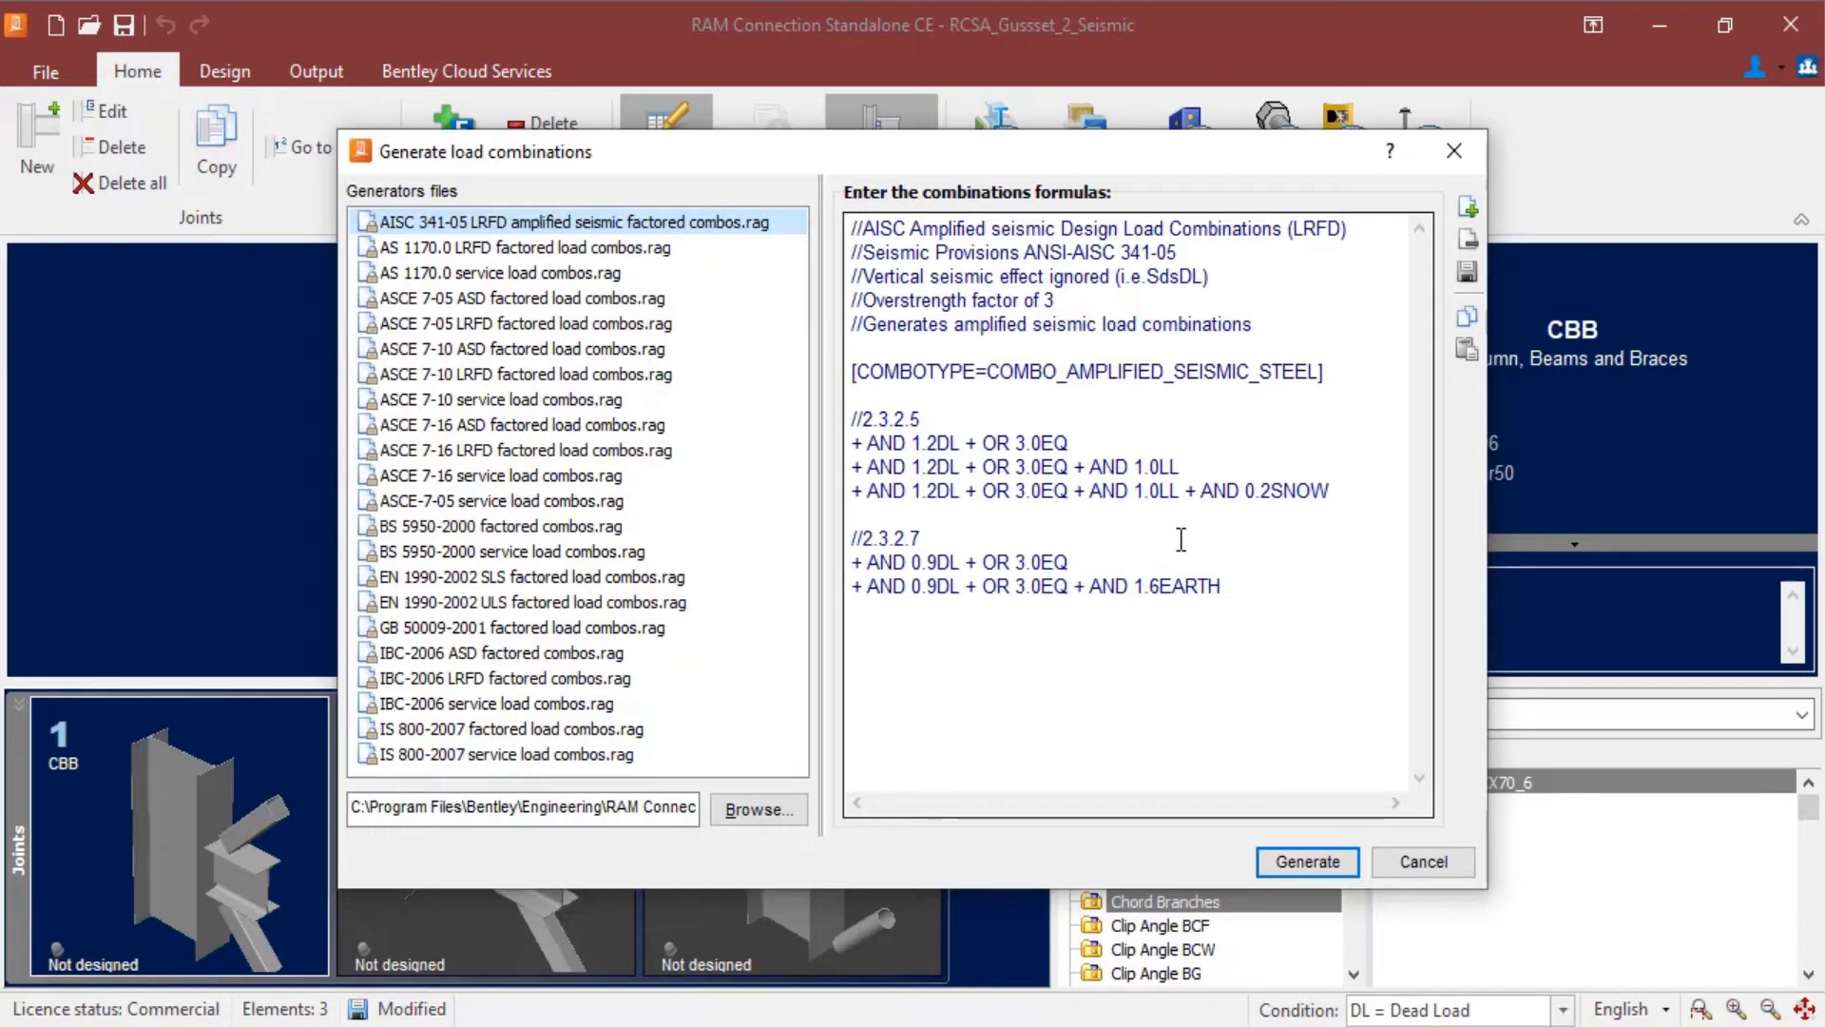
pyautogui.click(1279, 863)
pyautogui.click(1059, 794)
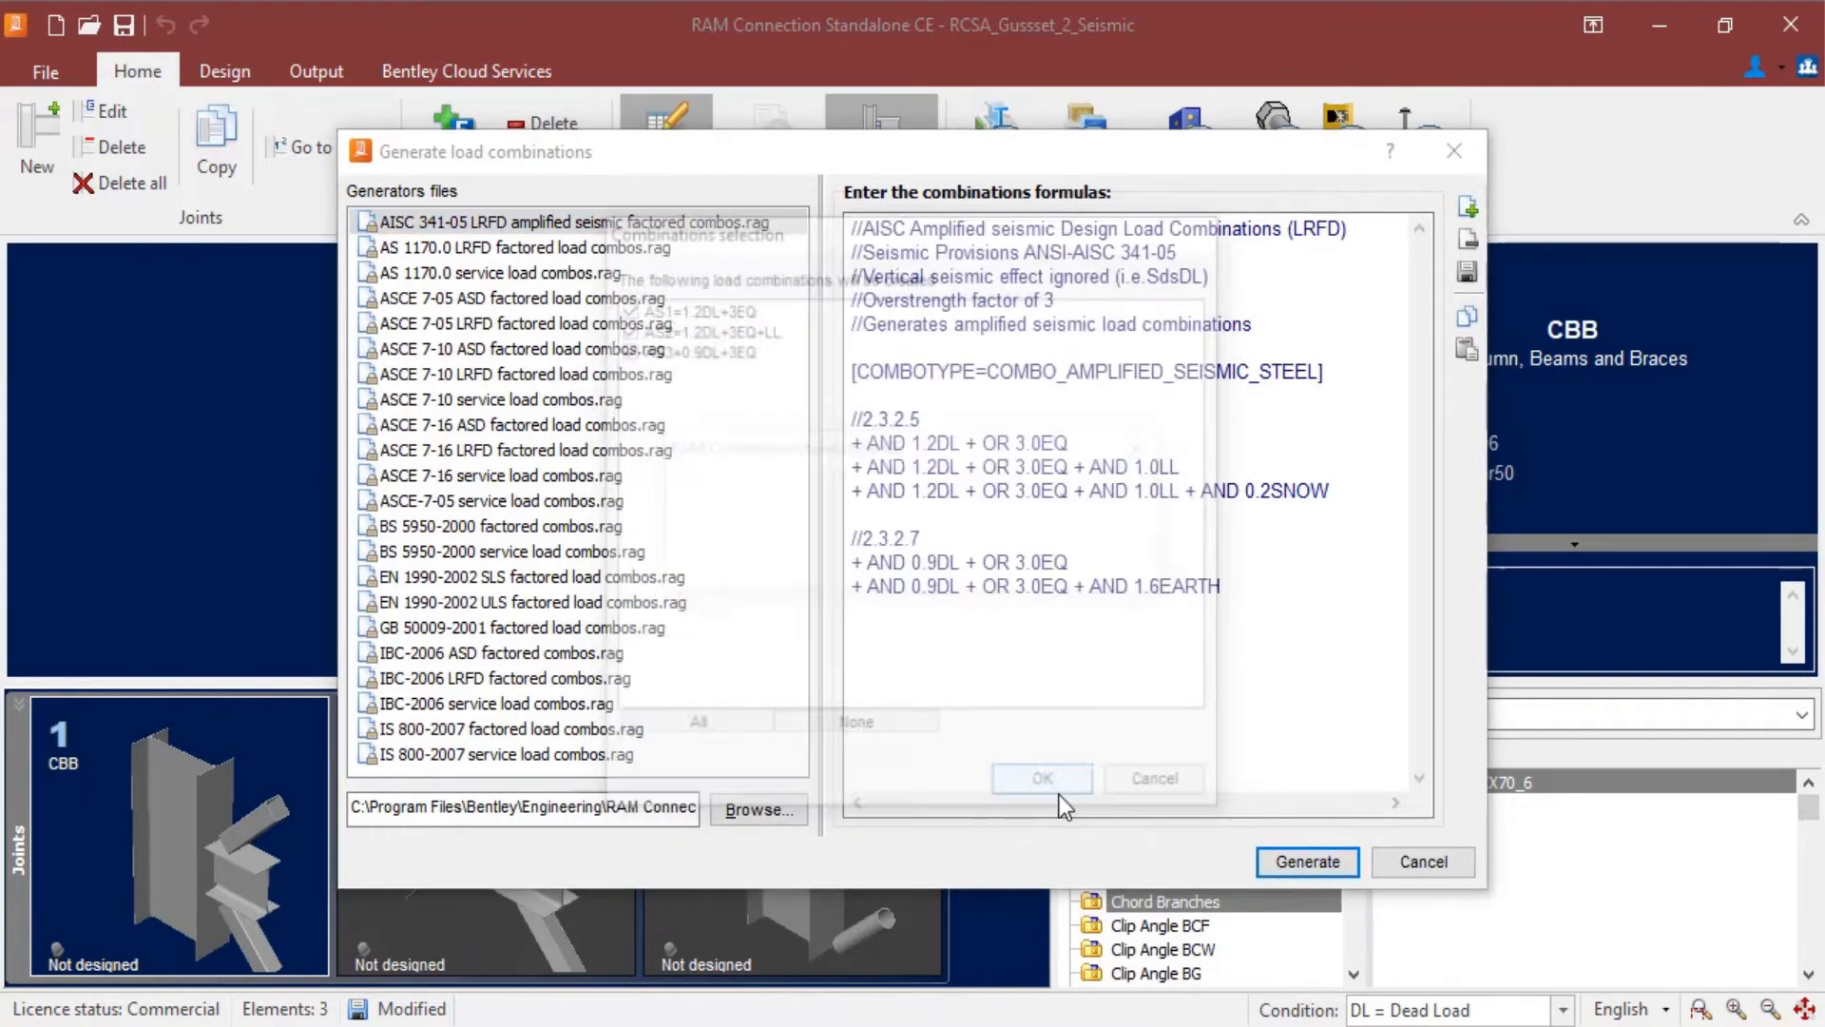
pyautogui.click(1103, 567)
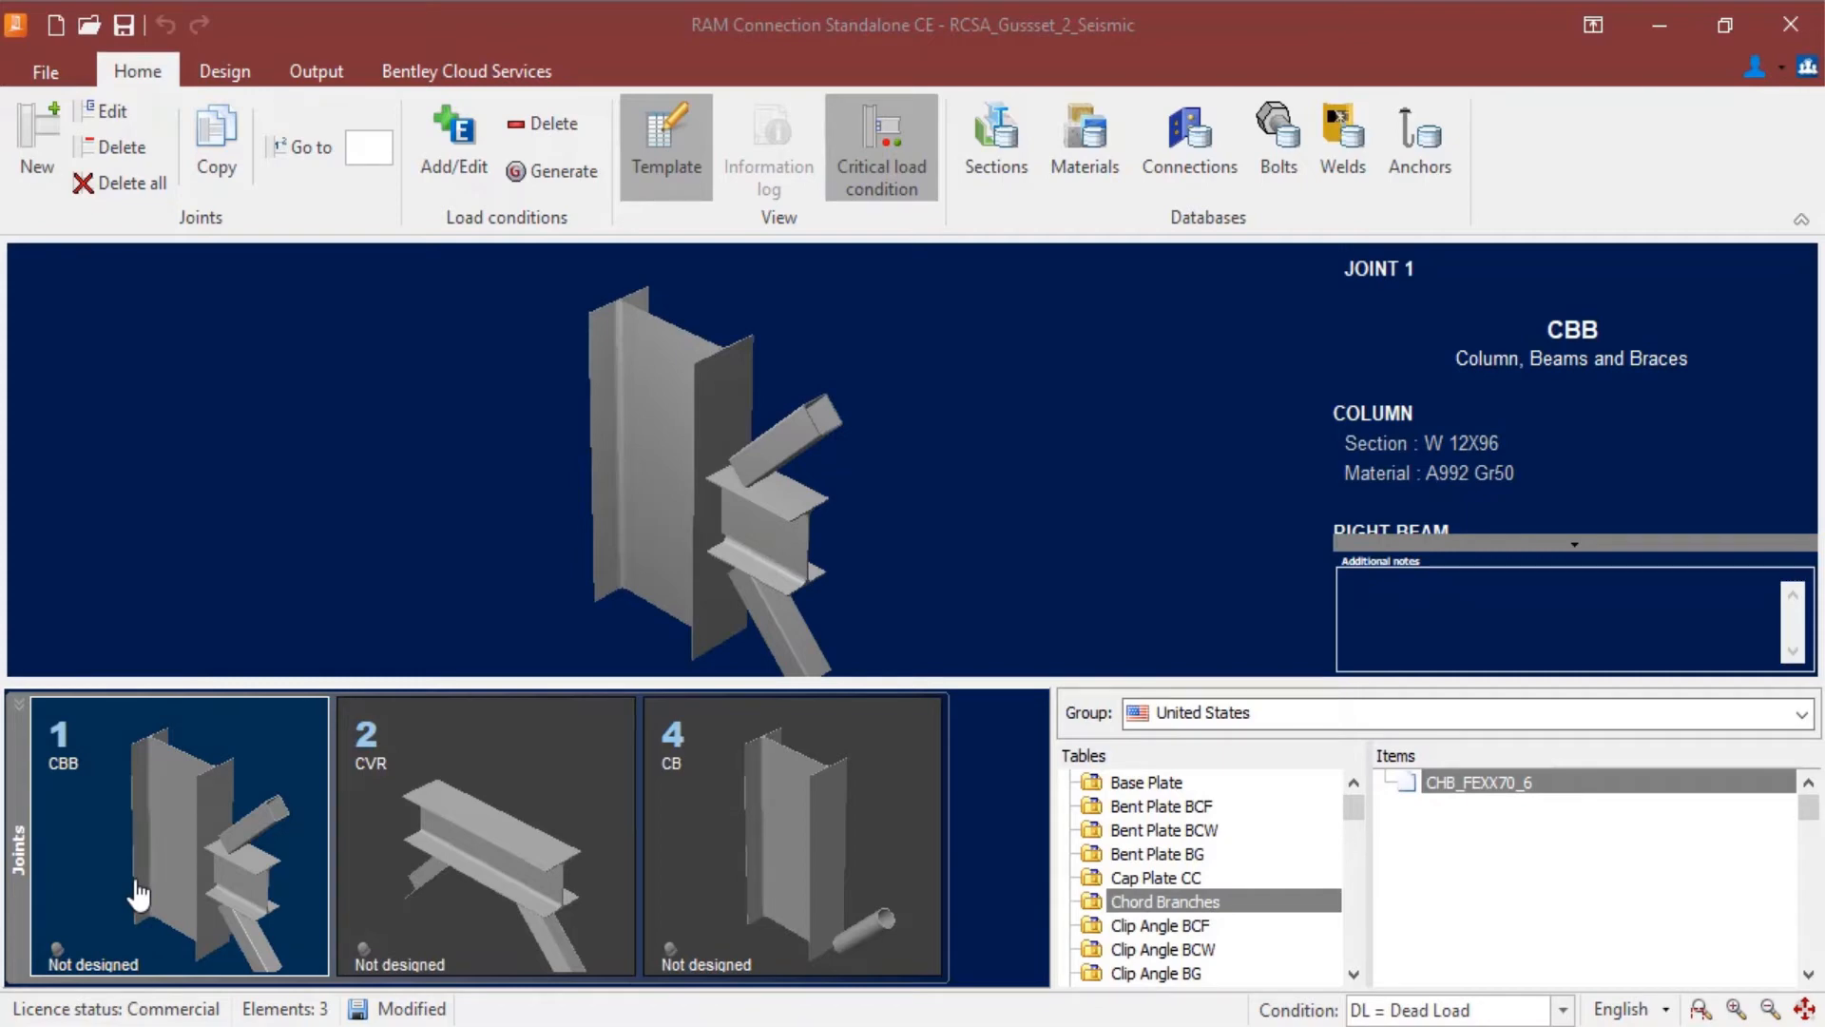
# Edit joint 1, set its braced frame system to OCBF and read the help on braced frame systems.
pyautogui.click(111, 116)
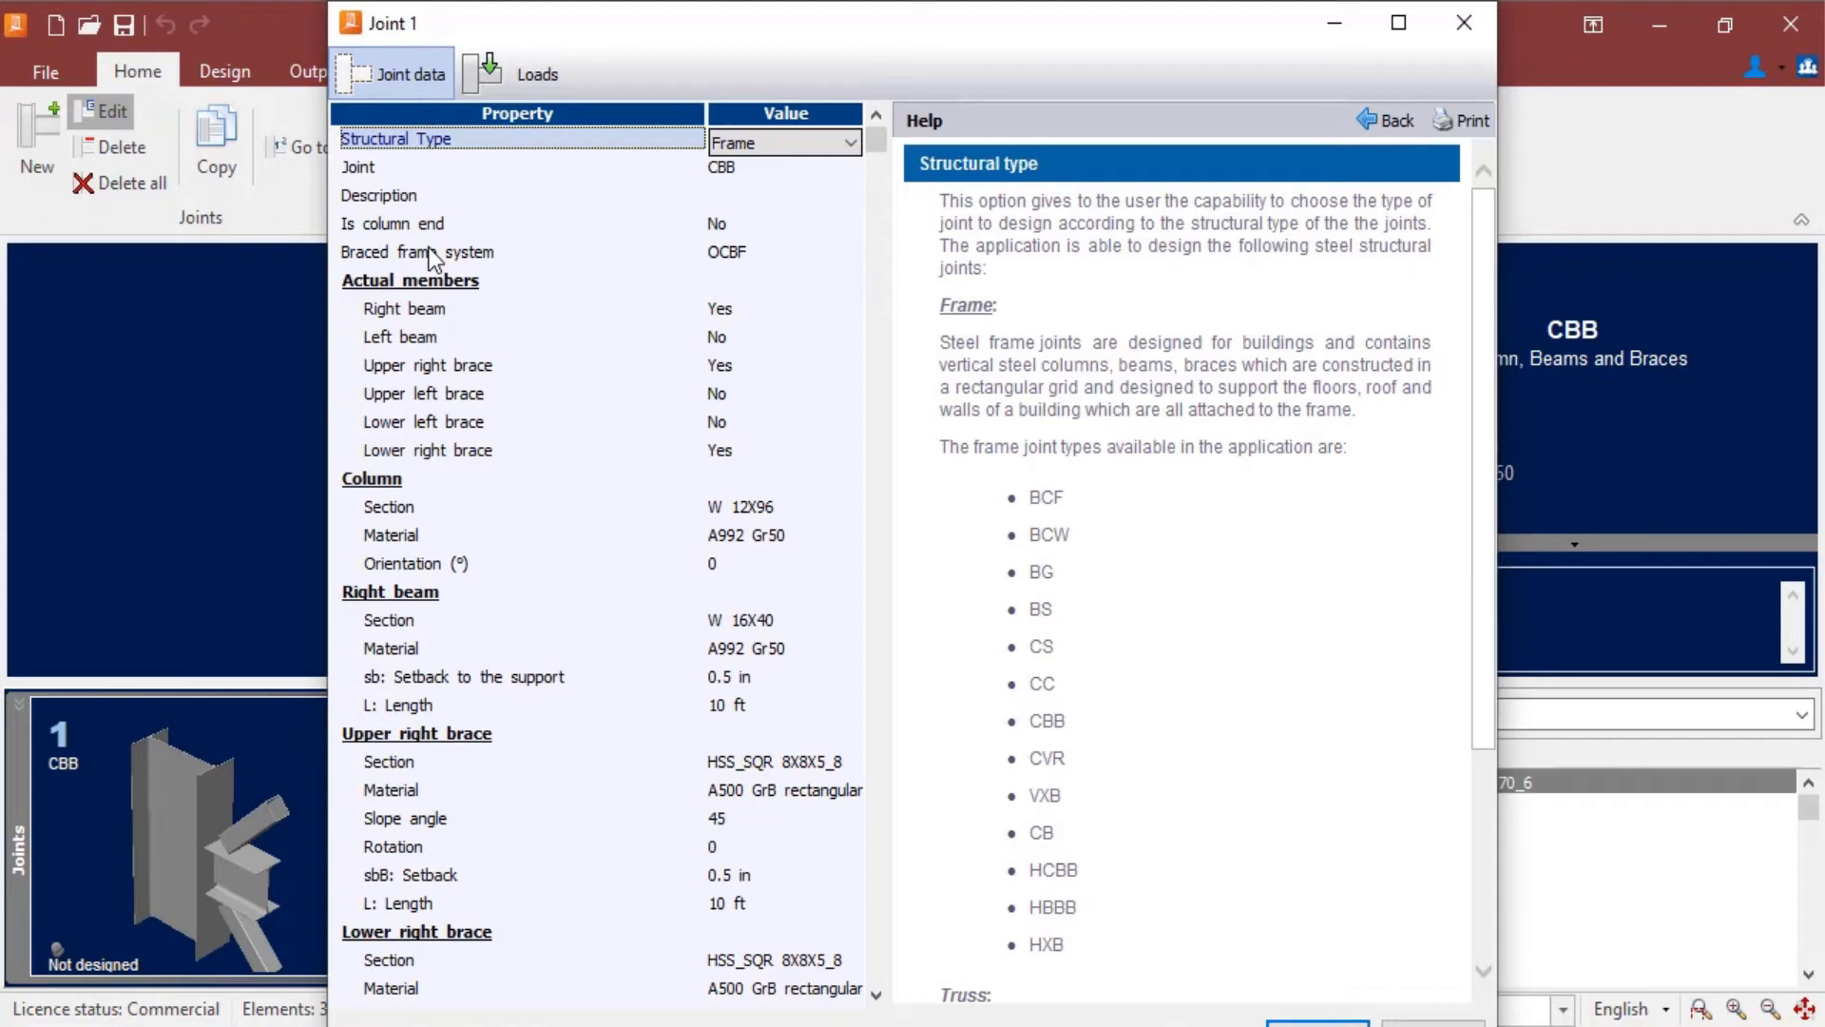
pyautogui.click(749, 253)
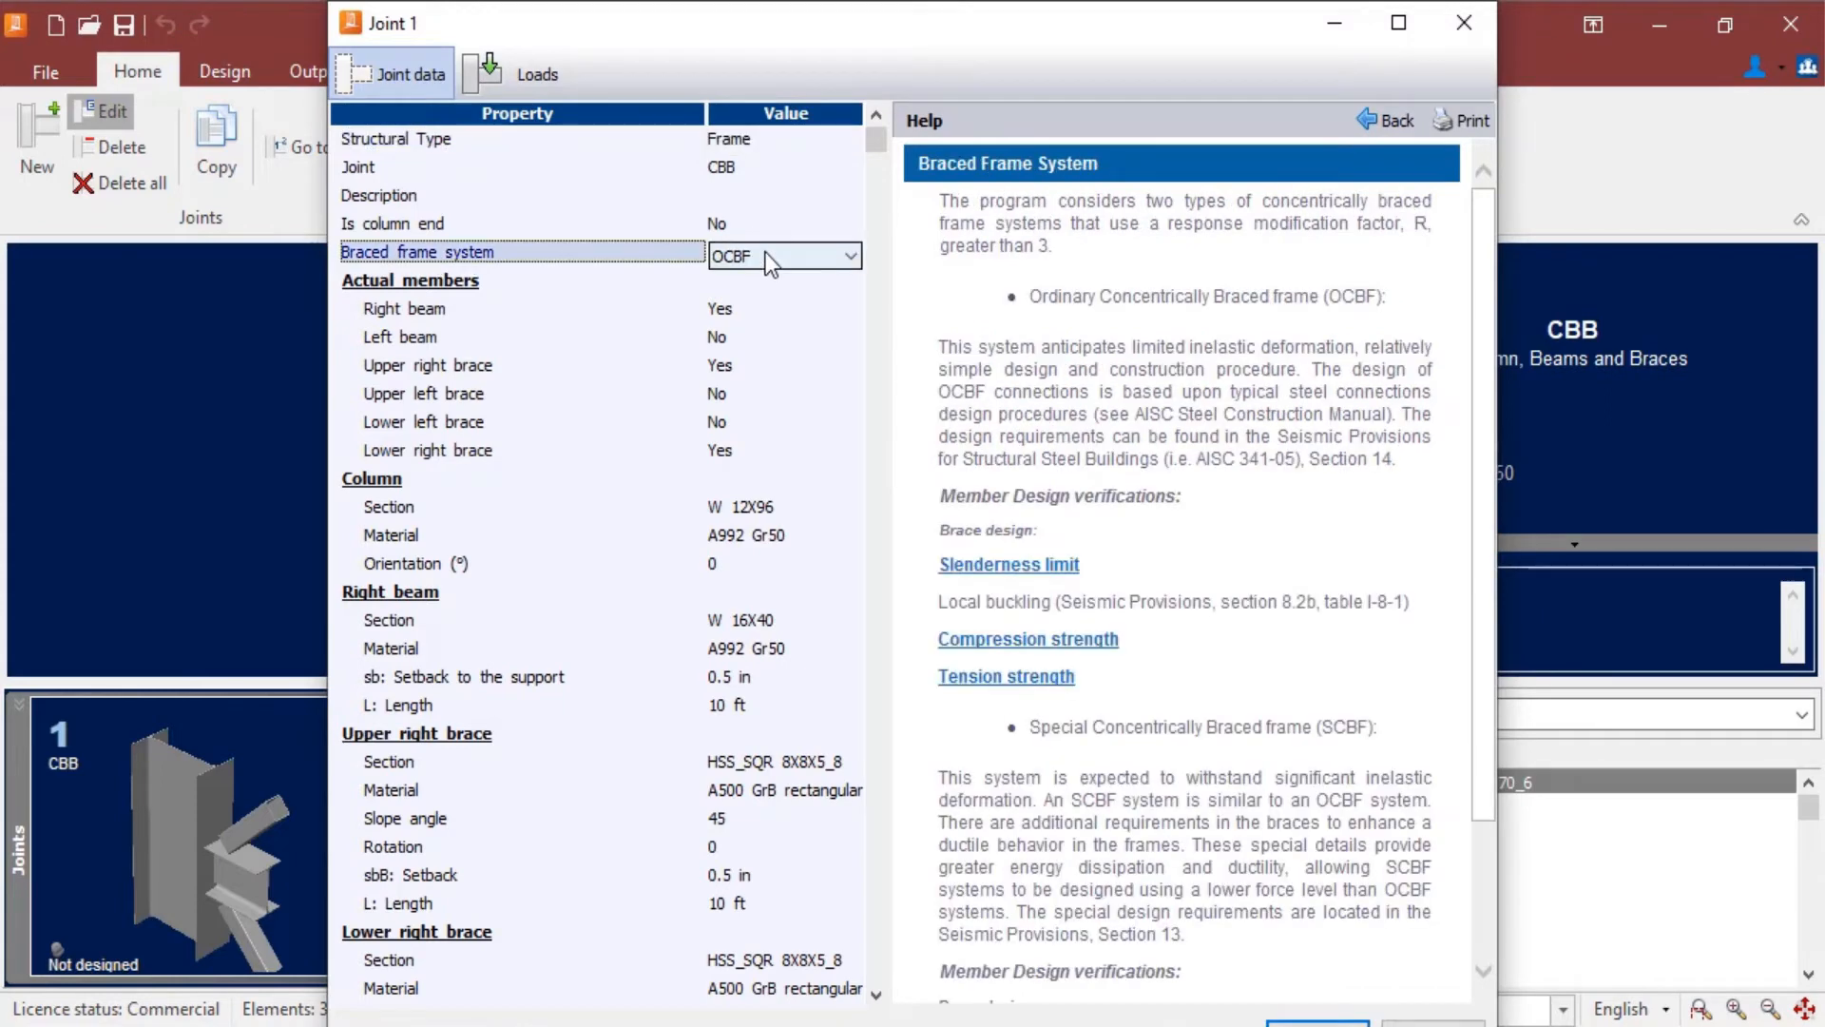
pyautogui.click(848, 259)
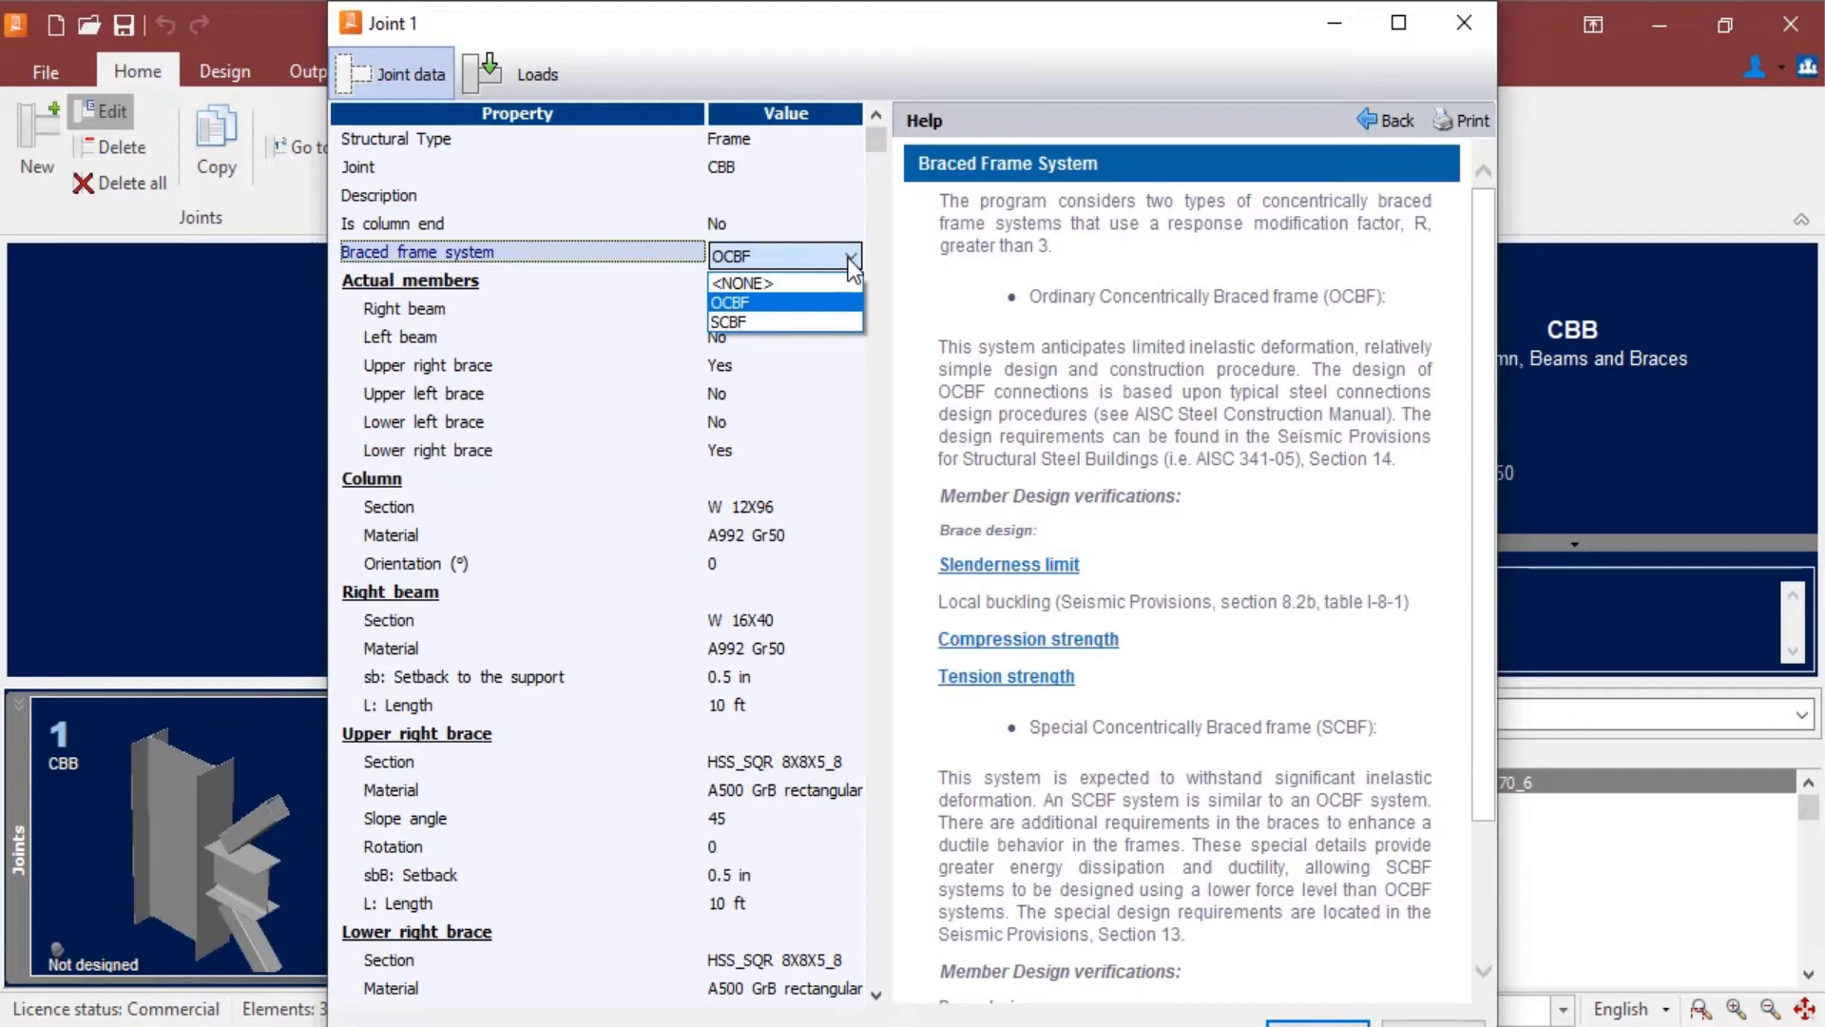
pyautogui.click(725, 302)
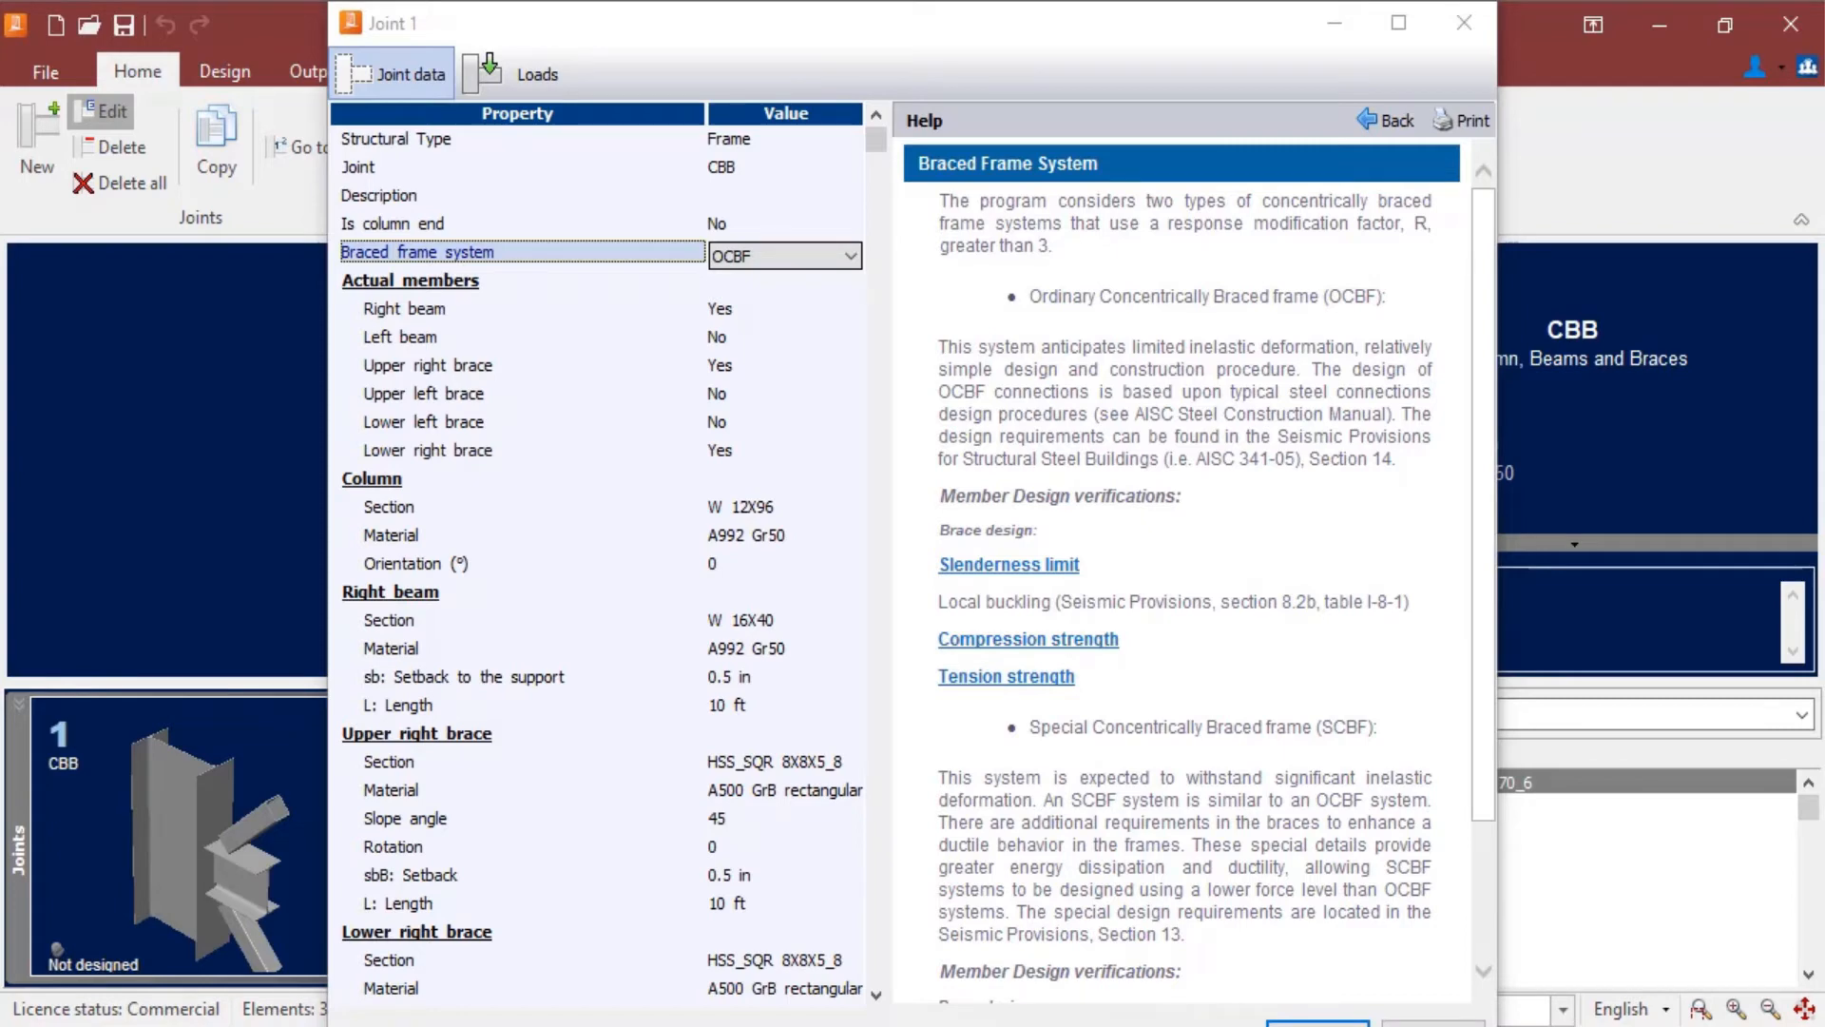
pyautogui.click(1492, 746)
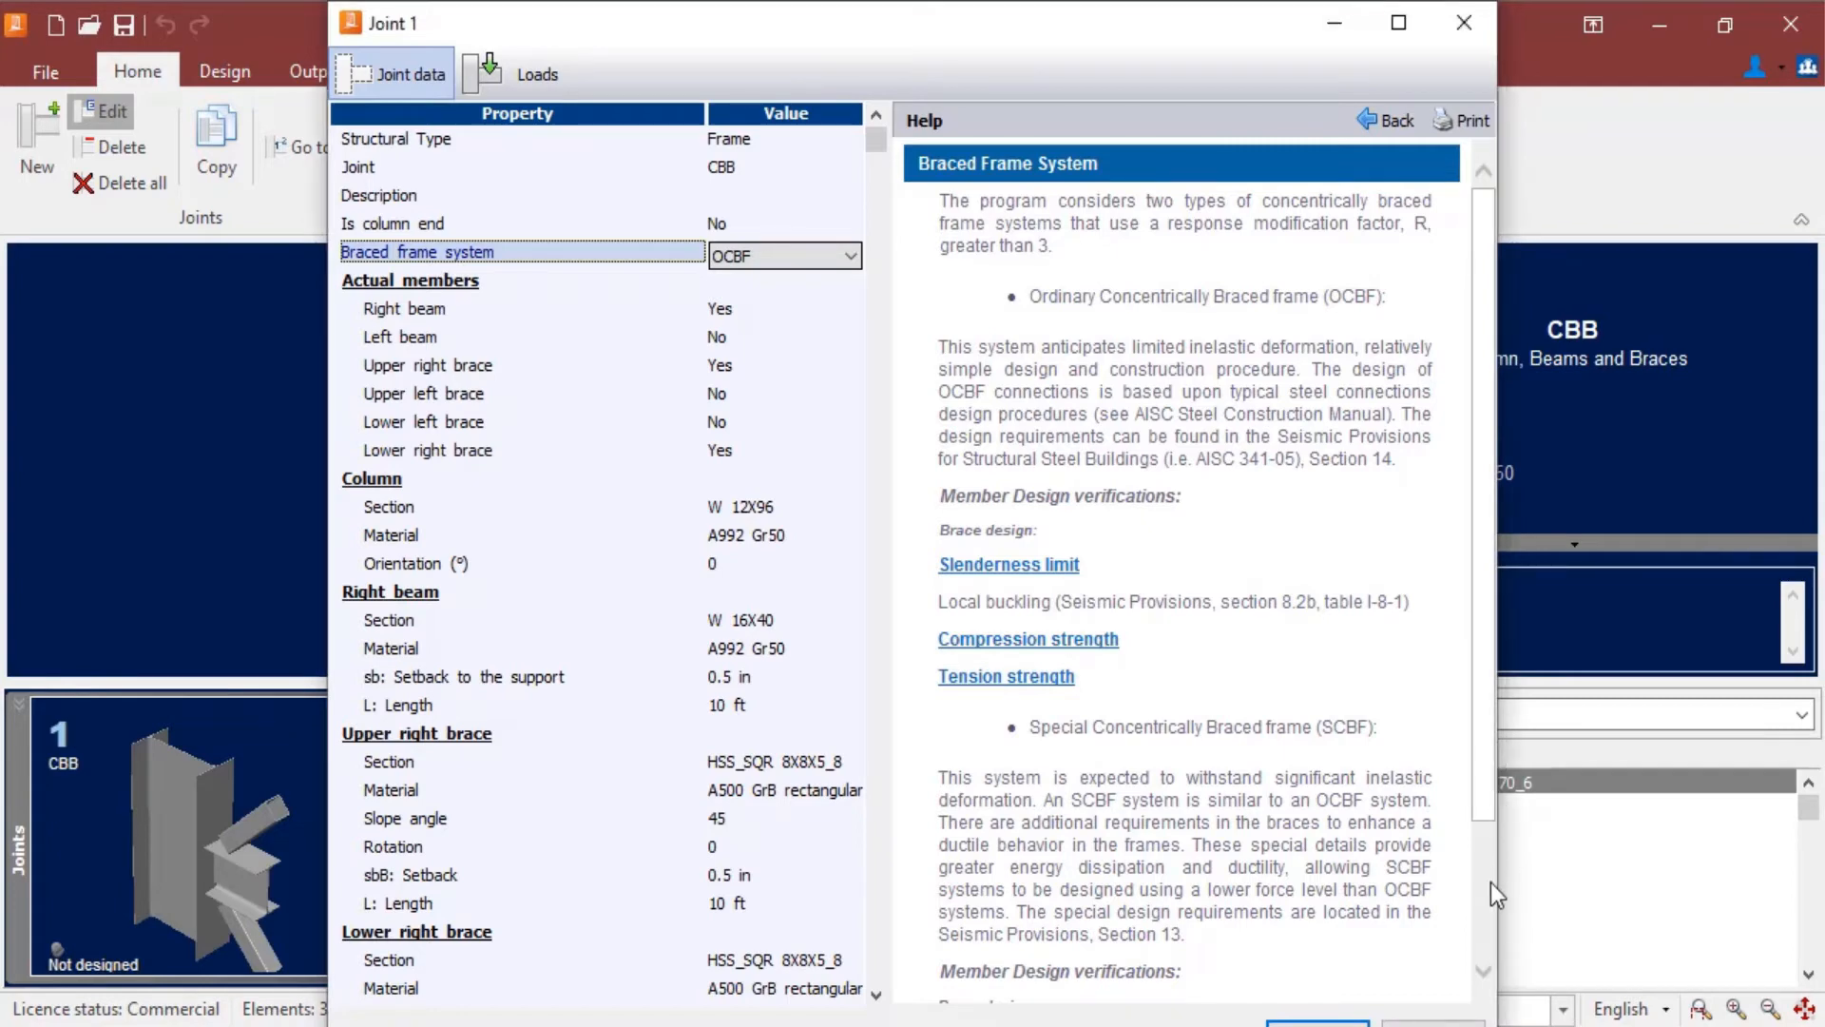
pyautogui.scroll(-5, 1486, 827)
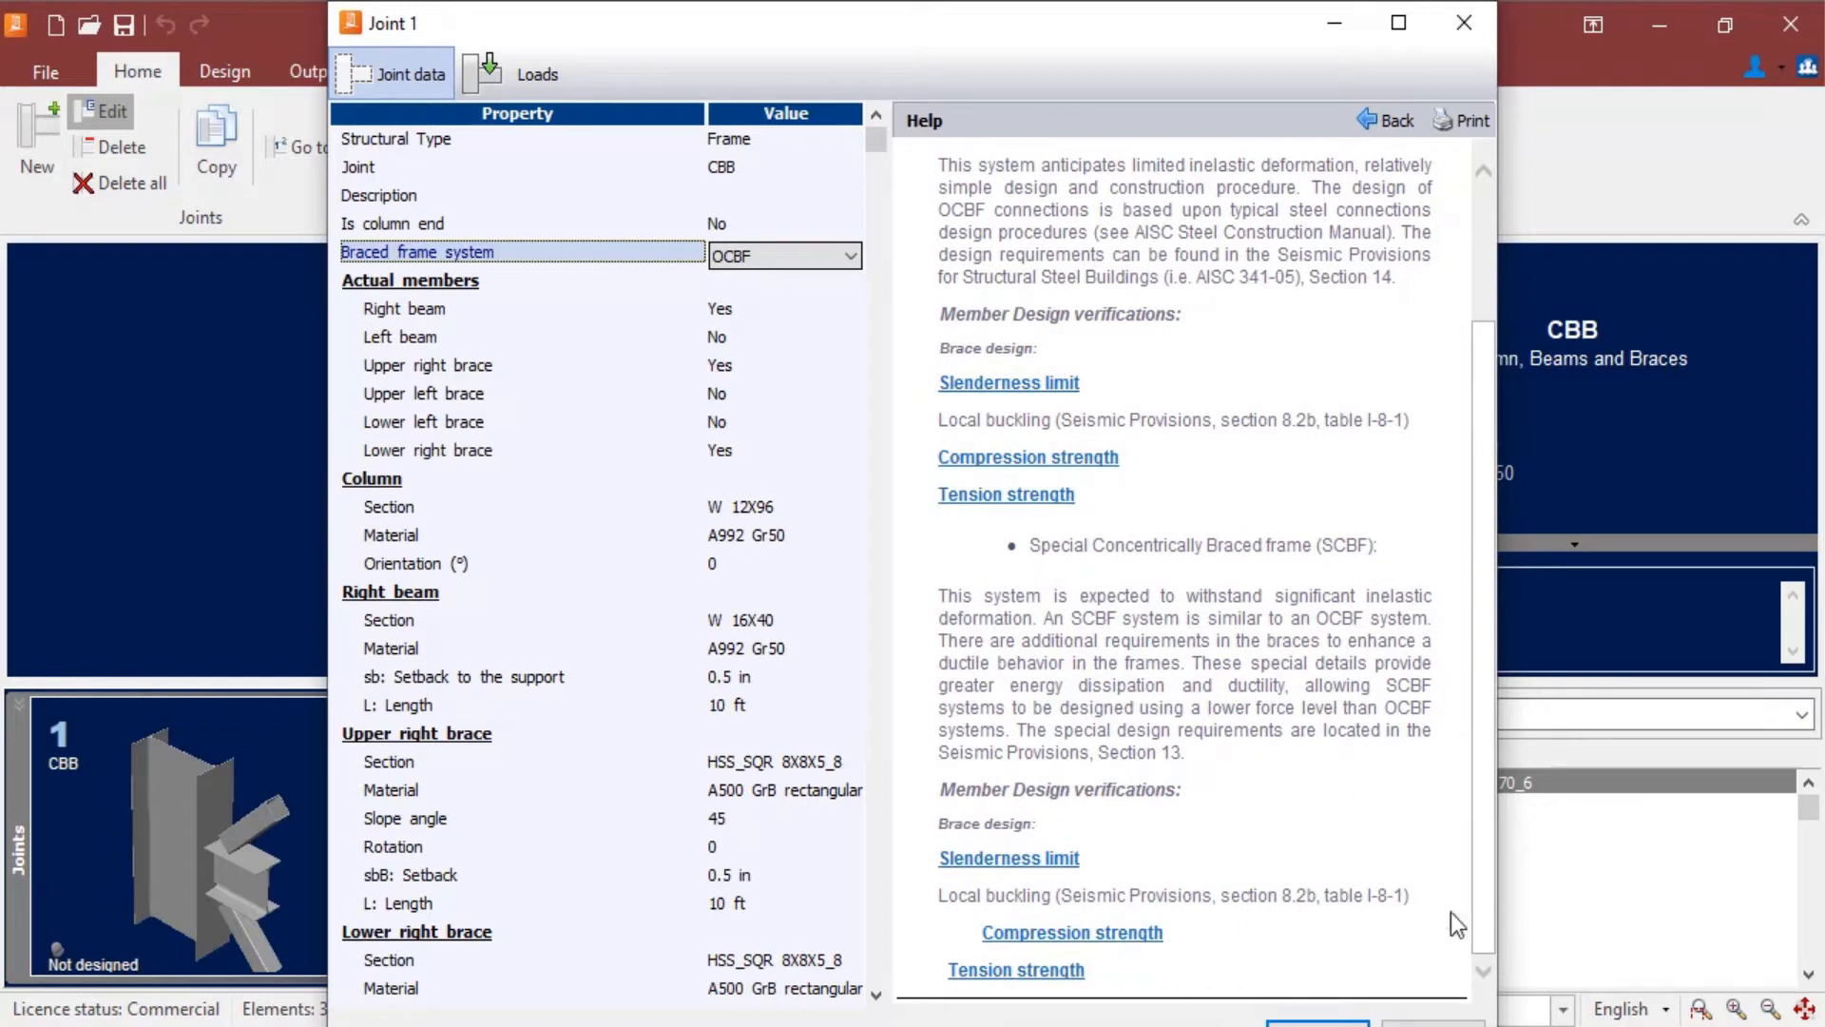
pyautogui.scroll(5, 1451, 911)
# Review the beam, column and brace loads of joint 1 in an enlarged window and accept the joint data.
pyautogui.click(523, 78)
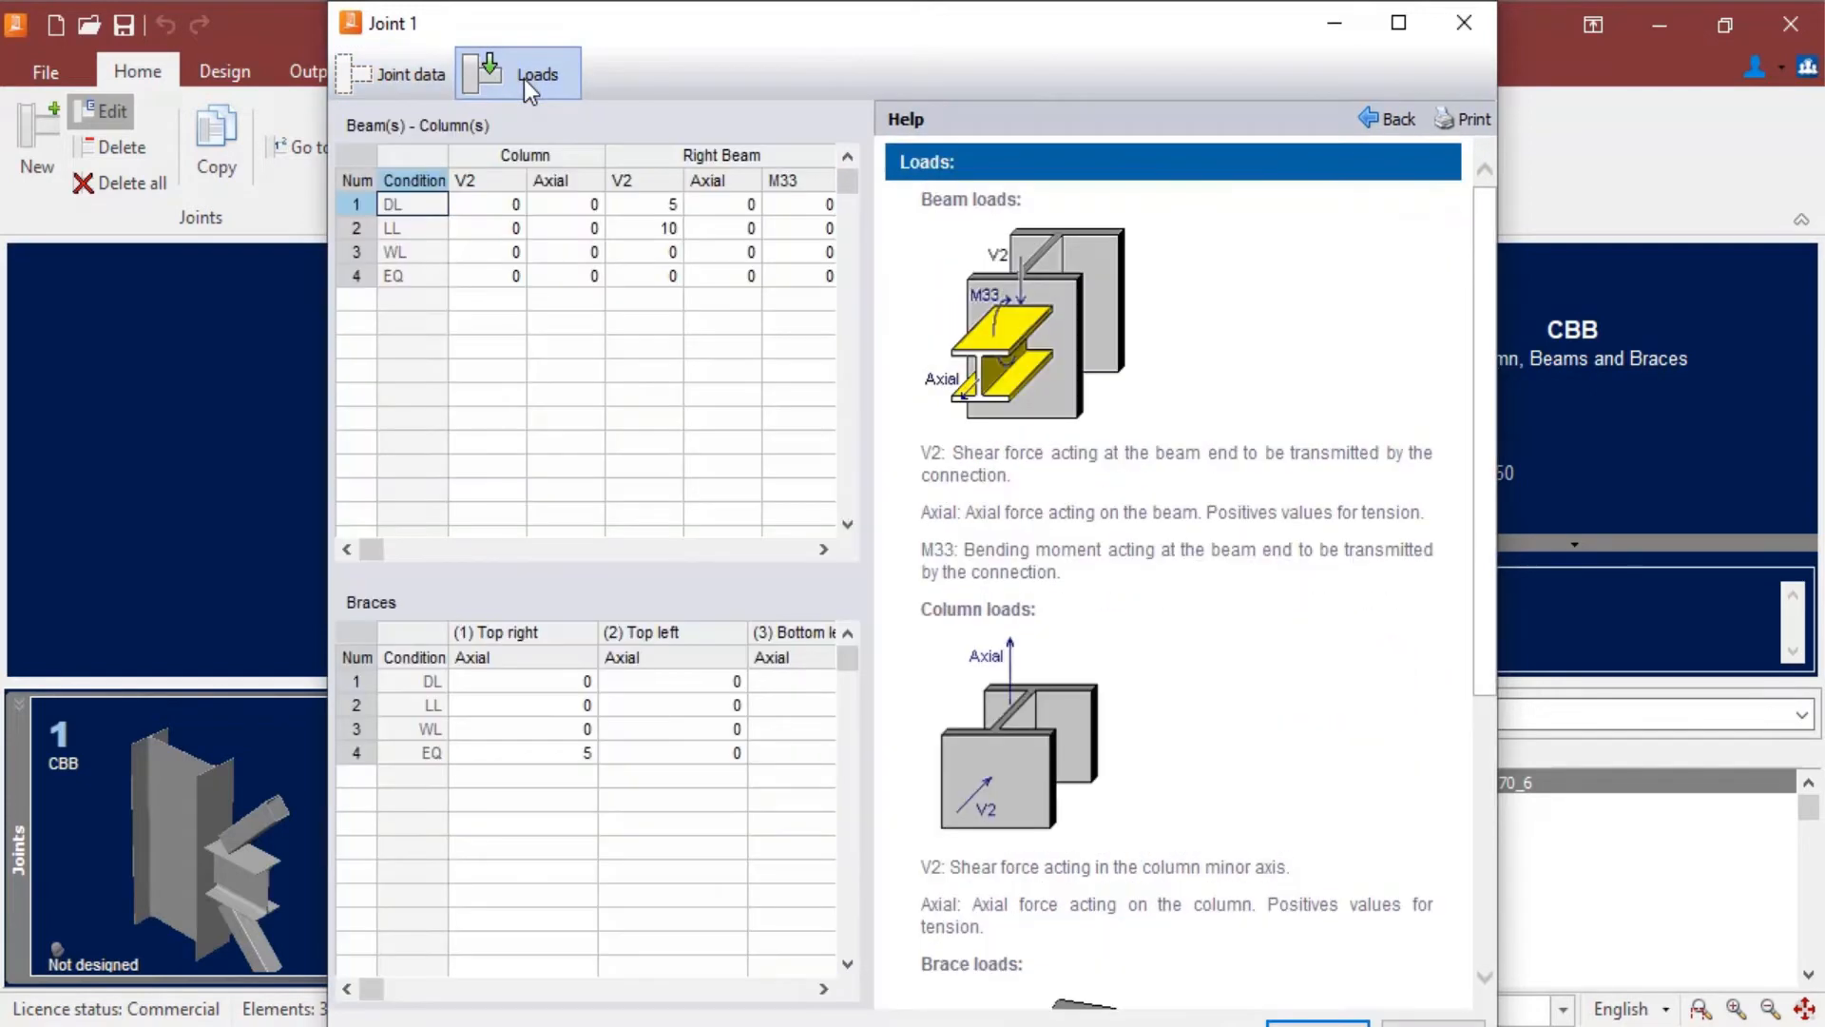
pyautogui.moveTo(734, 34); pyautogui.dragTo(749, 2)
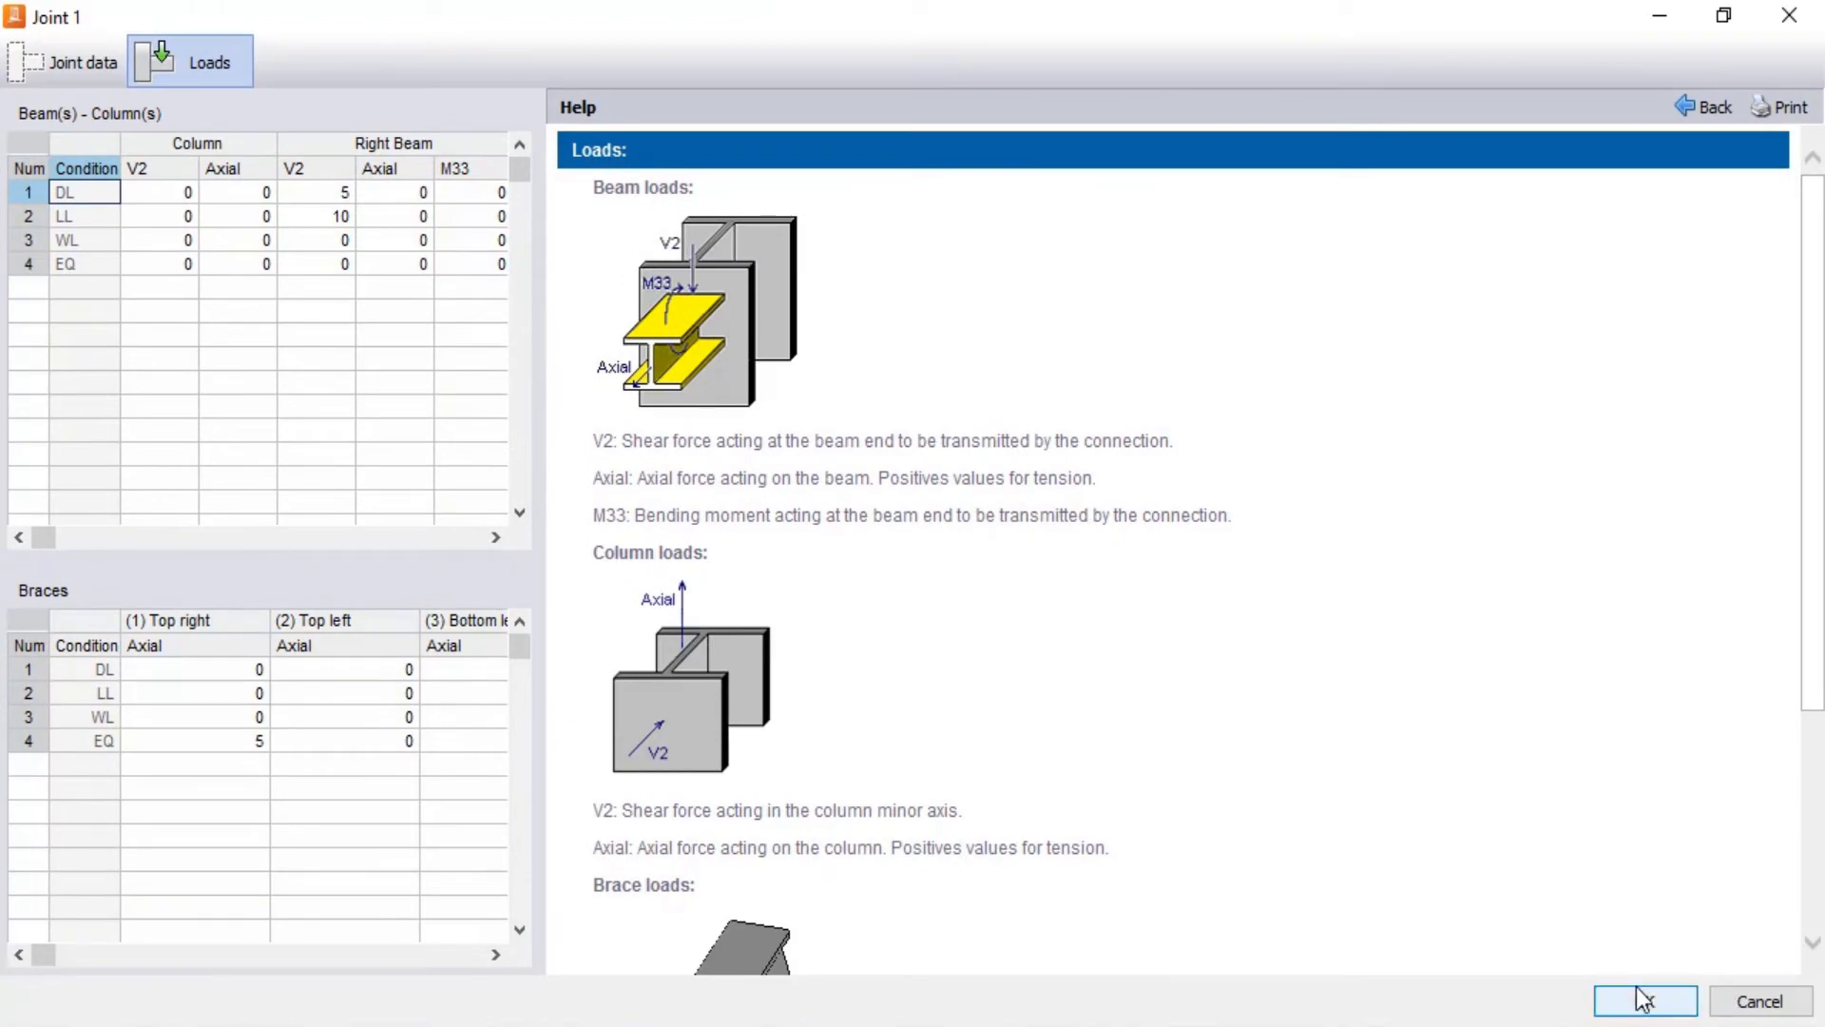
pyautogui.click(1634, 1004)
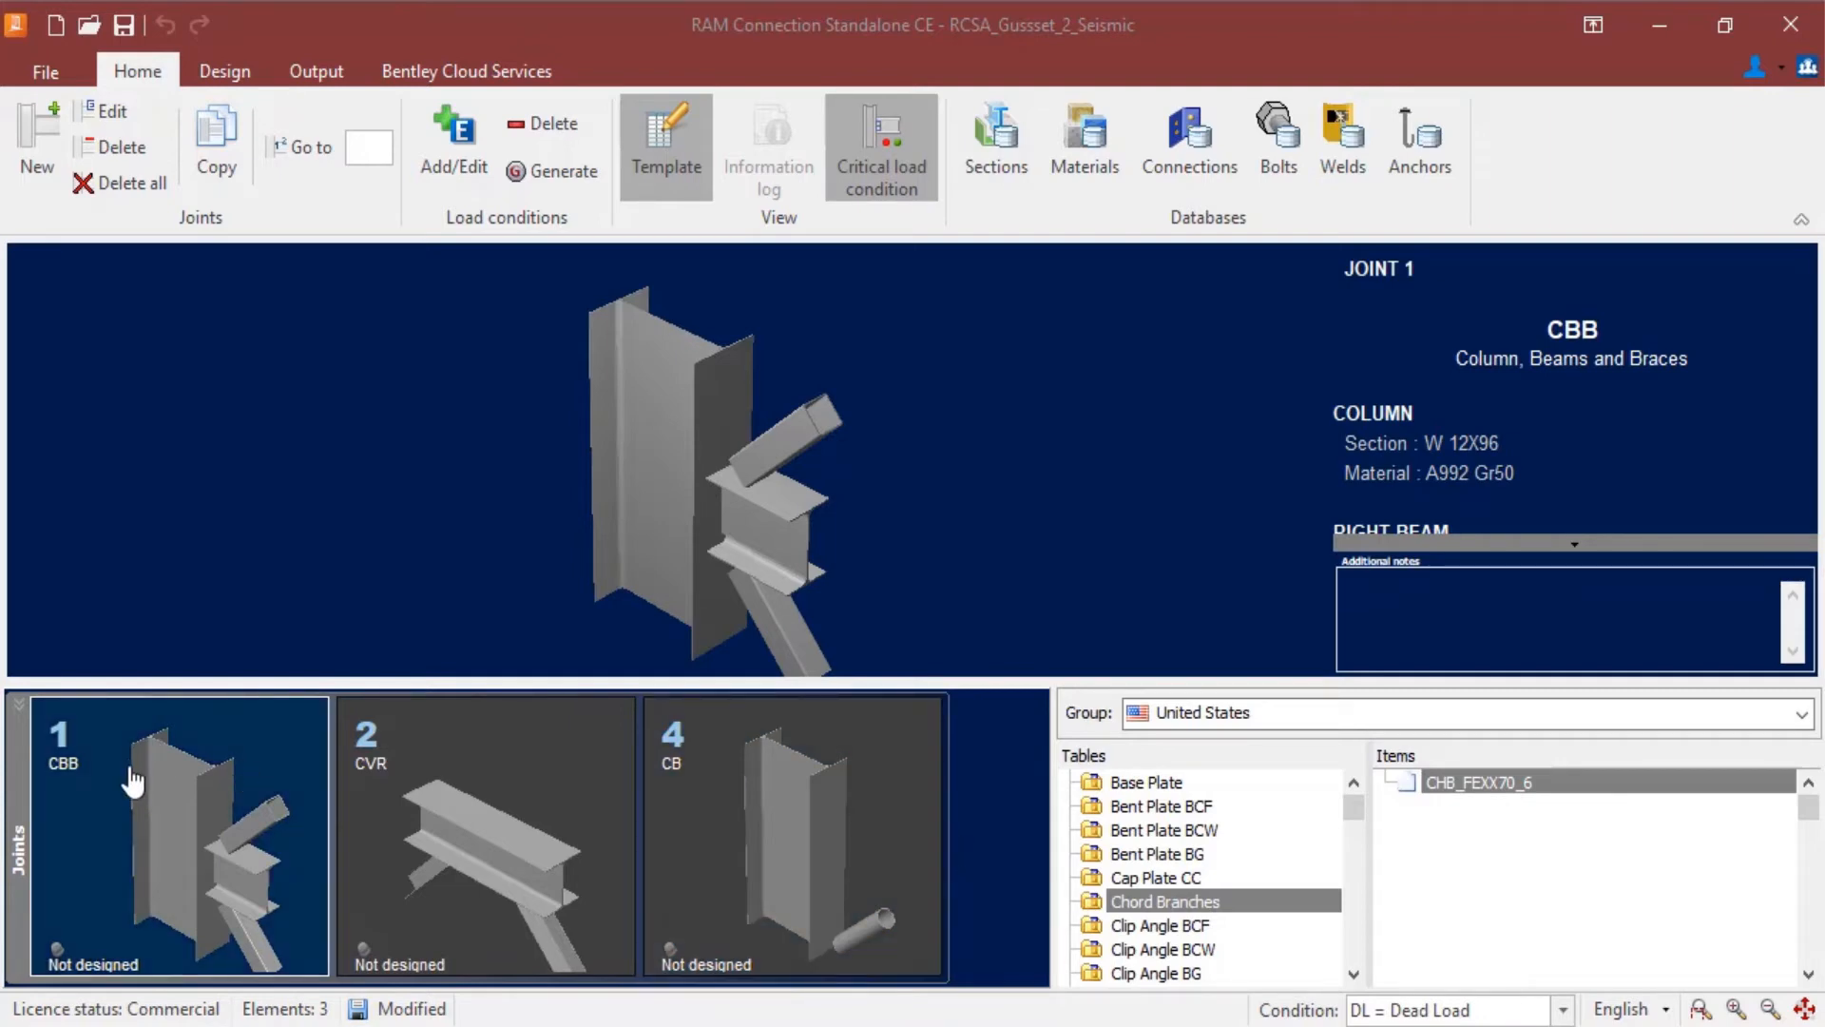
# Assign the CBB_DW_CBF gusset connection to joint 1 and dismiss the assignment report.
pyautogui.click(226, 71)
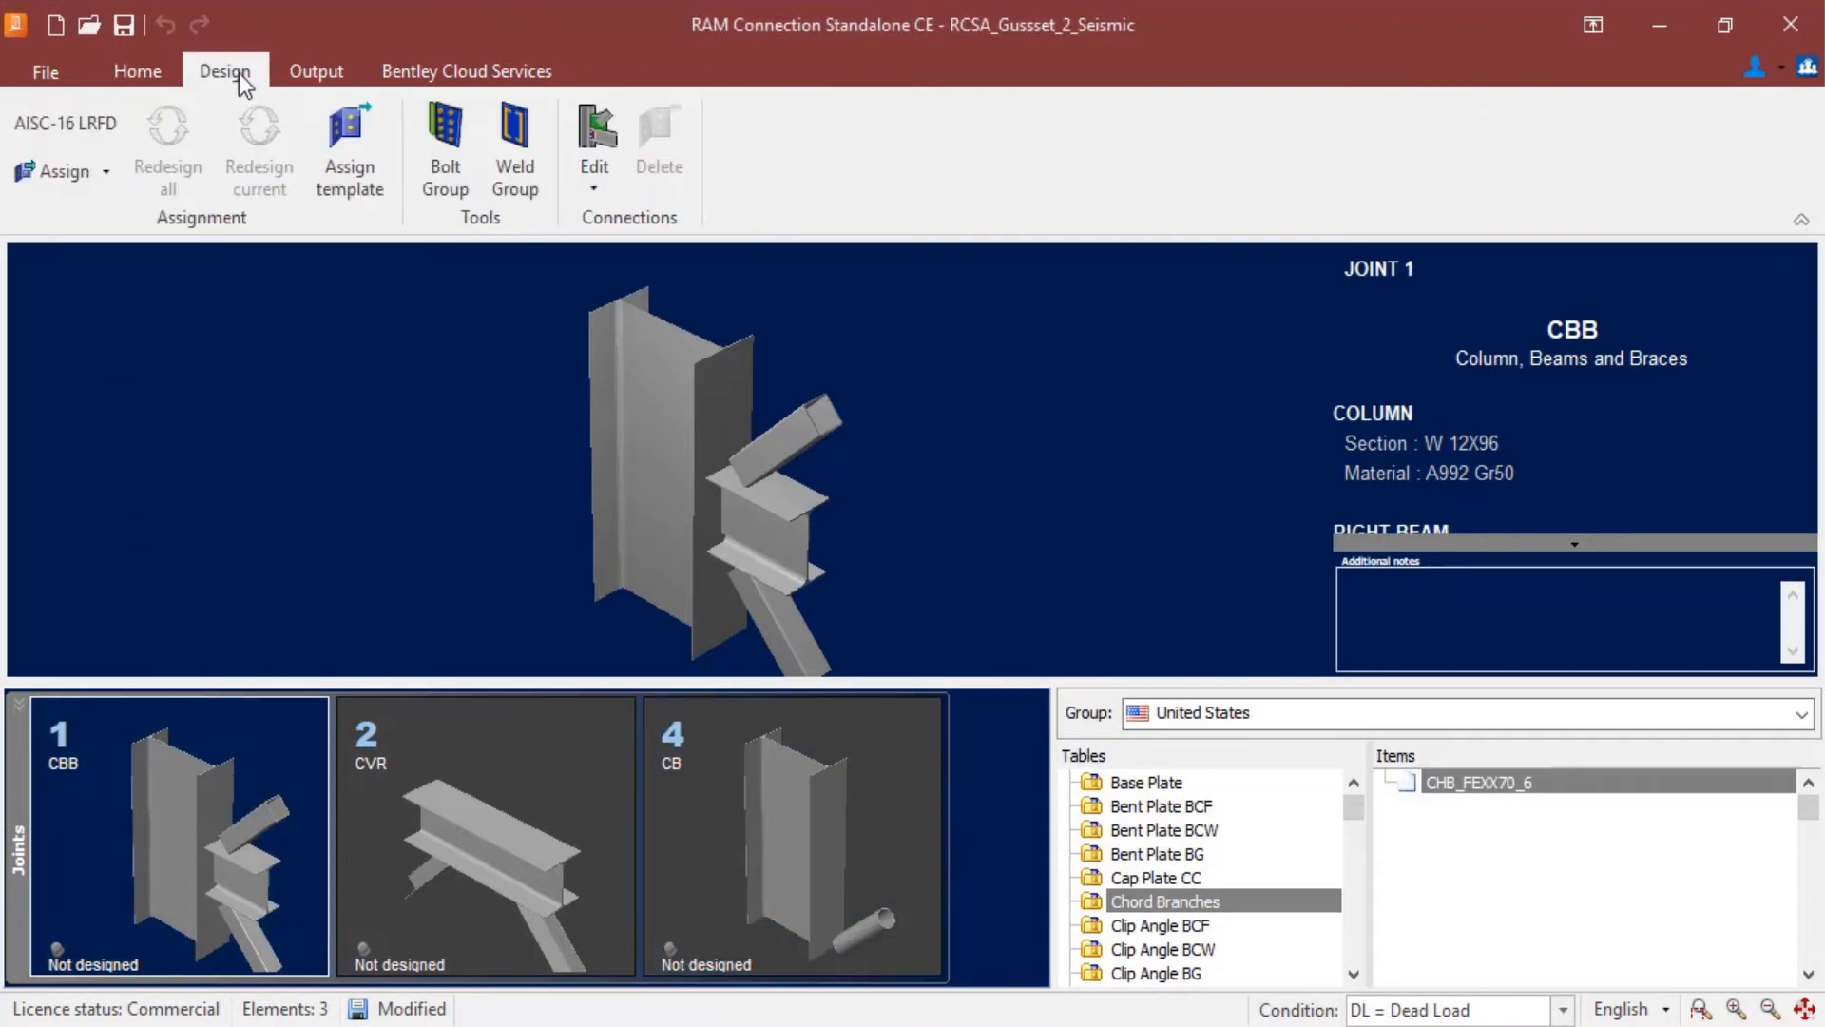
pyautogui.click(48, 173)
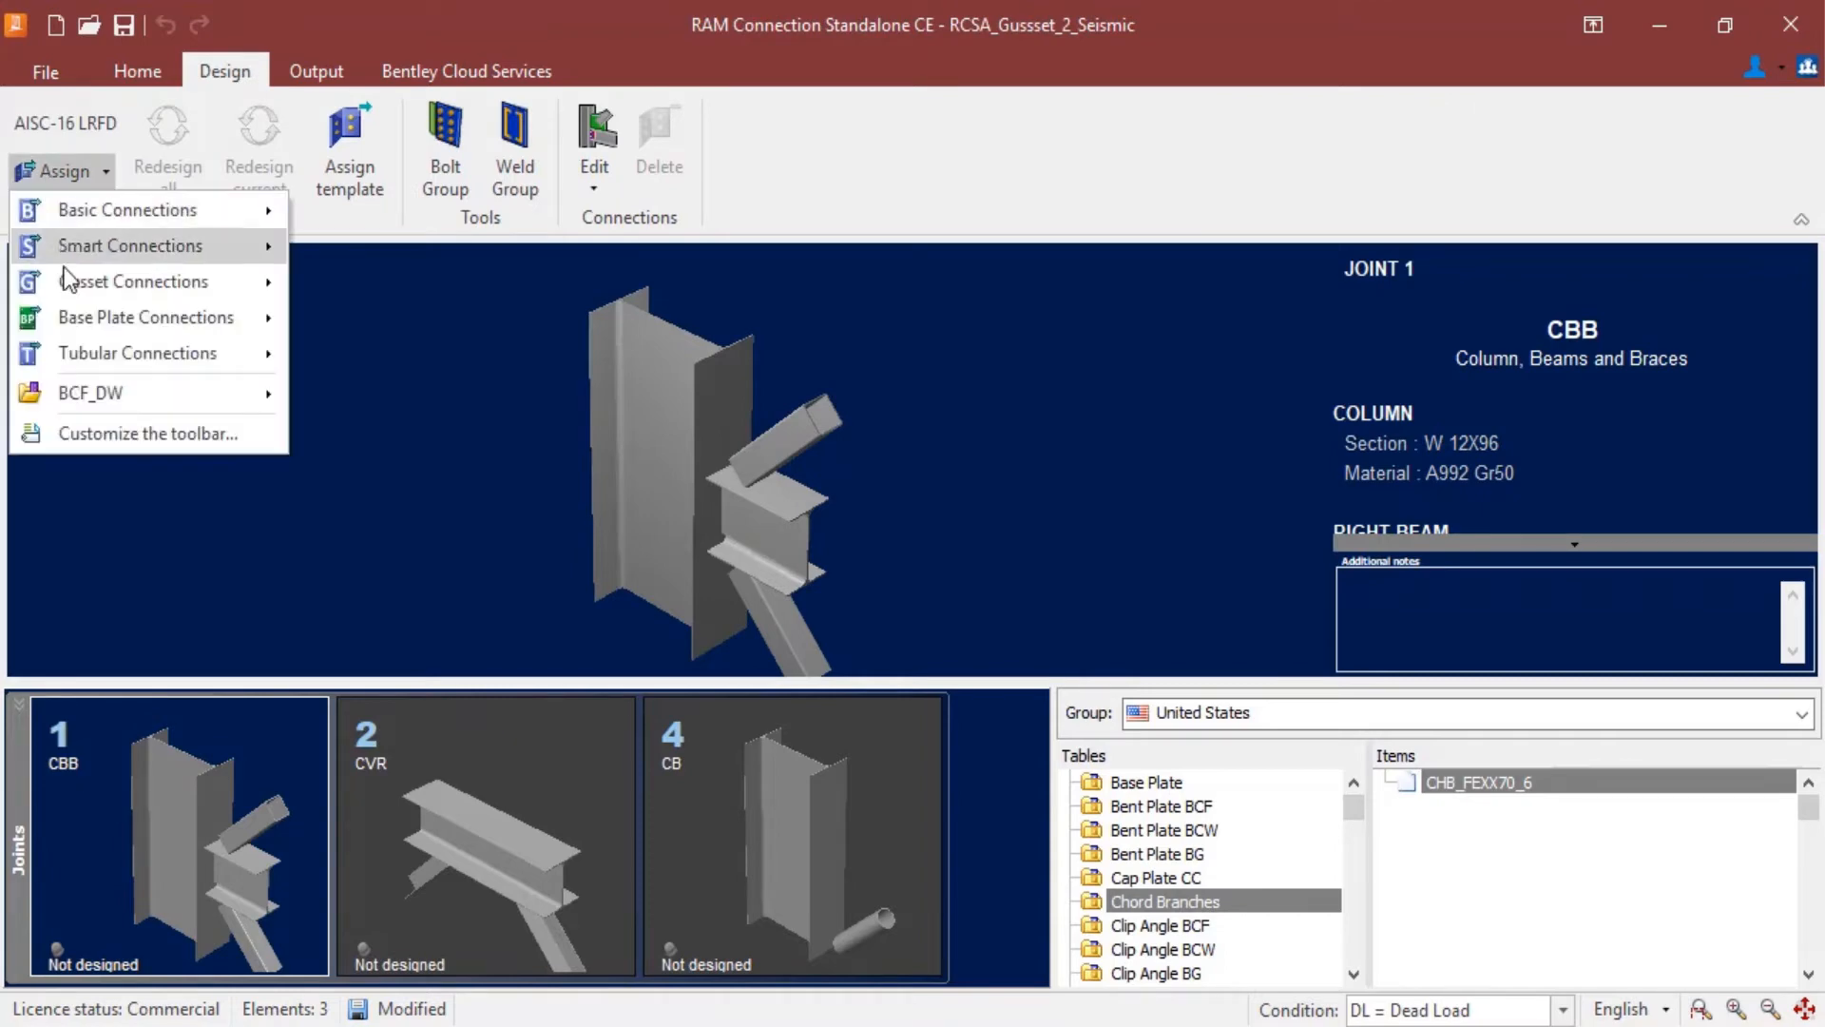
pyautogui.moveTo(65, 282)
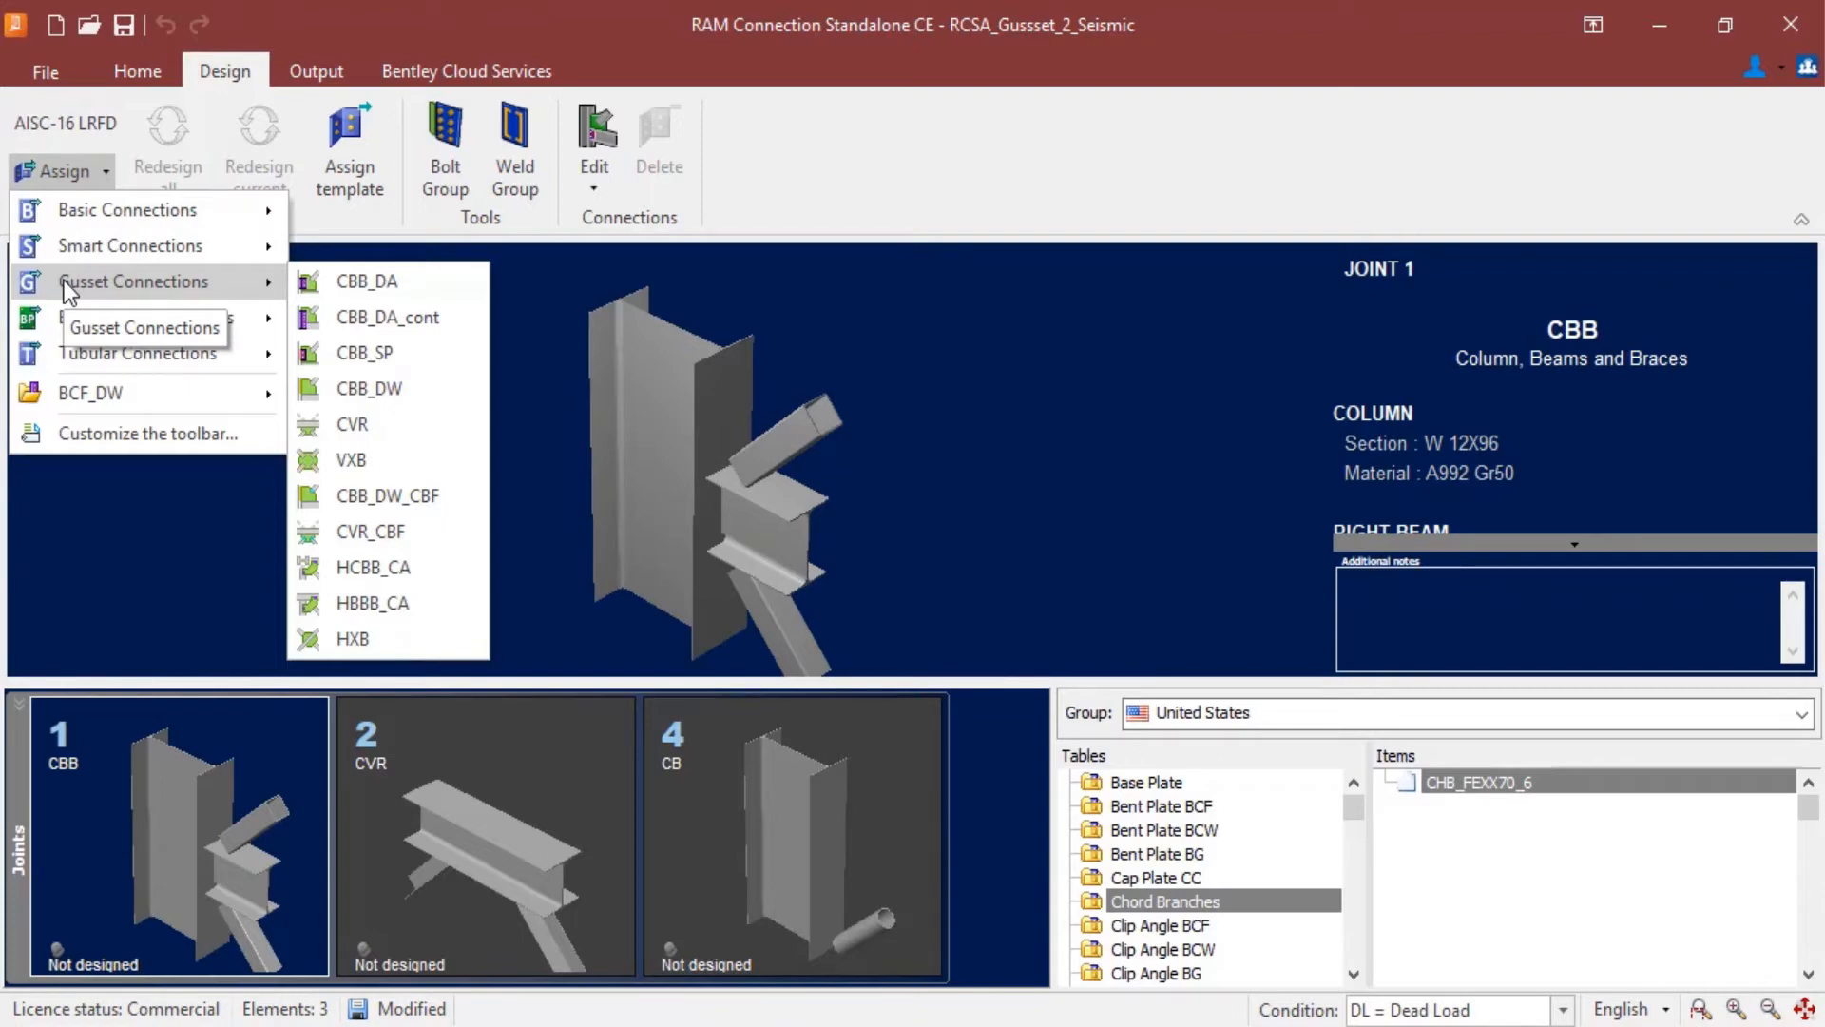
pyautogui.click(415, 507)
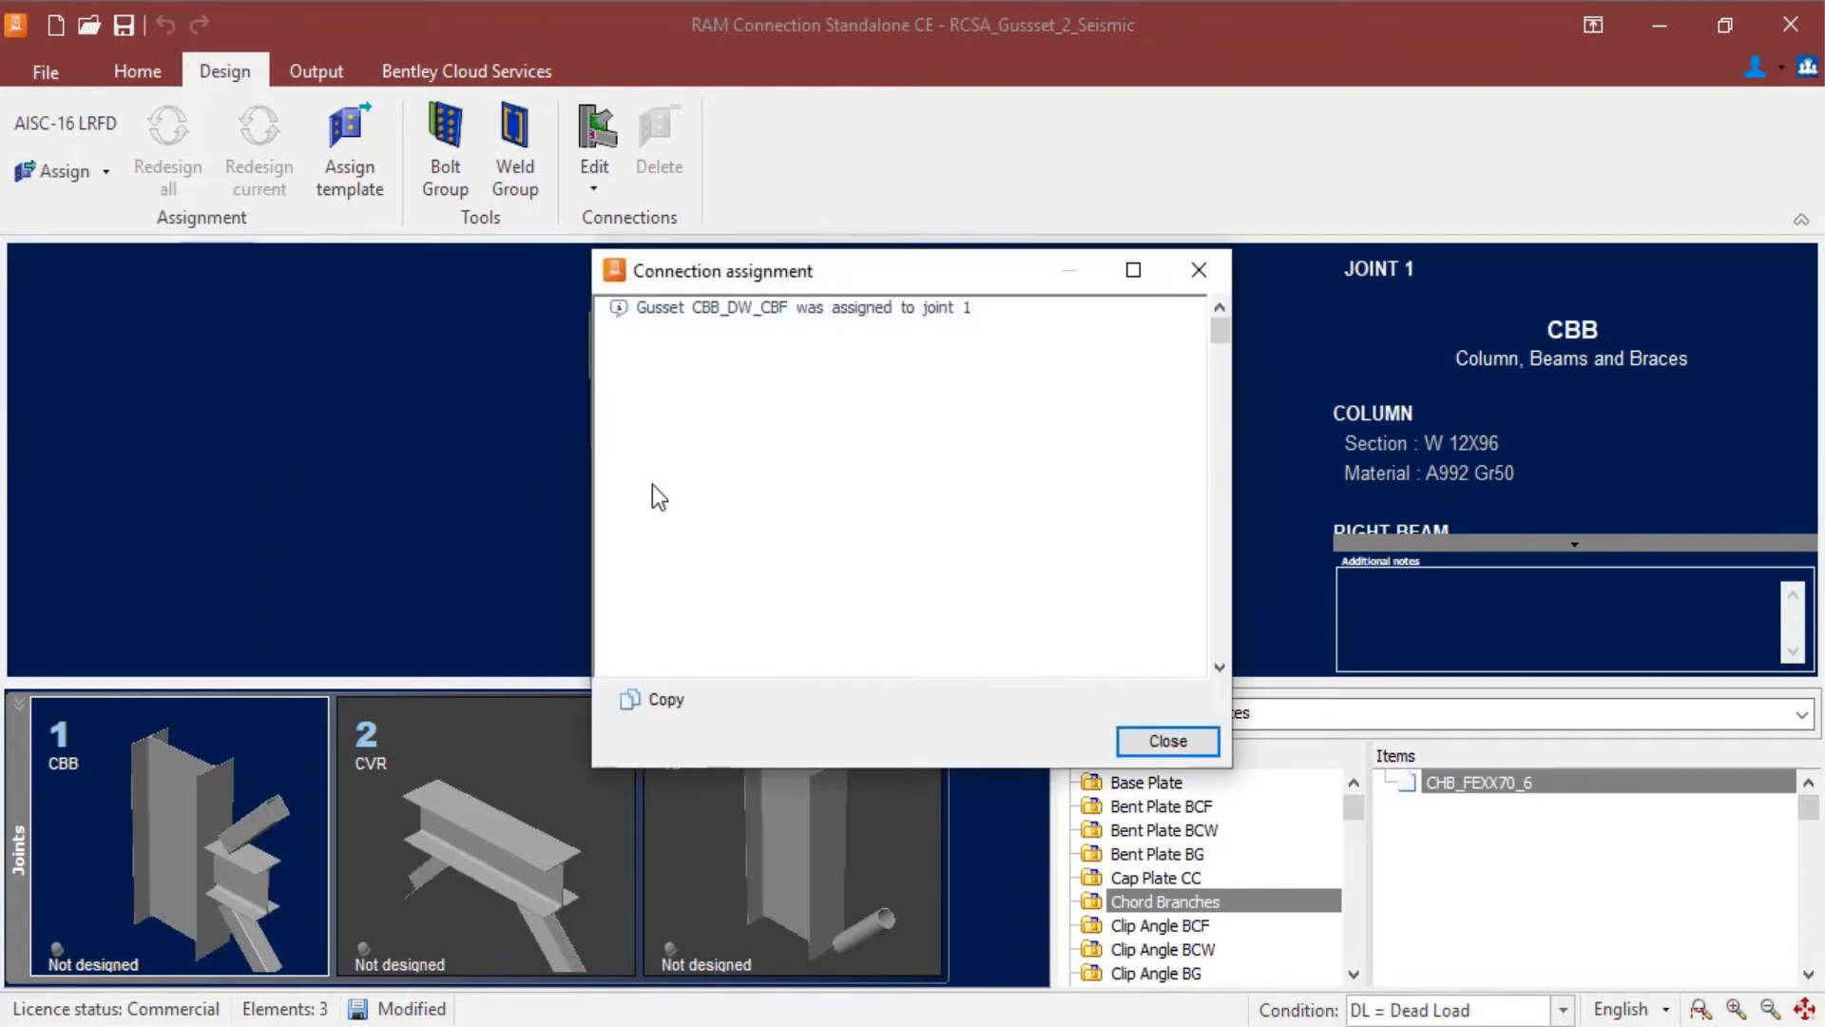
pyautogui.click(1189, 746)
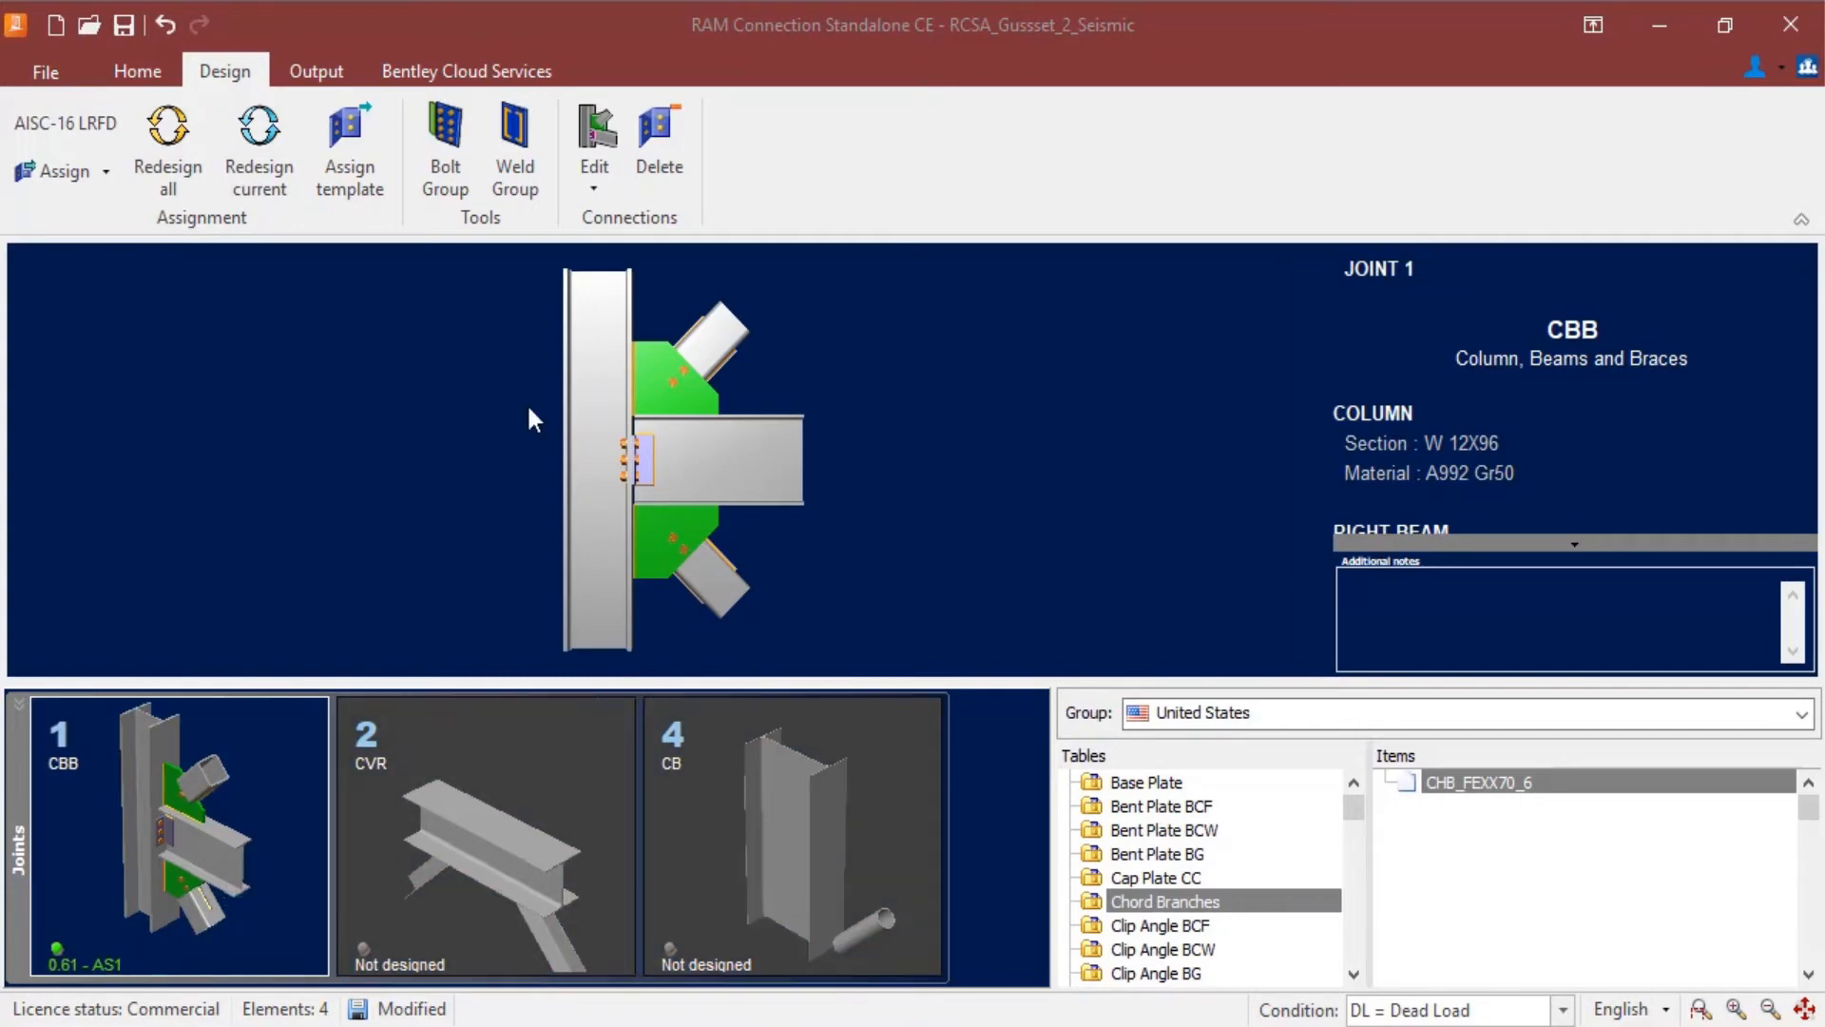
# Open joint 1's gusset connection for editing and bring up the interface properties of the upper right brace.
pyautogui.click(597, 160)
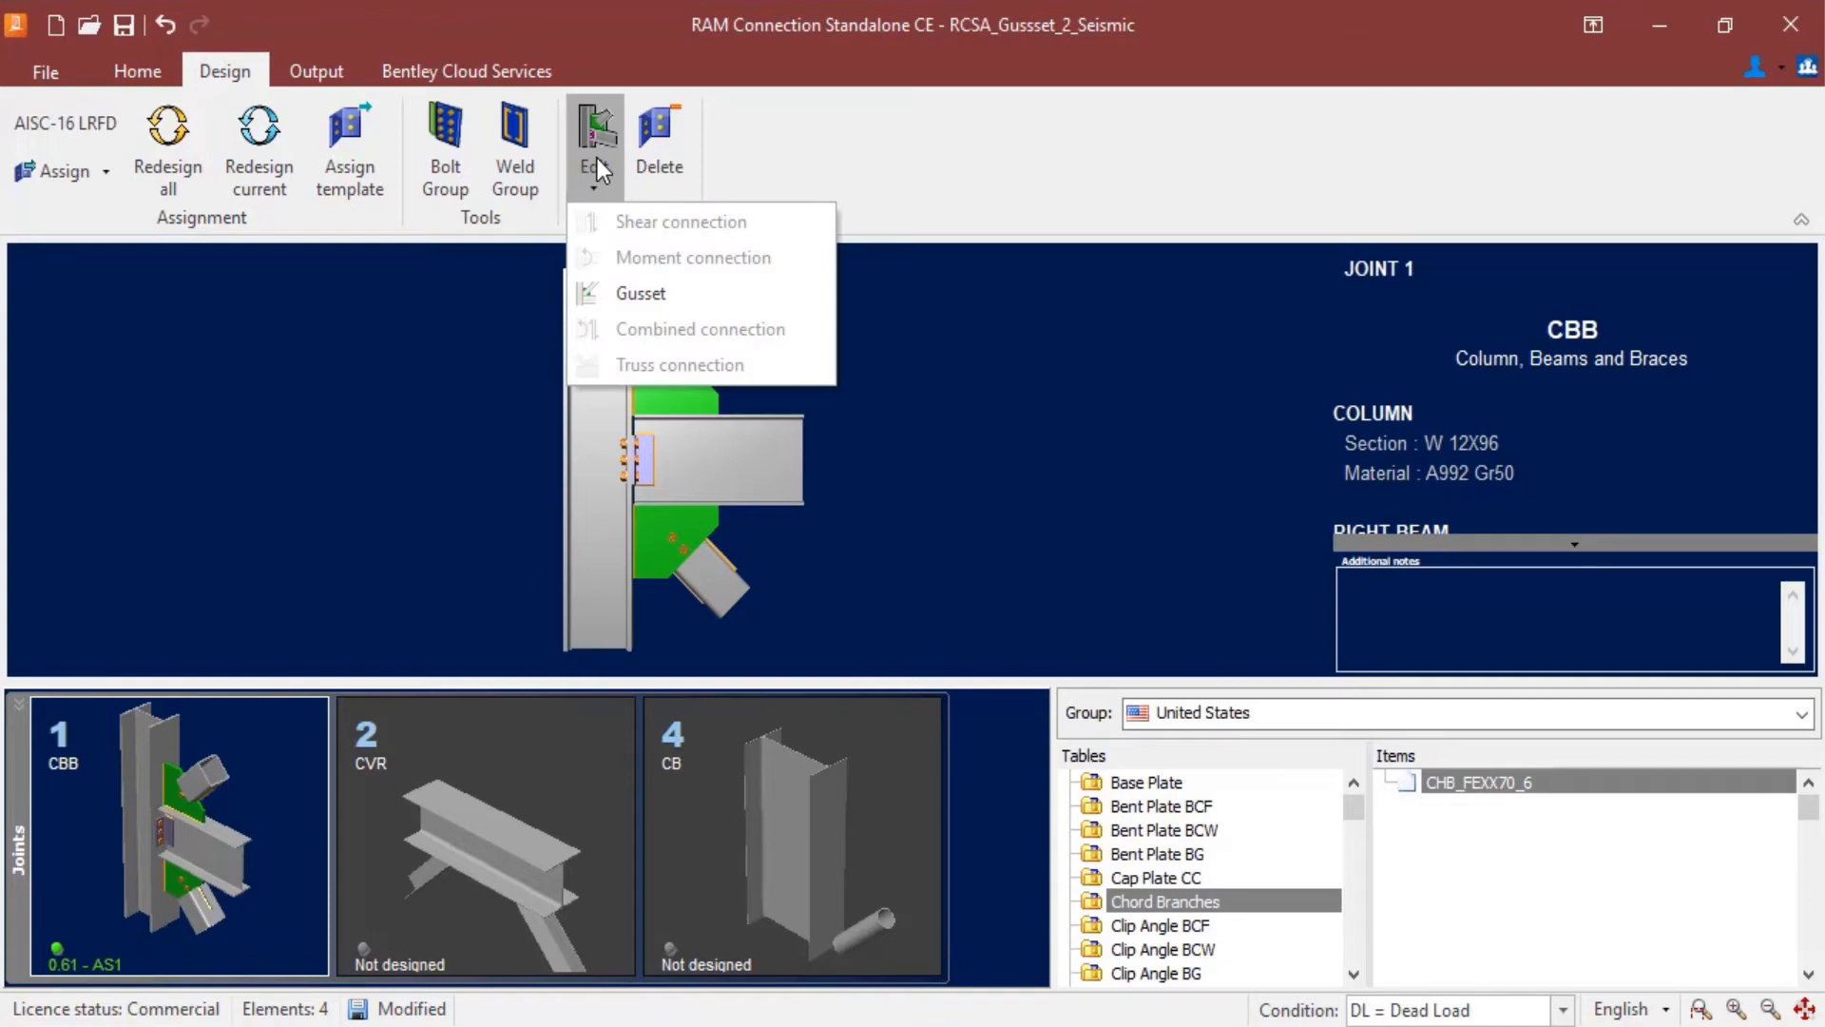
pyautogui.click(618, 291)
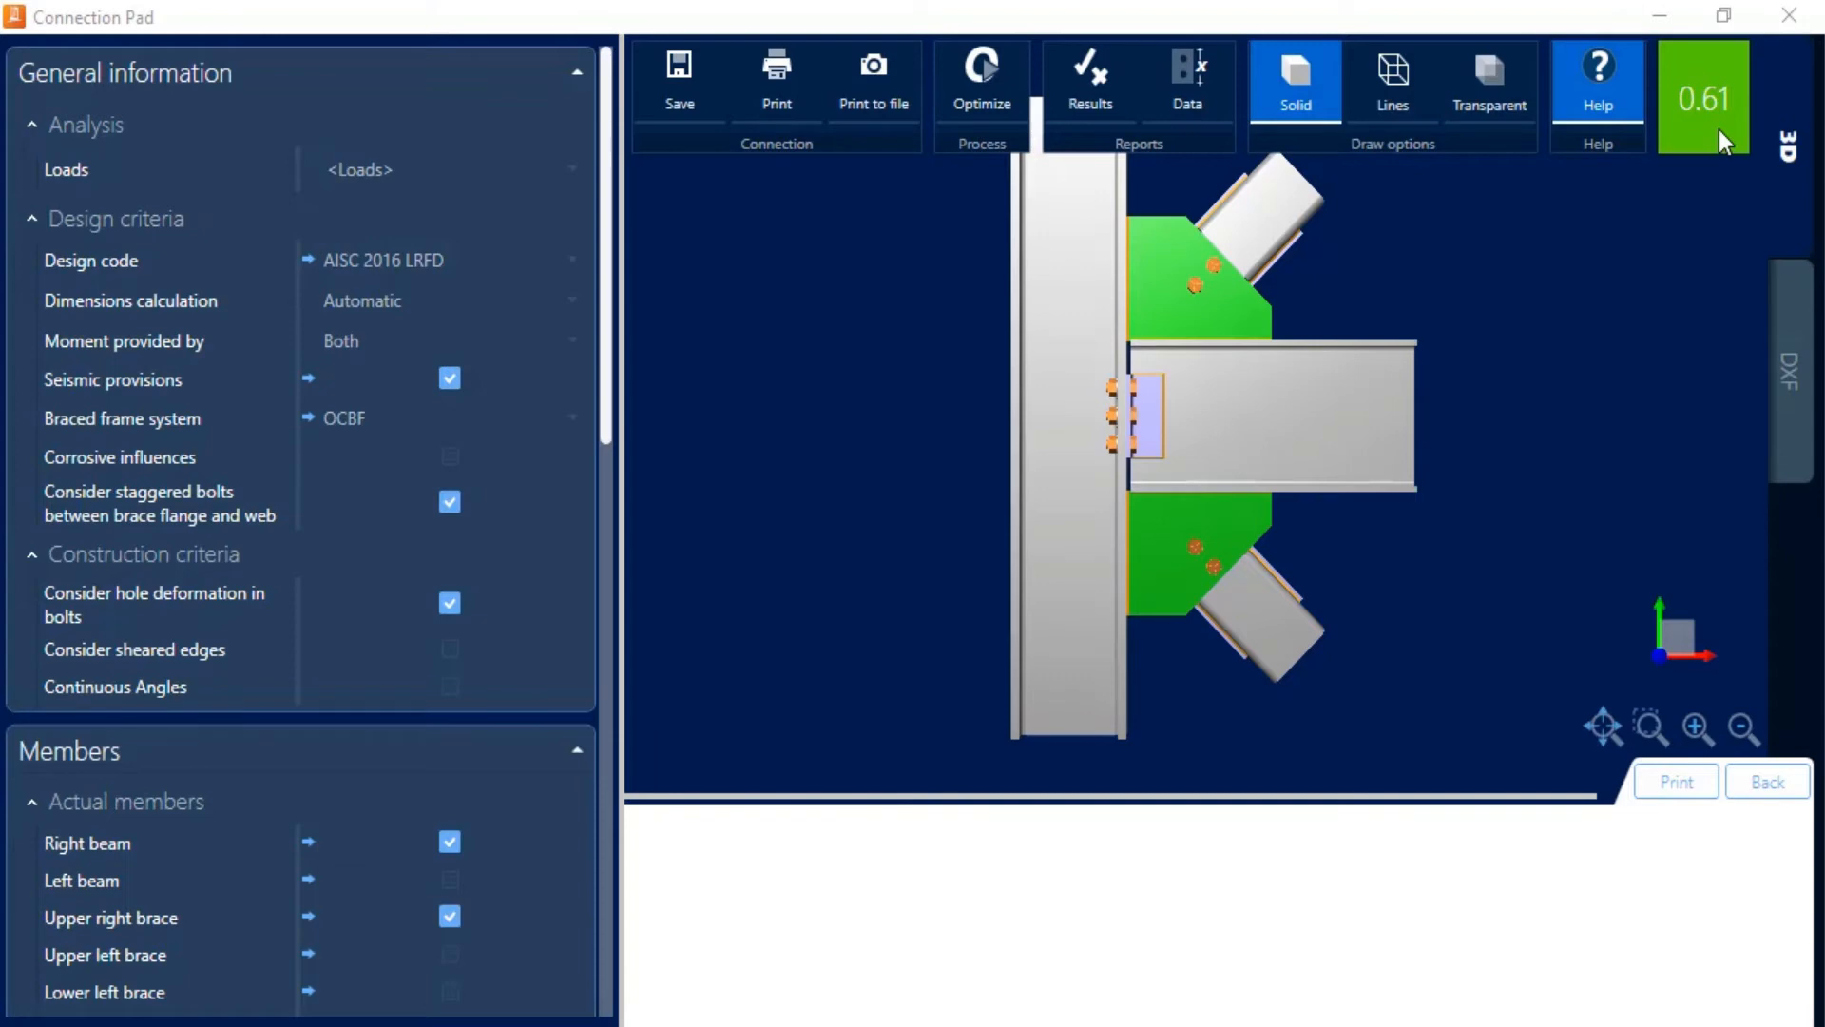
pyautogui.moveTo(603, 255); pyautogui.dragTo(613, 882)
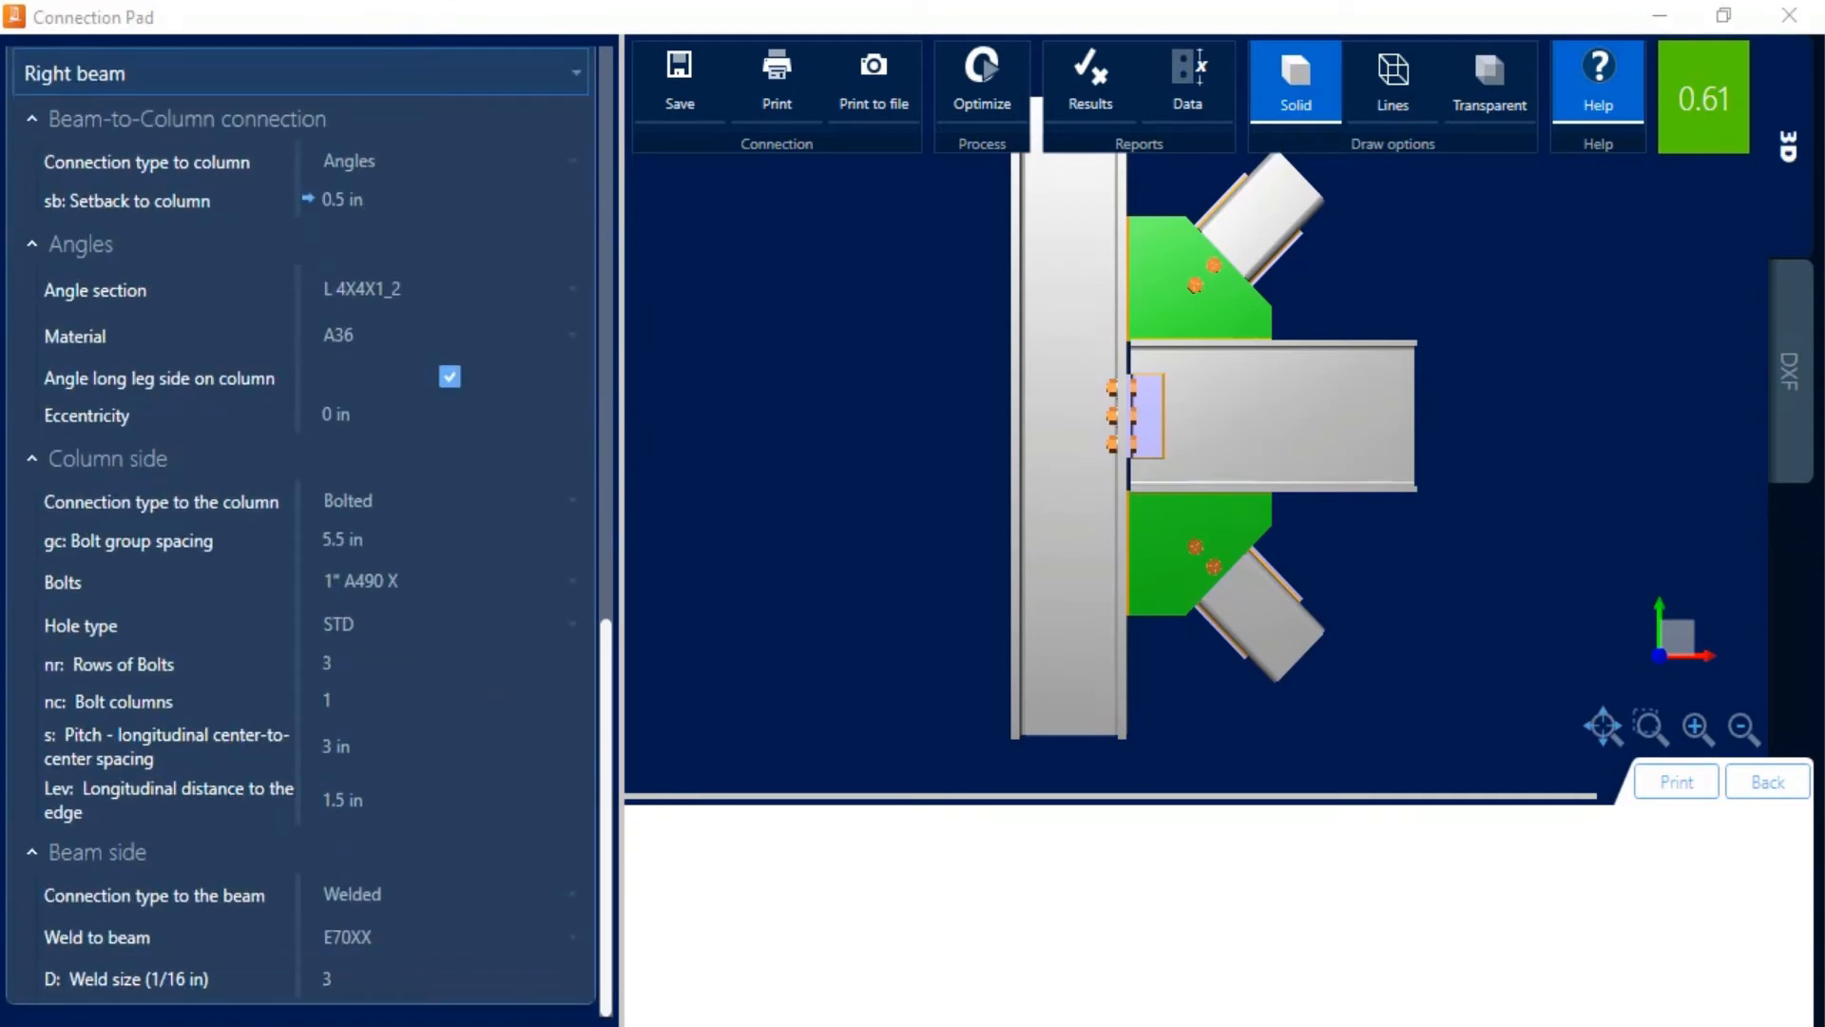
pyautogui.click(232, 71)
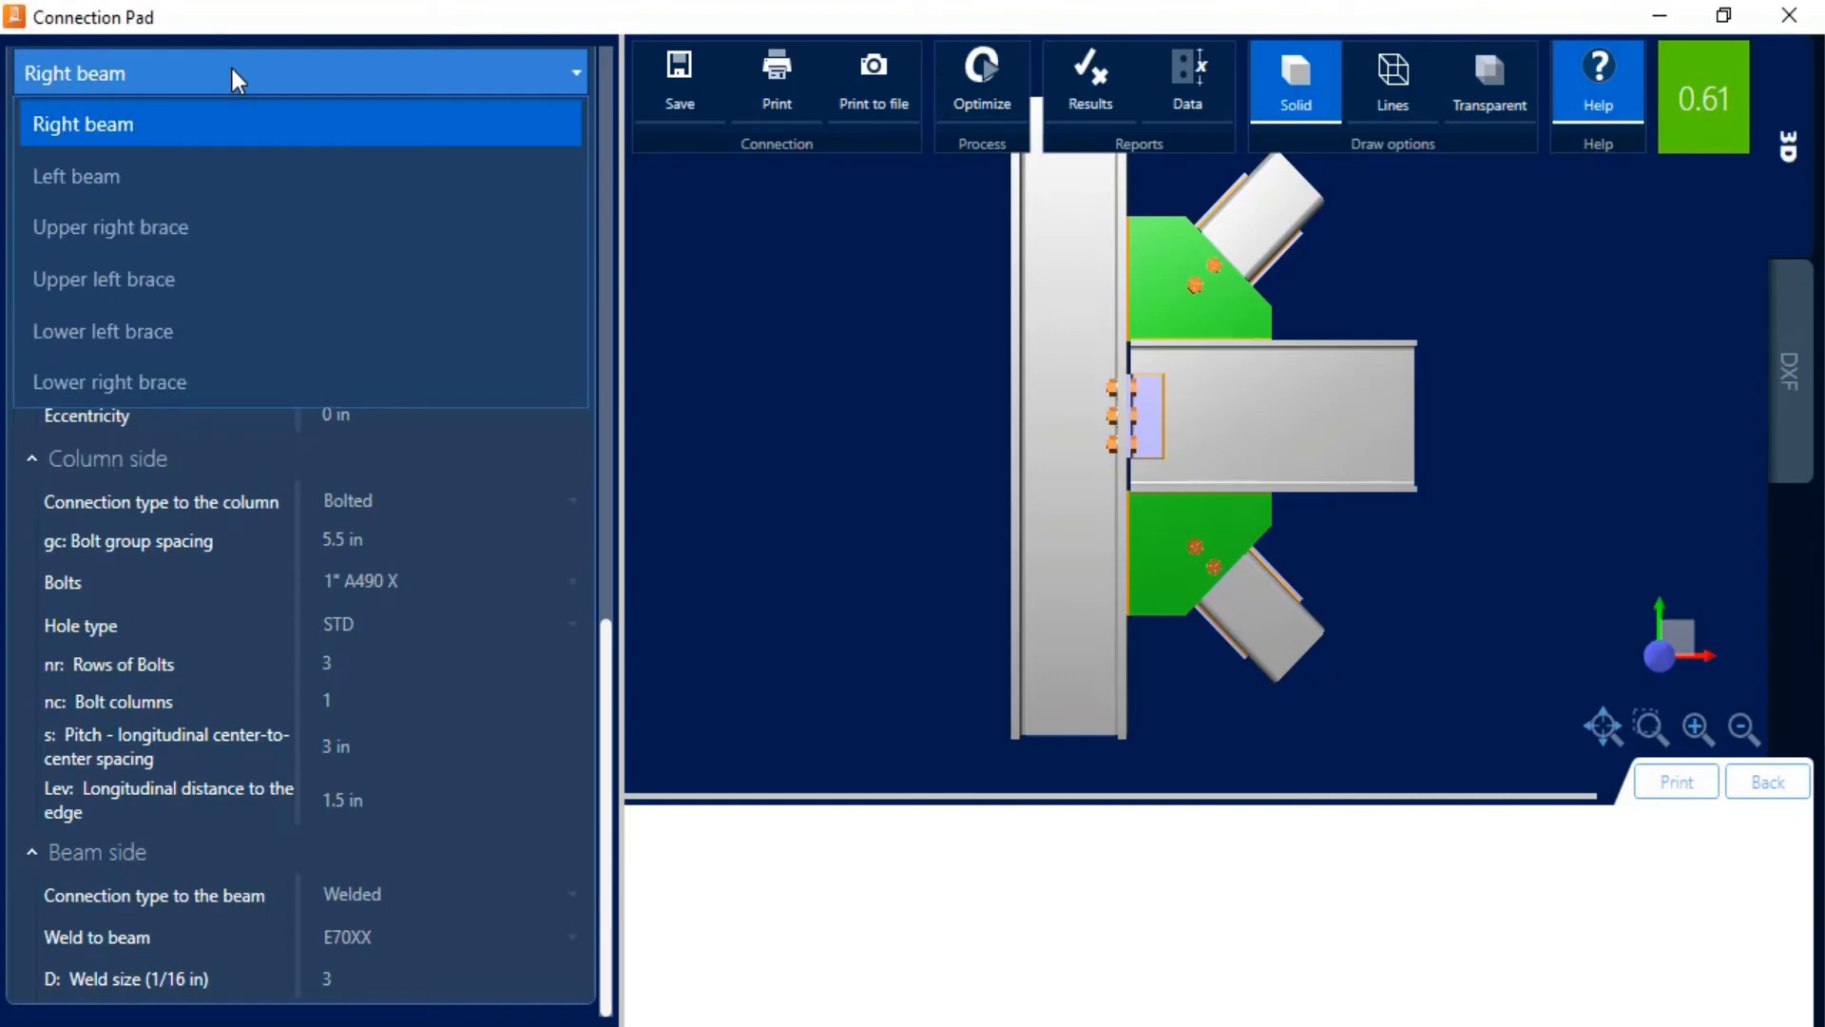
pyautogui.click(161, 226)
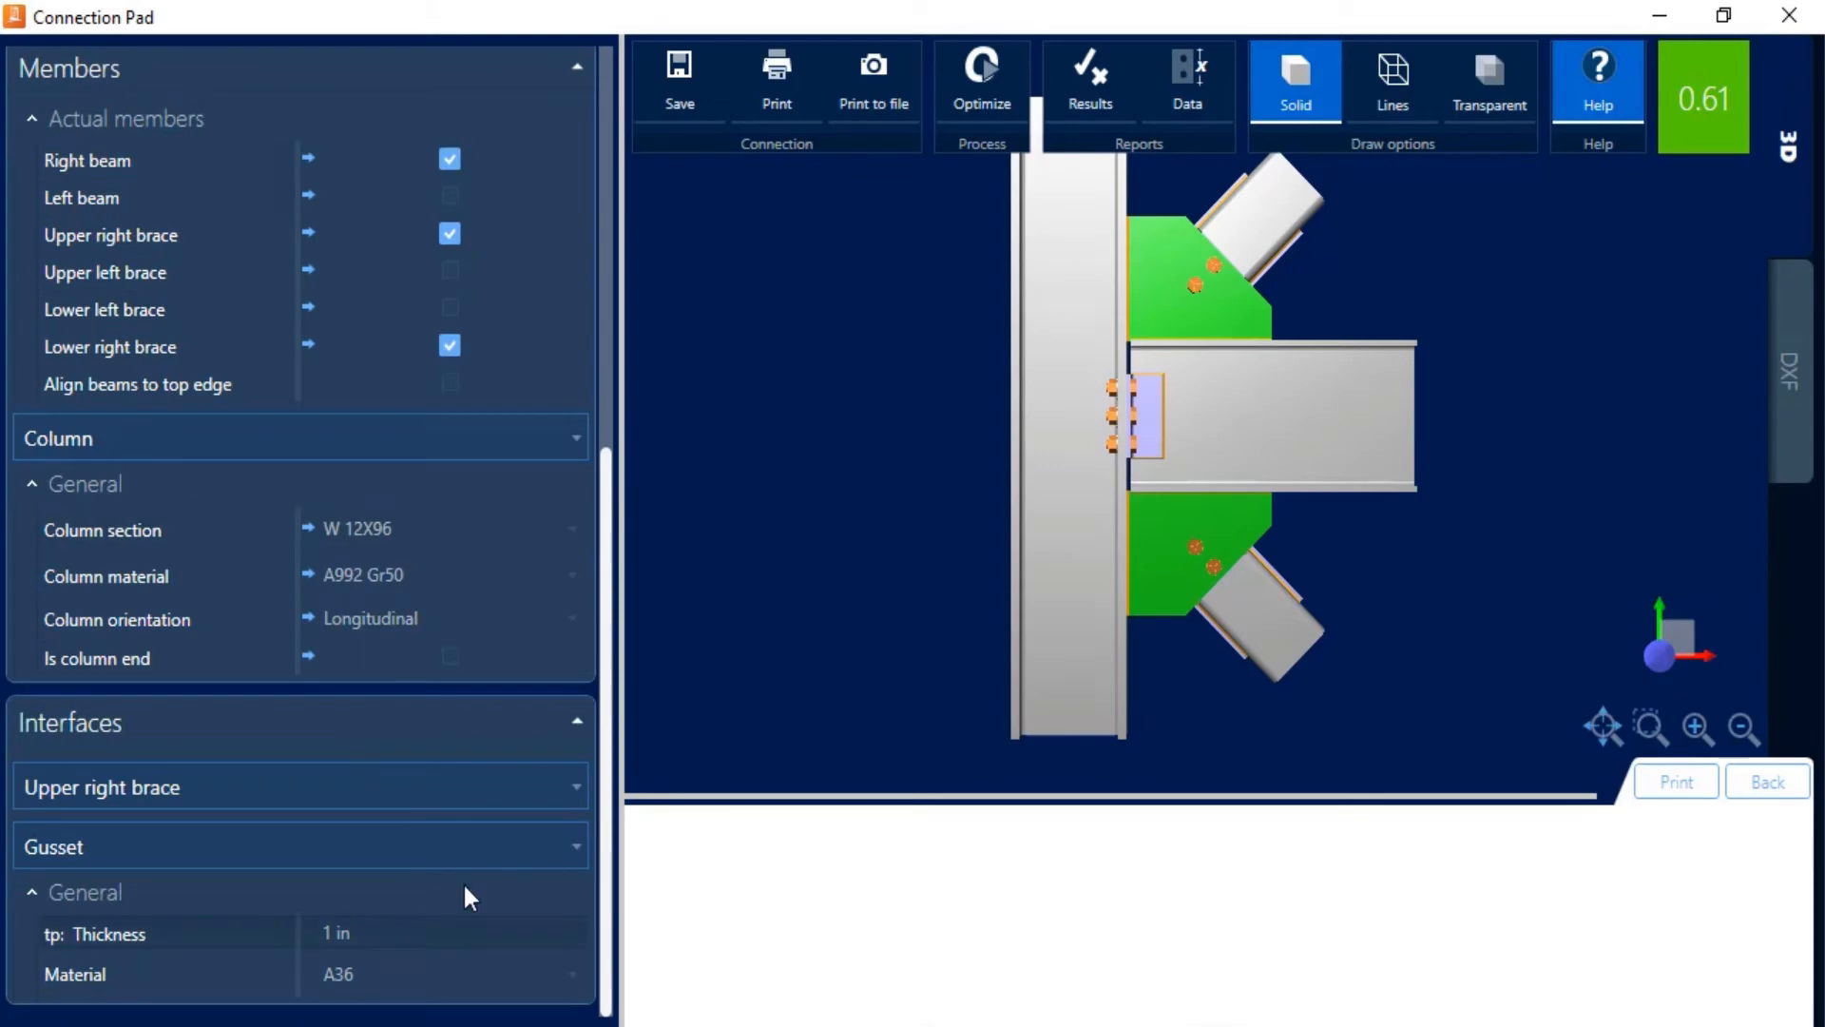
# Set the upper right brace's gusset-to-brace connection type to Welded.
pyautogui.click(373, 844)
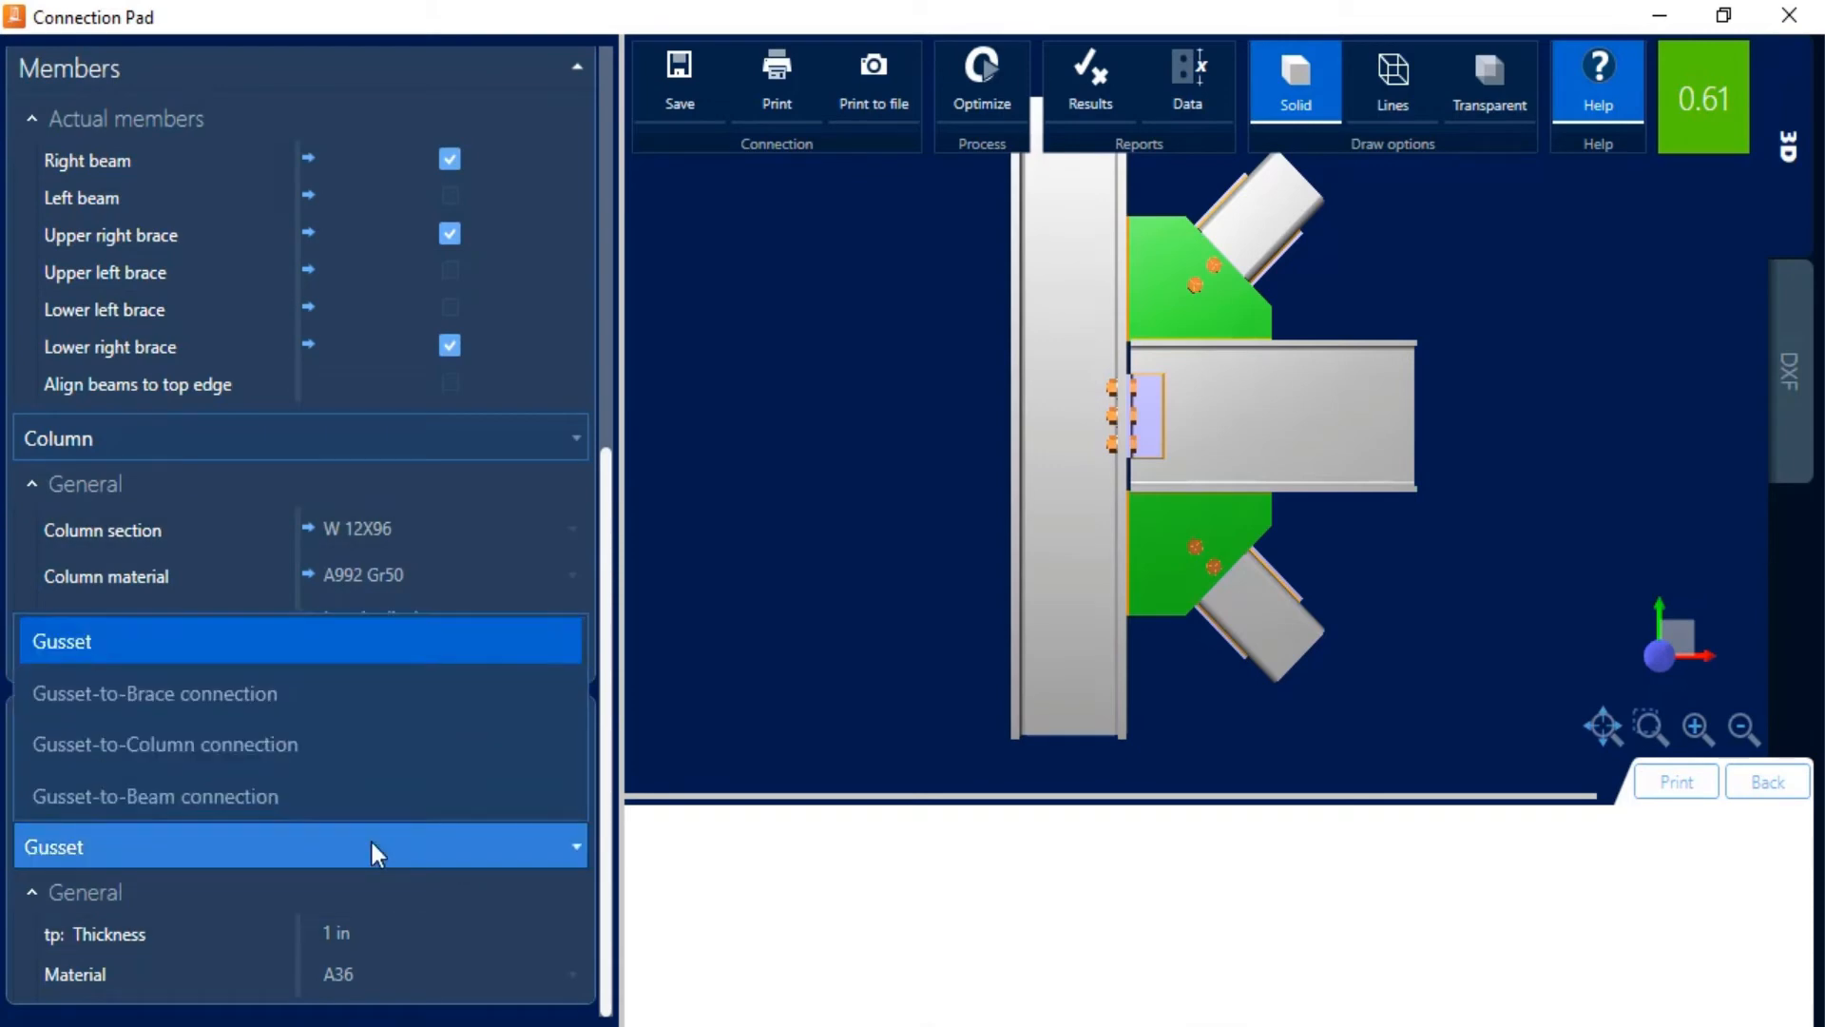
pyautogui.click(272, 696)
pyautogui.moveTo(608, 703); pyautogui.dragTo(603, 954)
pyautogui.click(352, 428)
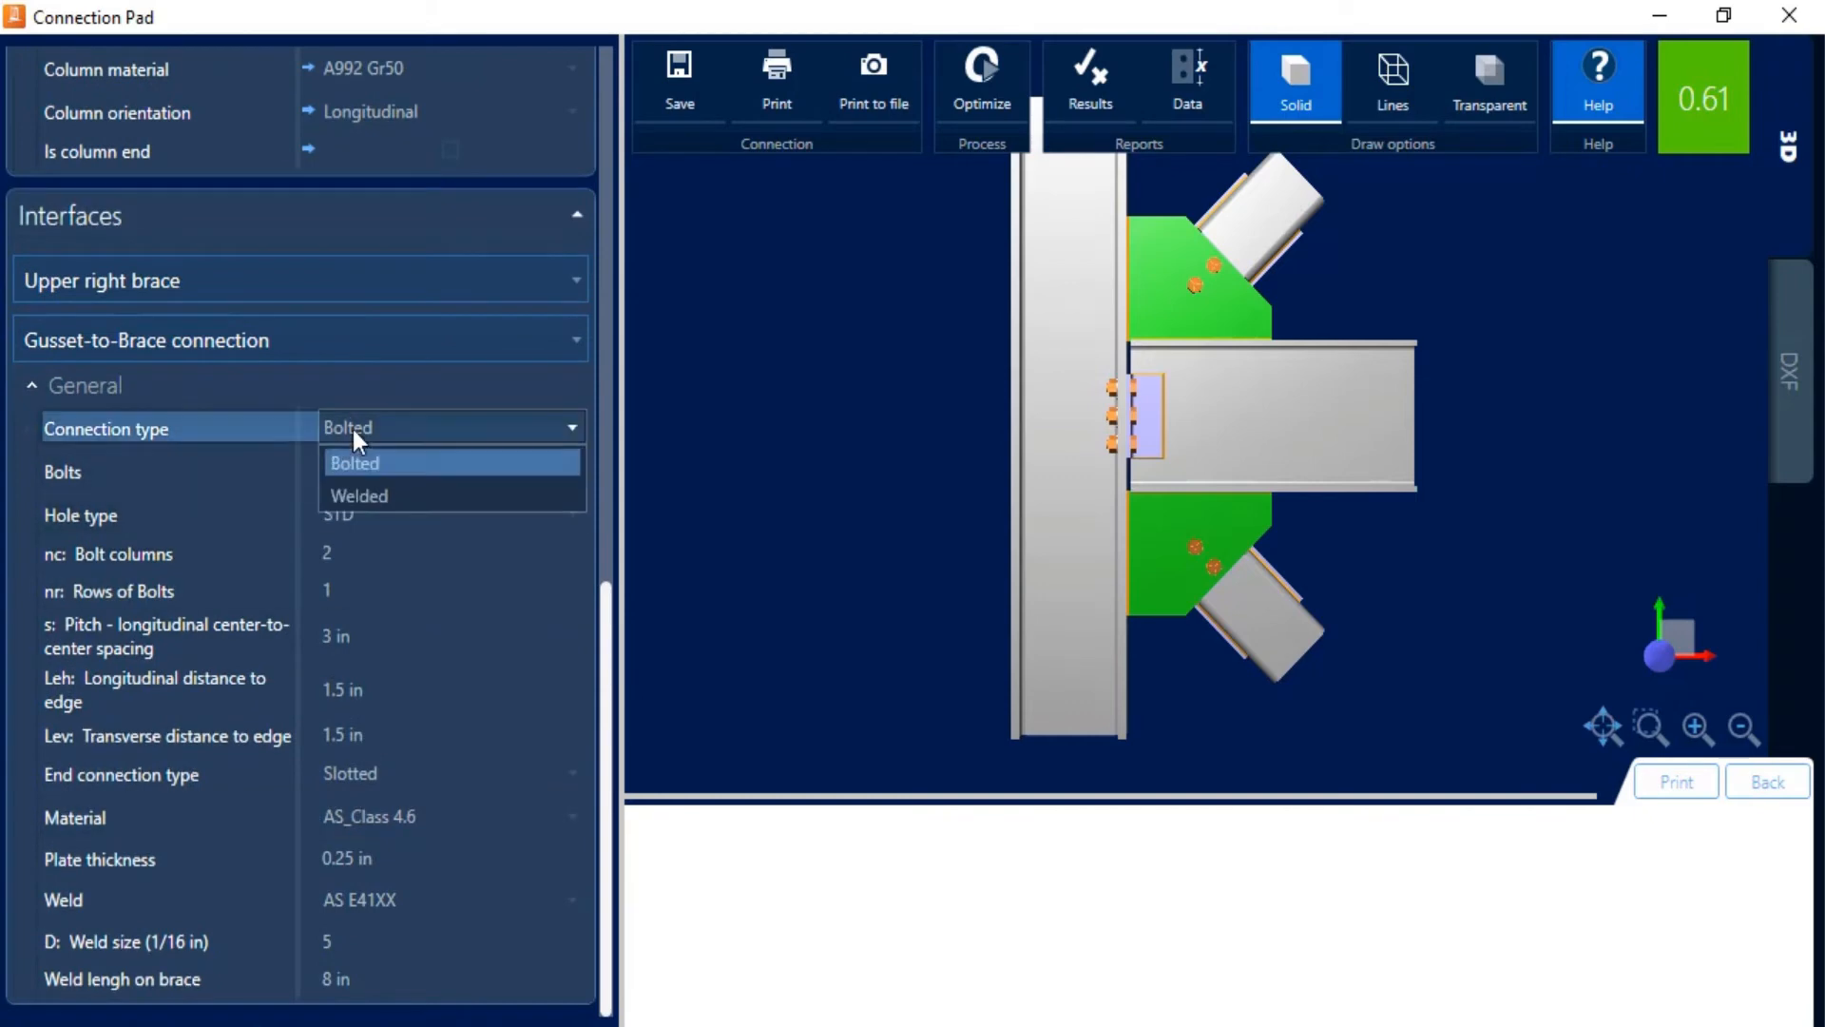
pyautogui.click(352, 491)
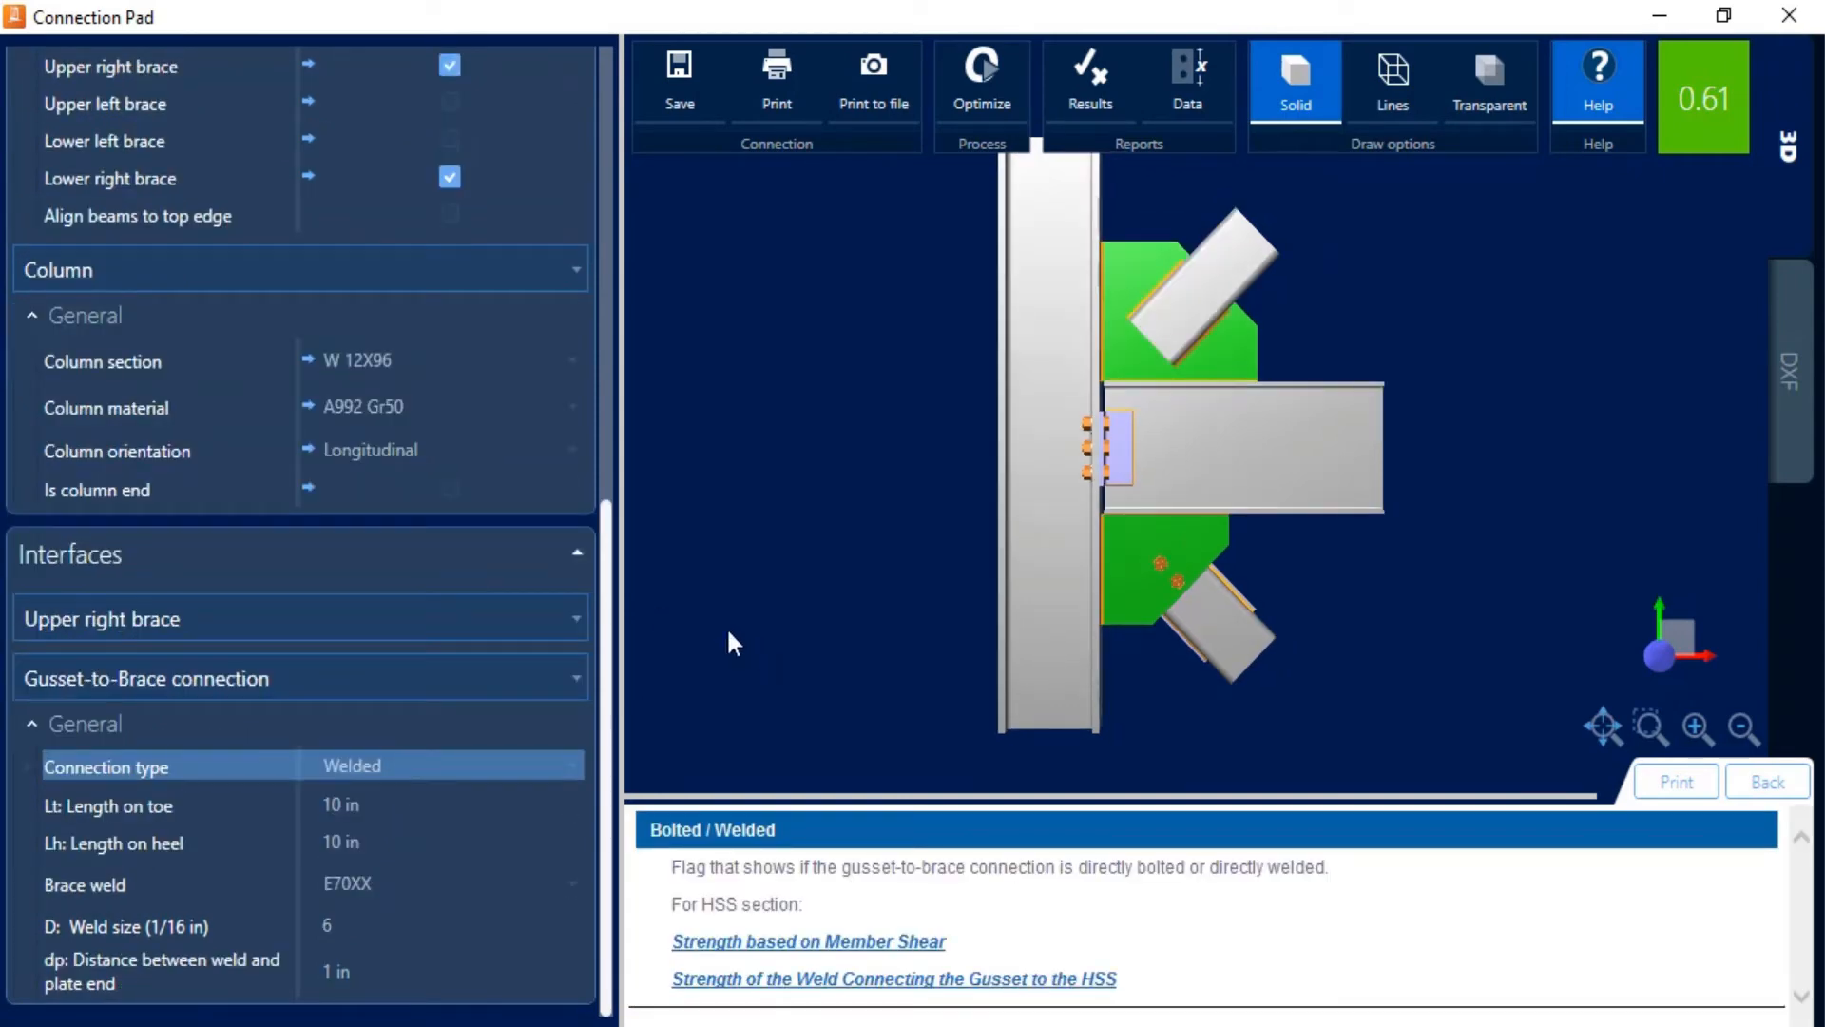
# Set the lower right brace's gusset-to-brace connection type to Welded.
pyautogui.click(466, 639)
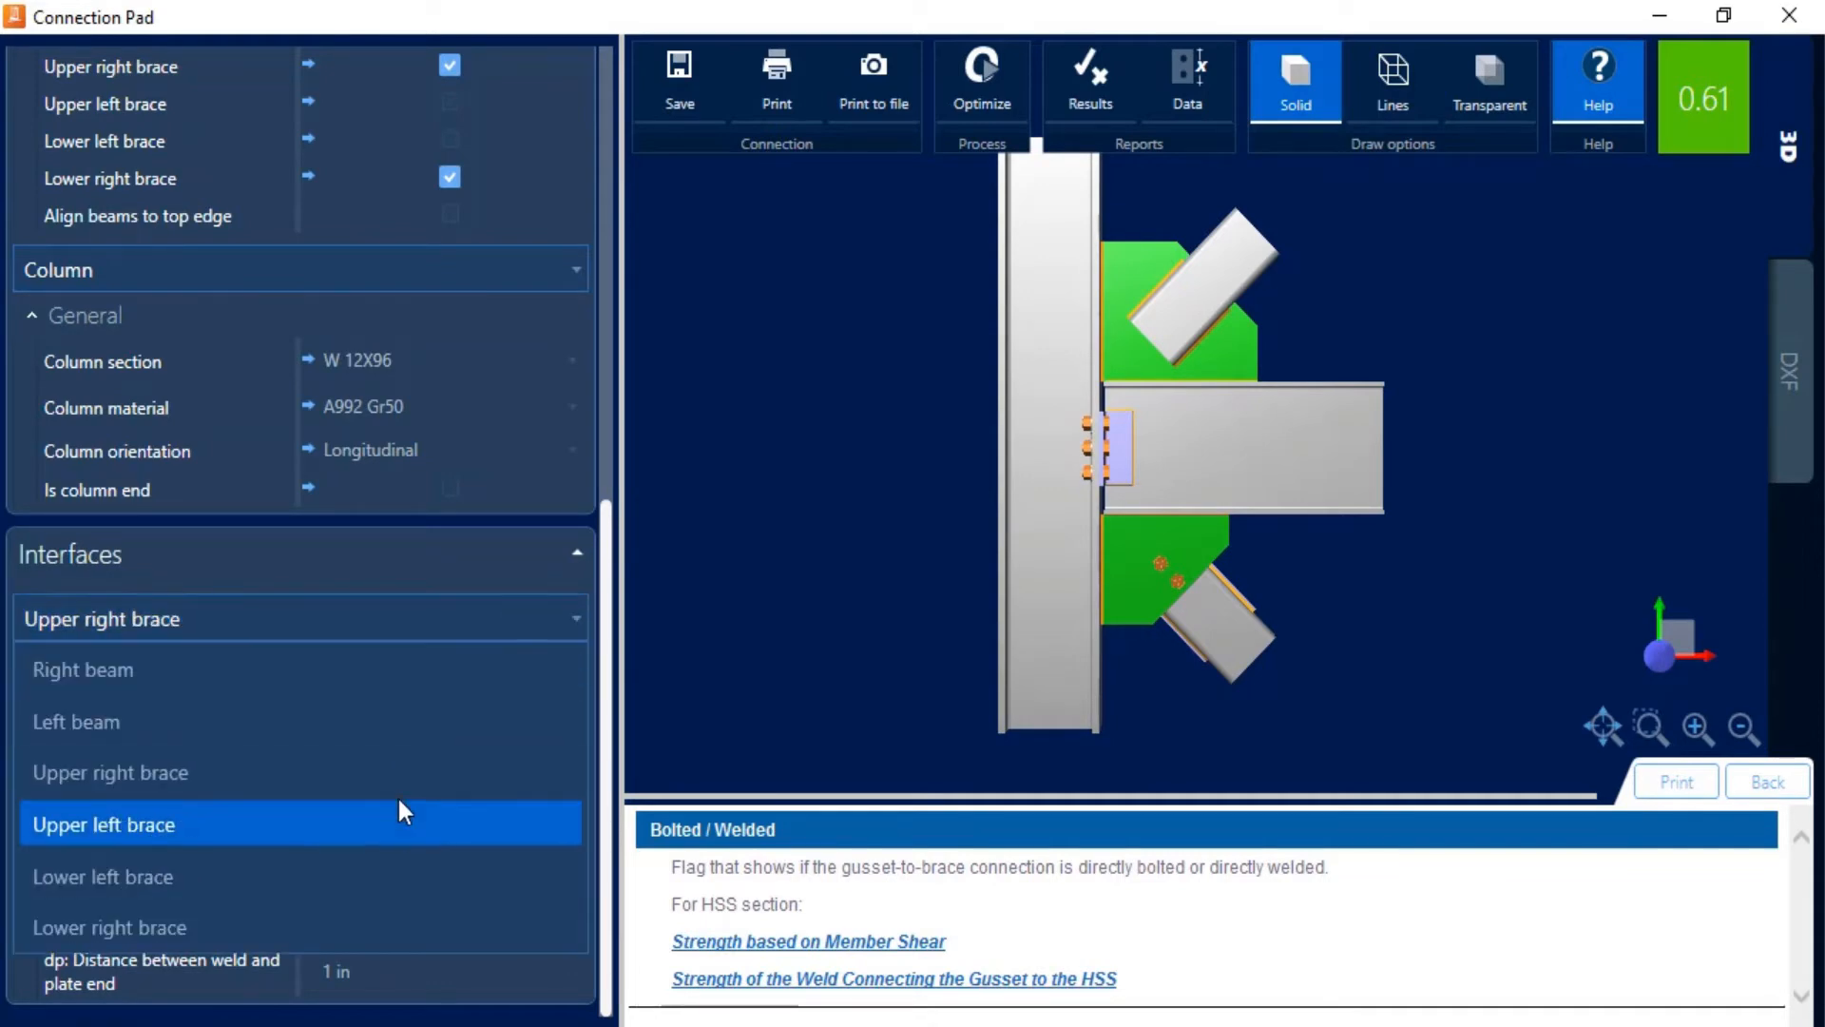
pyautogui.click(355, 876)
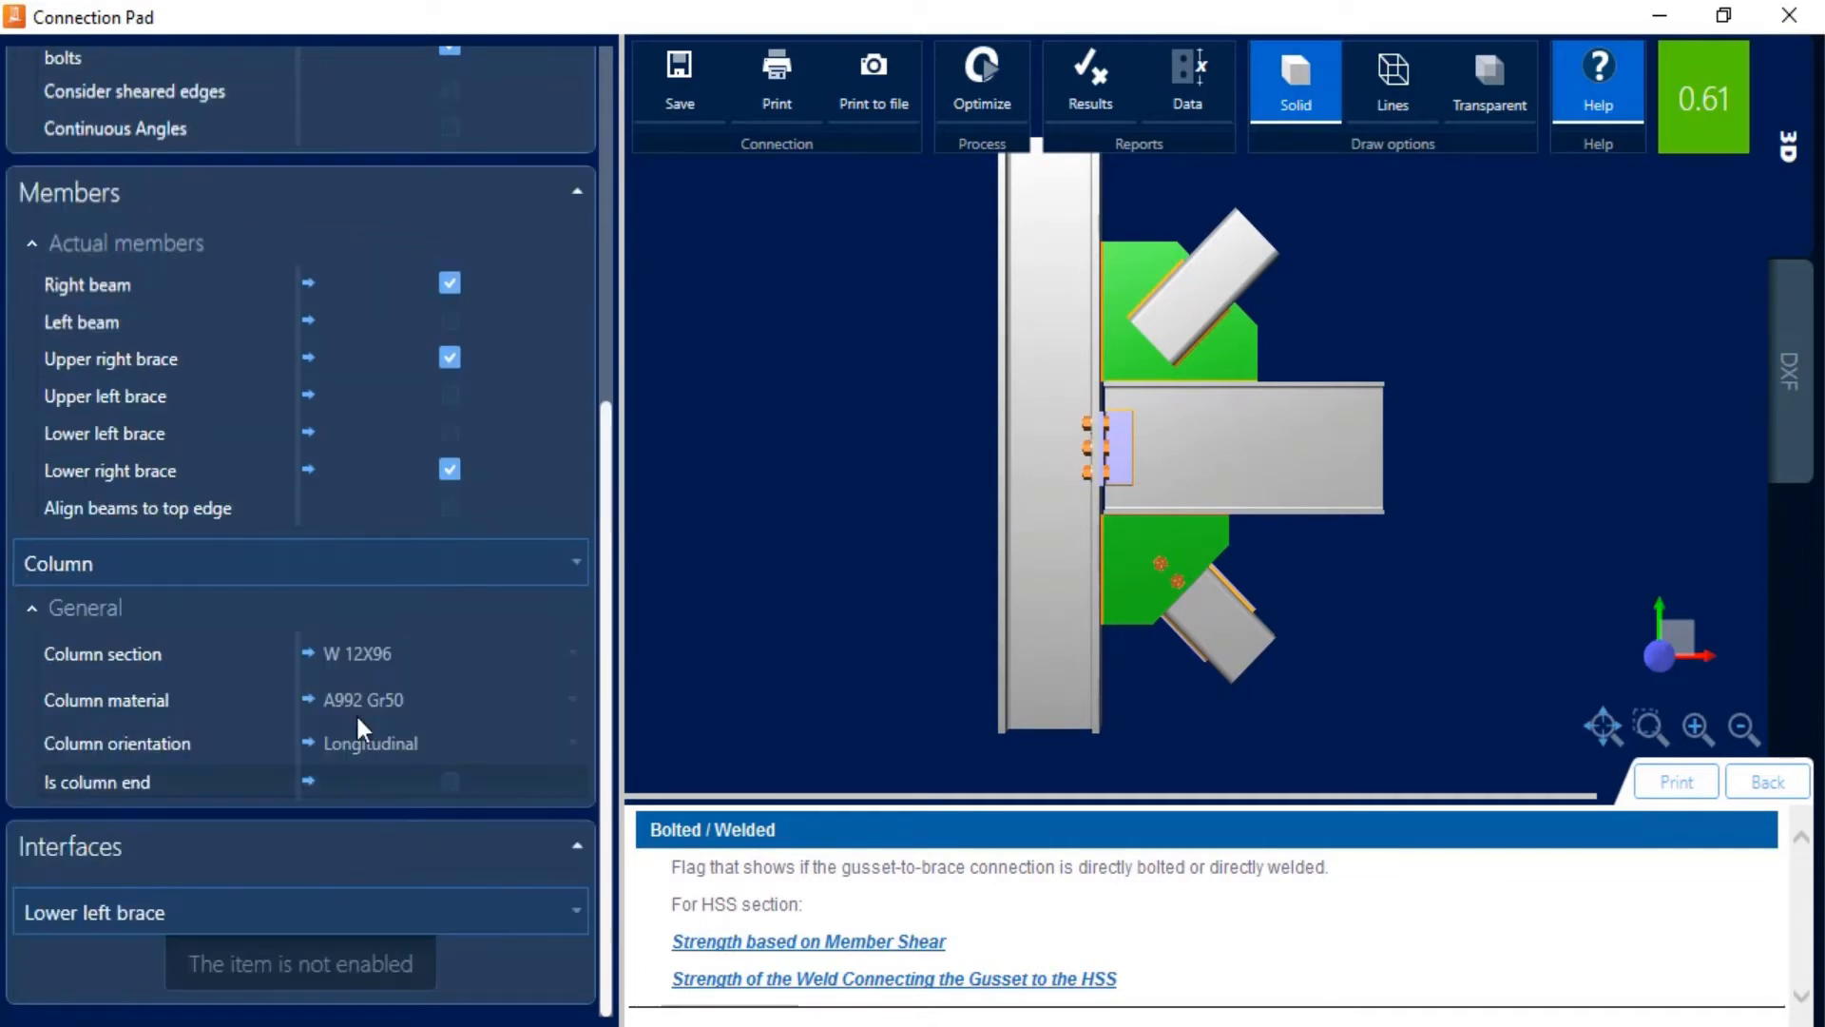
pyautogui.click(345, 910)
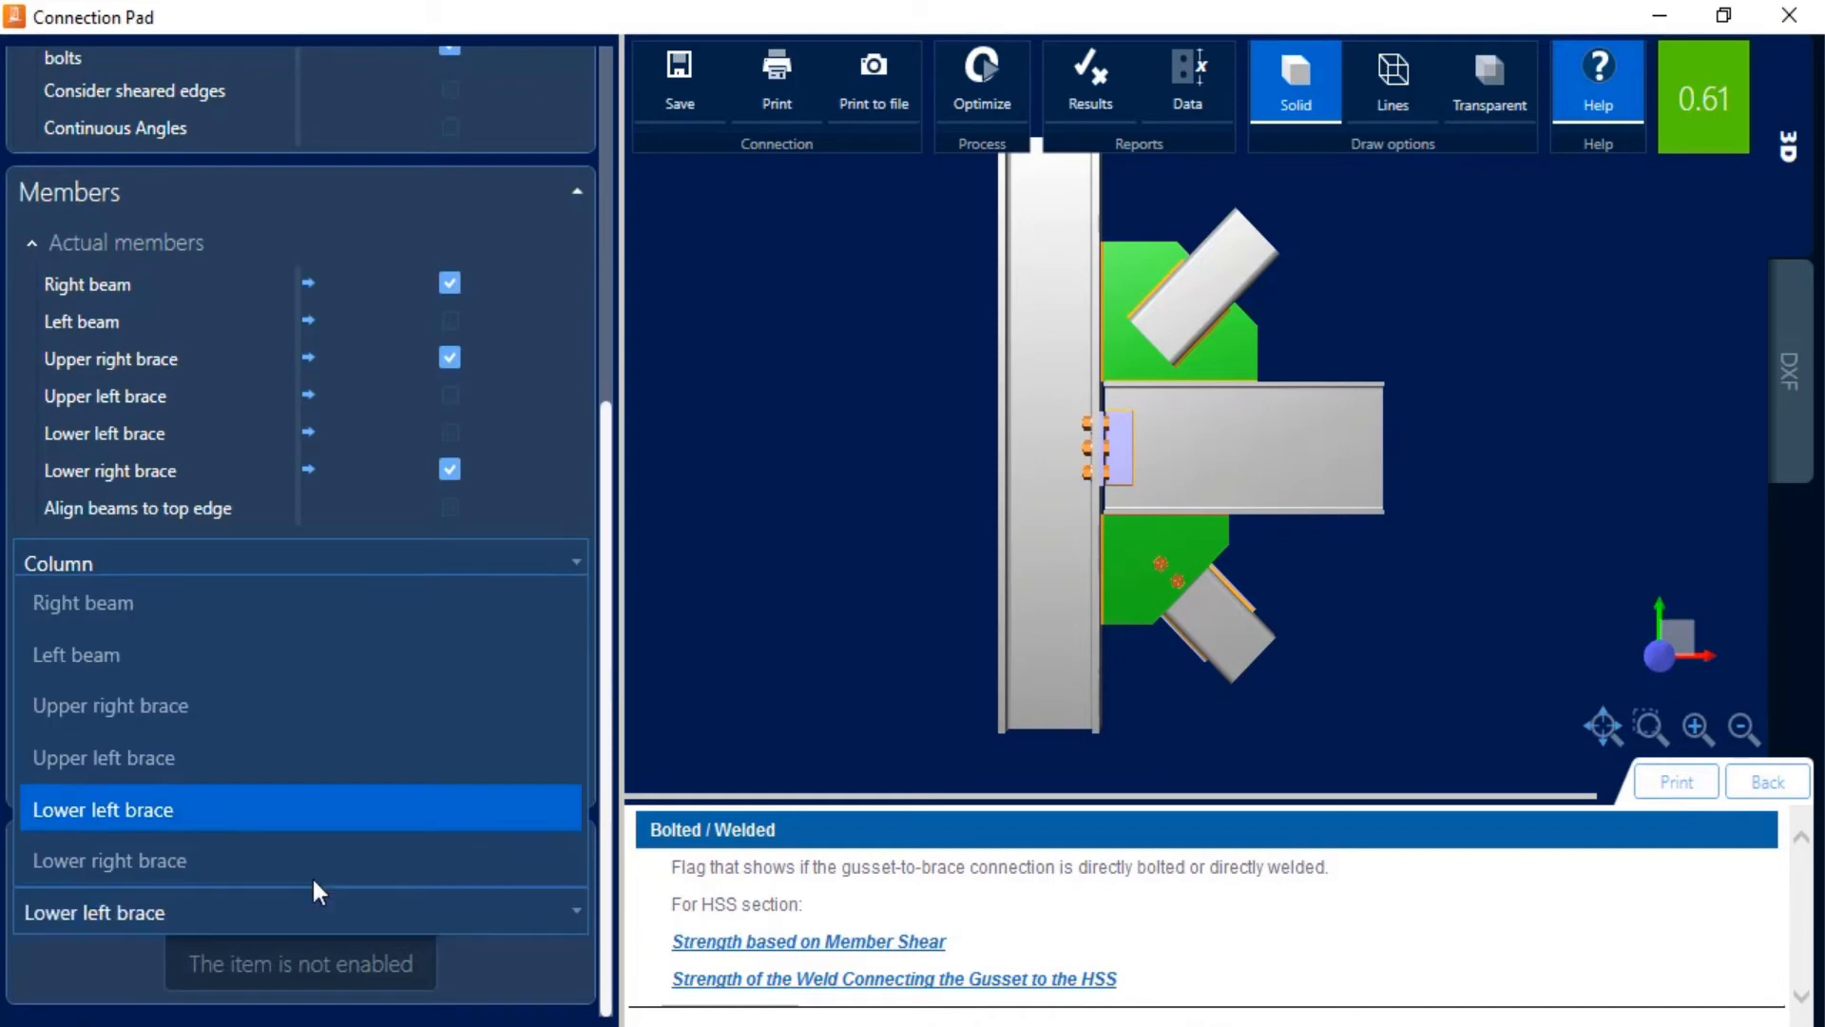
pyautogui.click(326, 864)
pyautogui.scroll(-3, 595, 834)
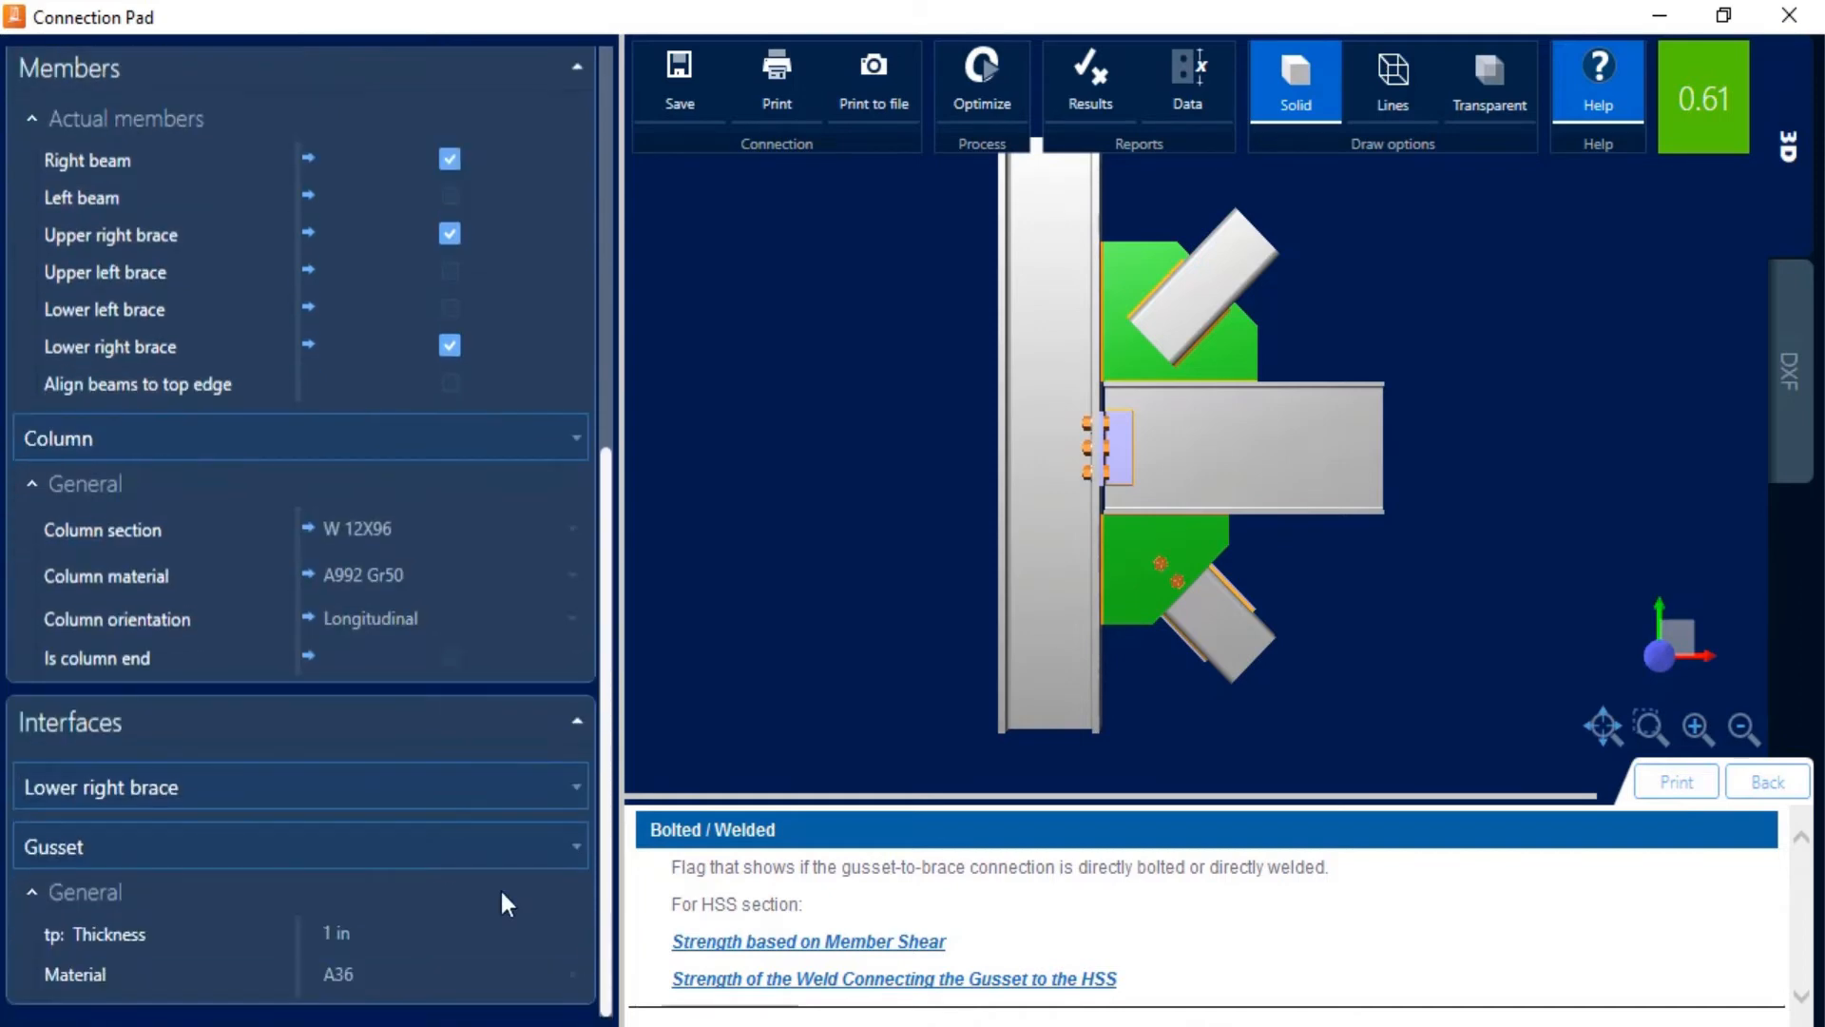
pyautogui.click(418, 843)
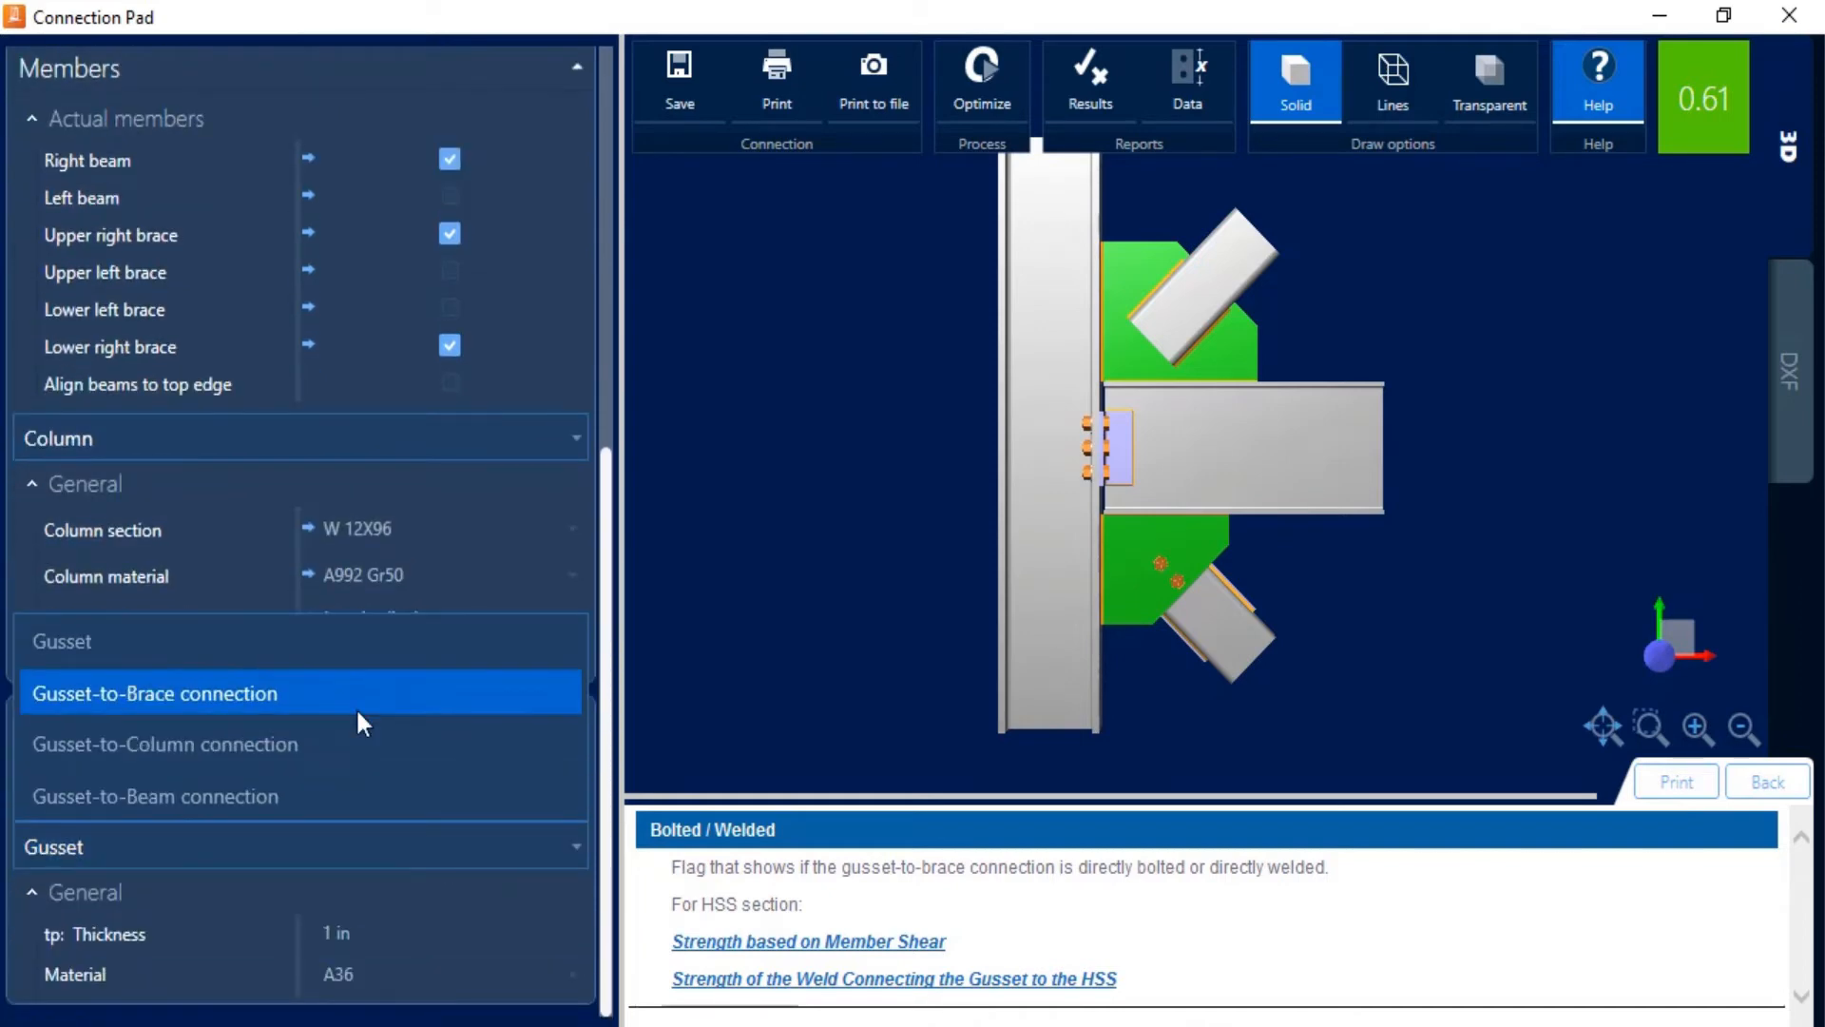
pyautogui.click(396, 711)
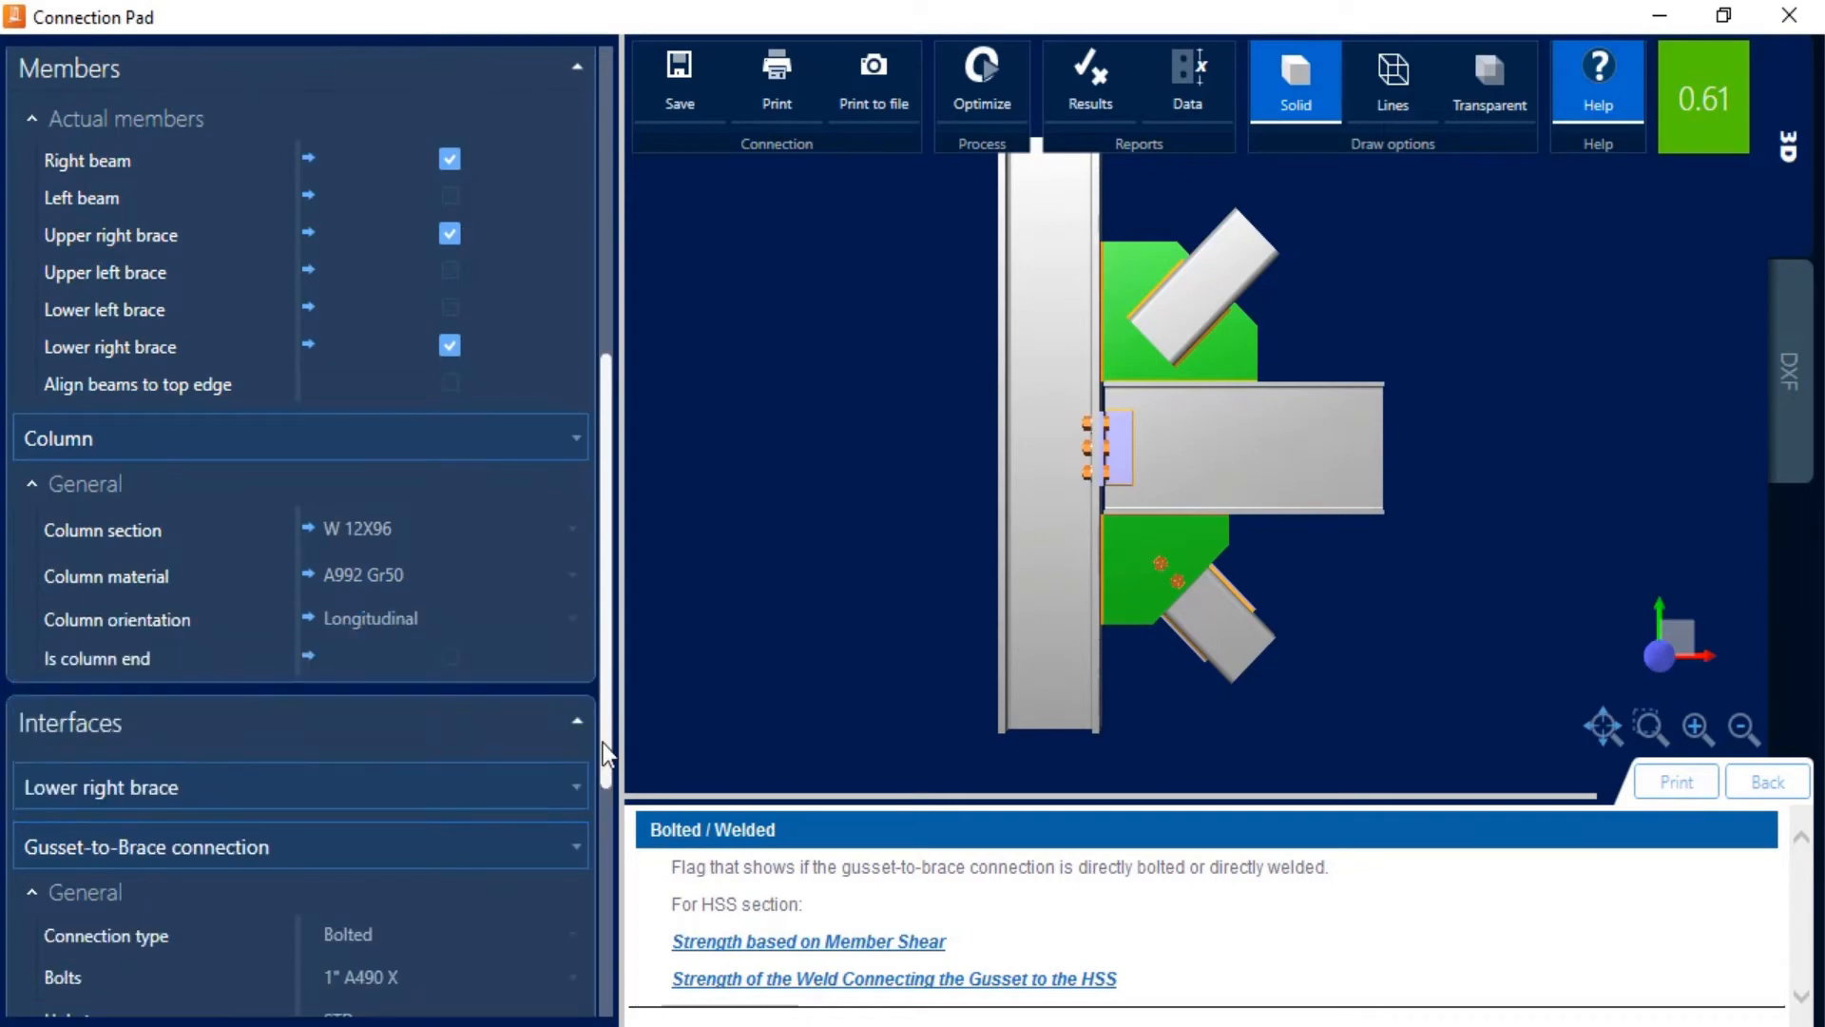
pyautogui.moveTo(608, 744); pyautogui.dragTo(603, 993)
pyautogui.click(384, 431)
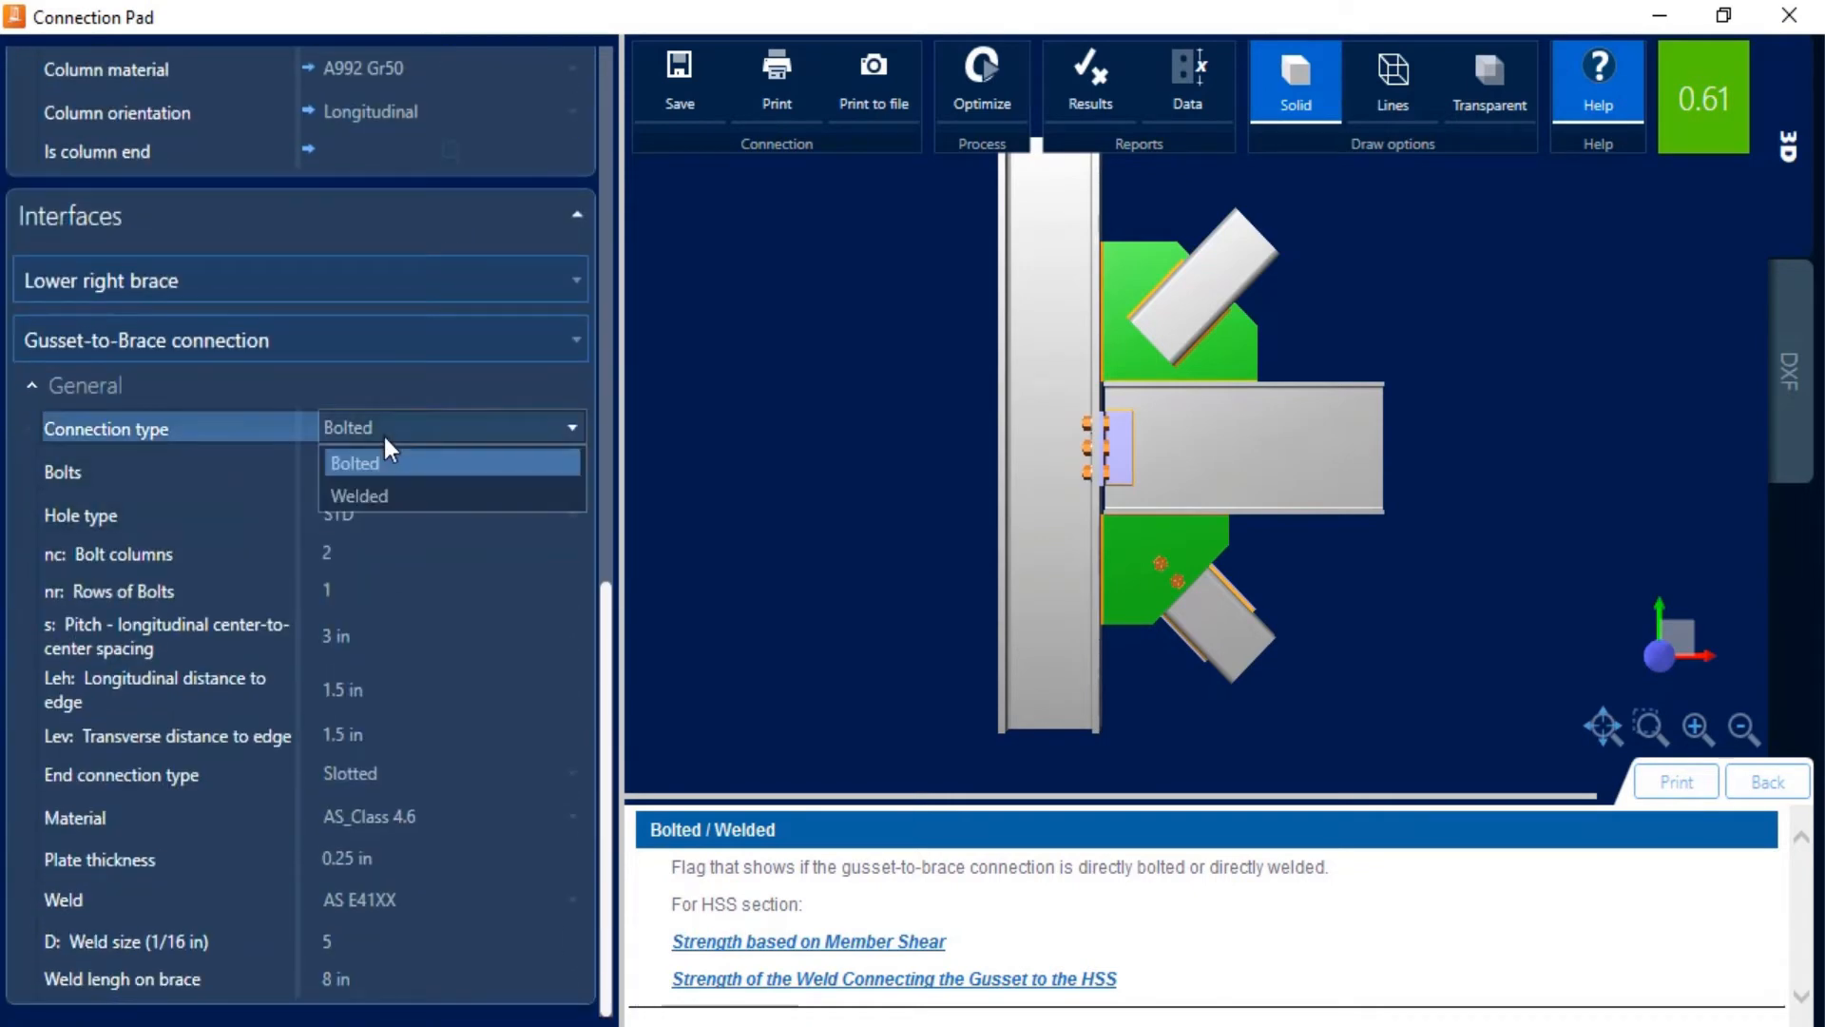
pyautogui.click(375, 495)
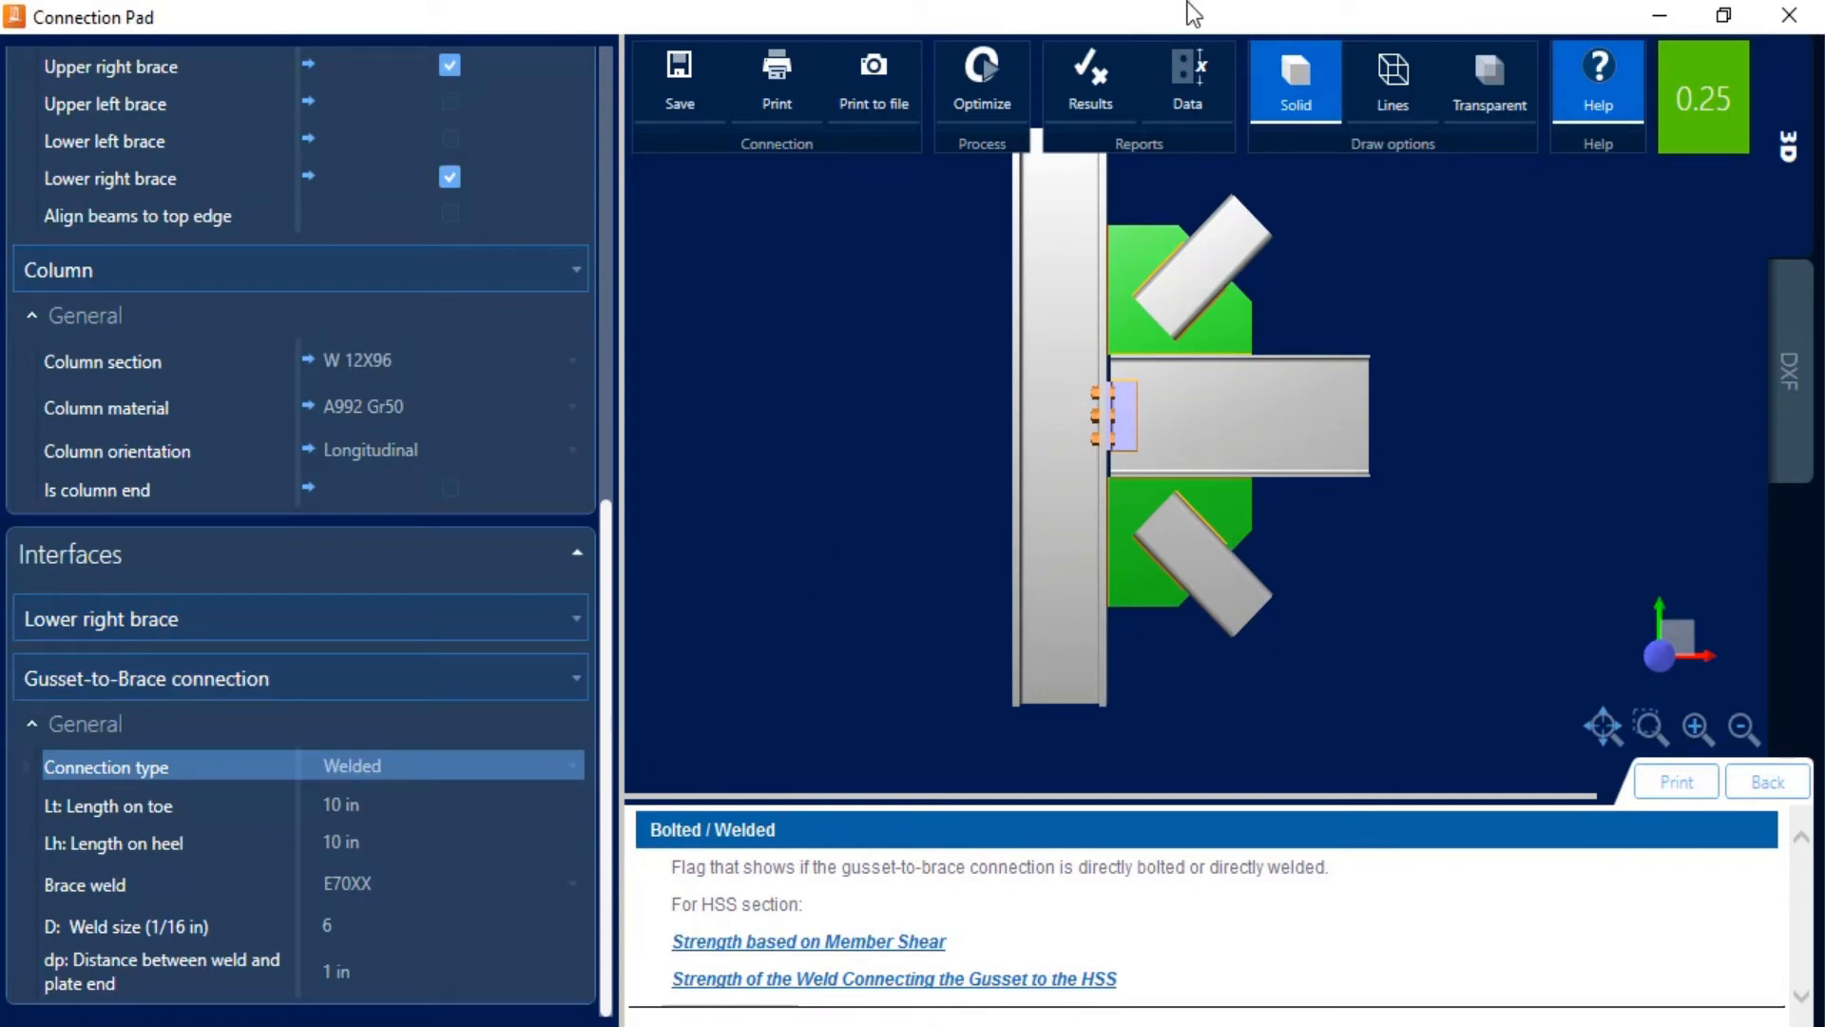
# Review the demands and design checks in joint 1's results report, and close the report and the connection editor.
pyautogui.click(1090, 76)
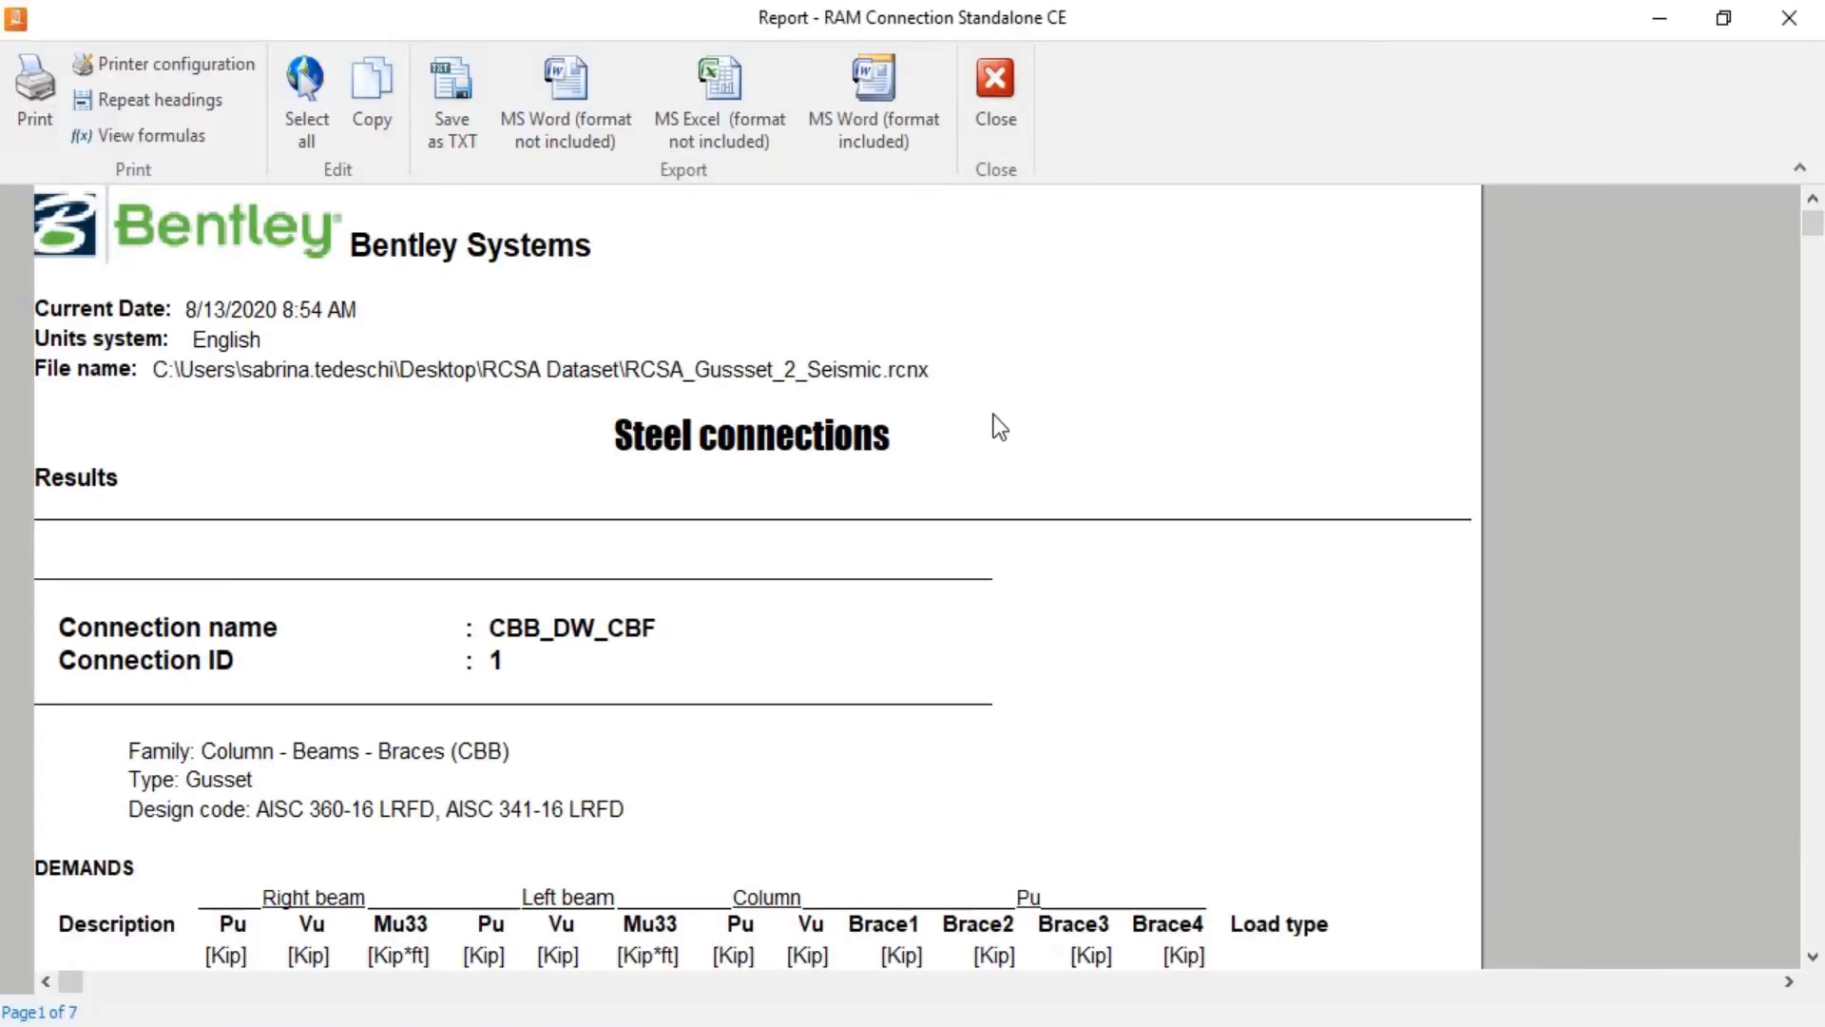
pyautogui.scroll(-3, 1004, 428)
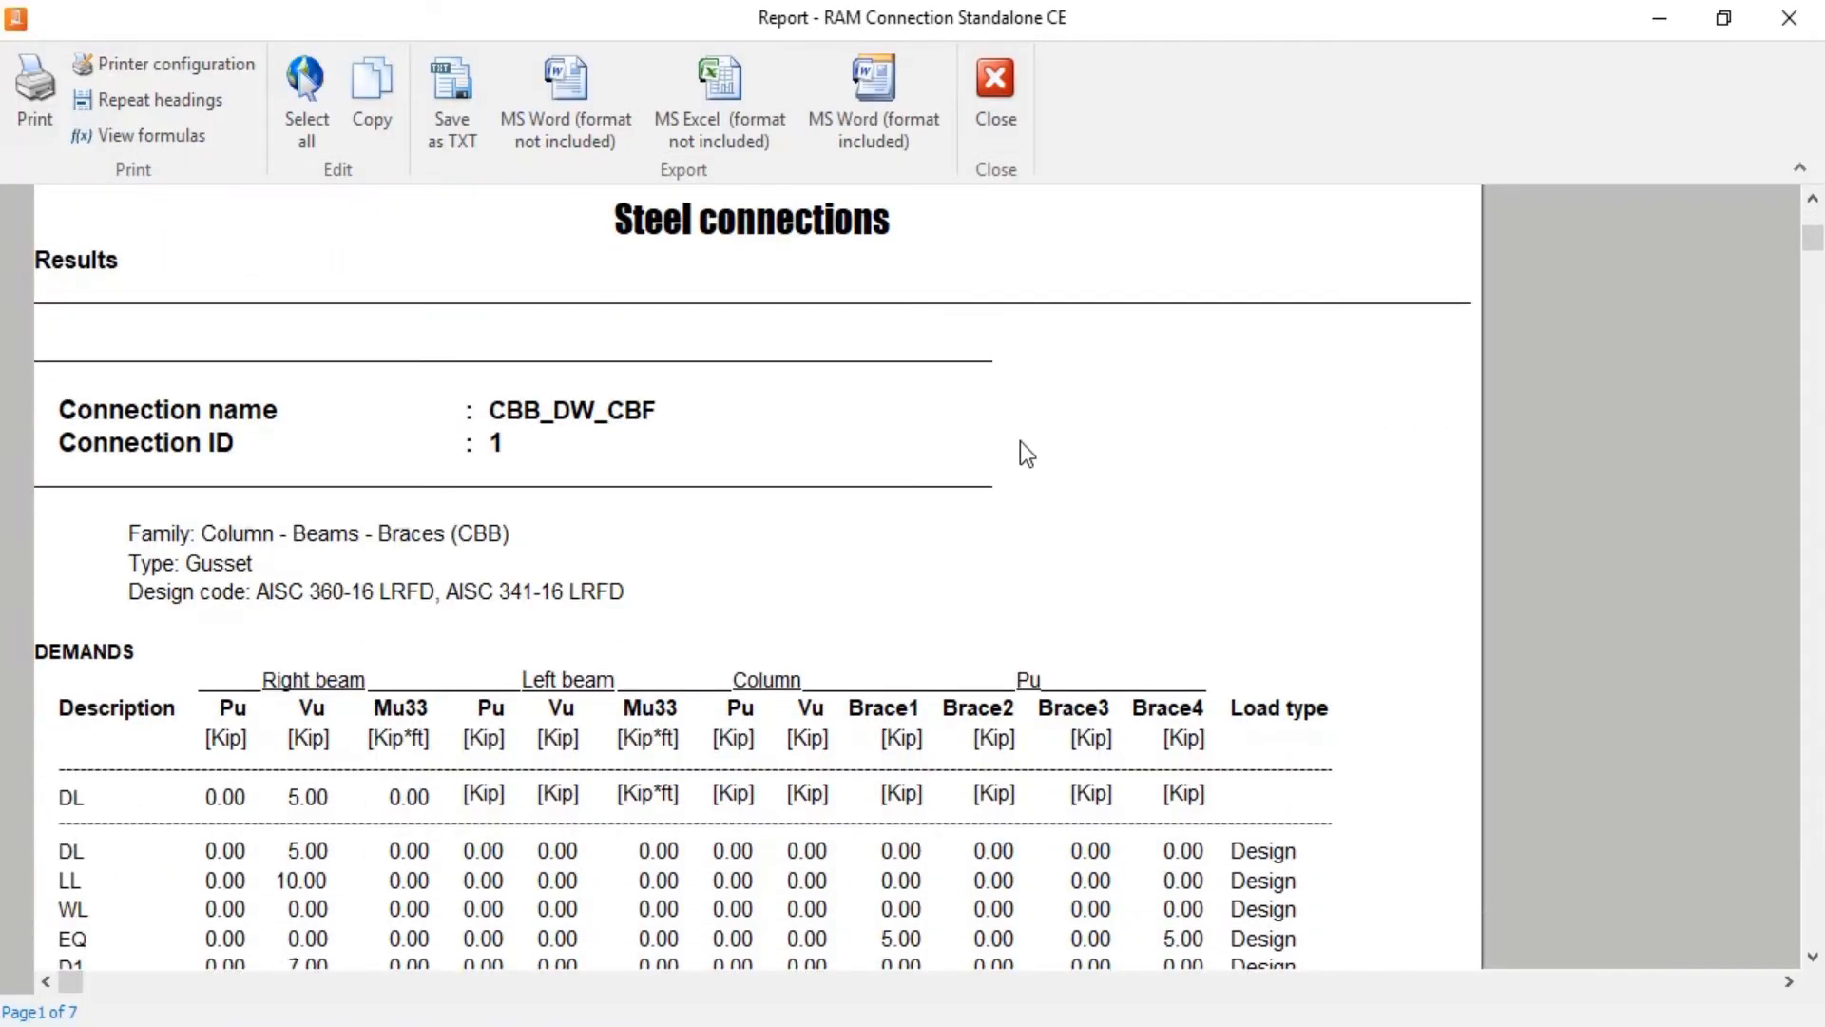
pyautogui.scroll(-3, 1031, 461)
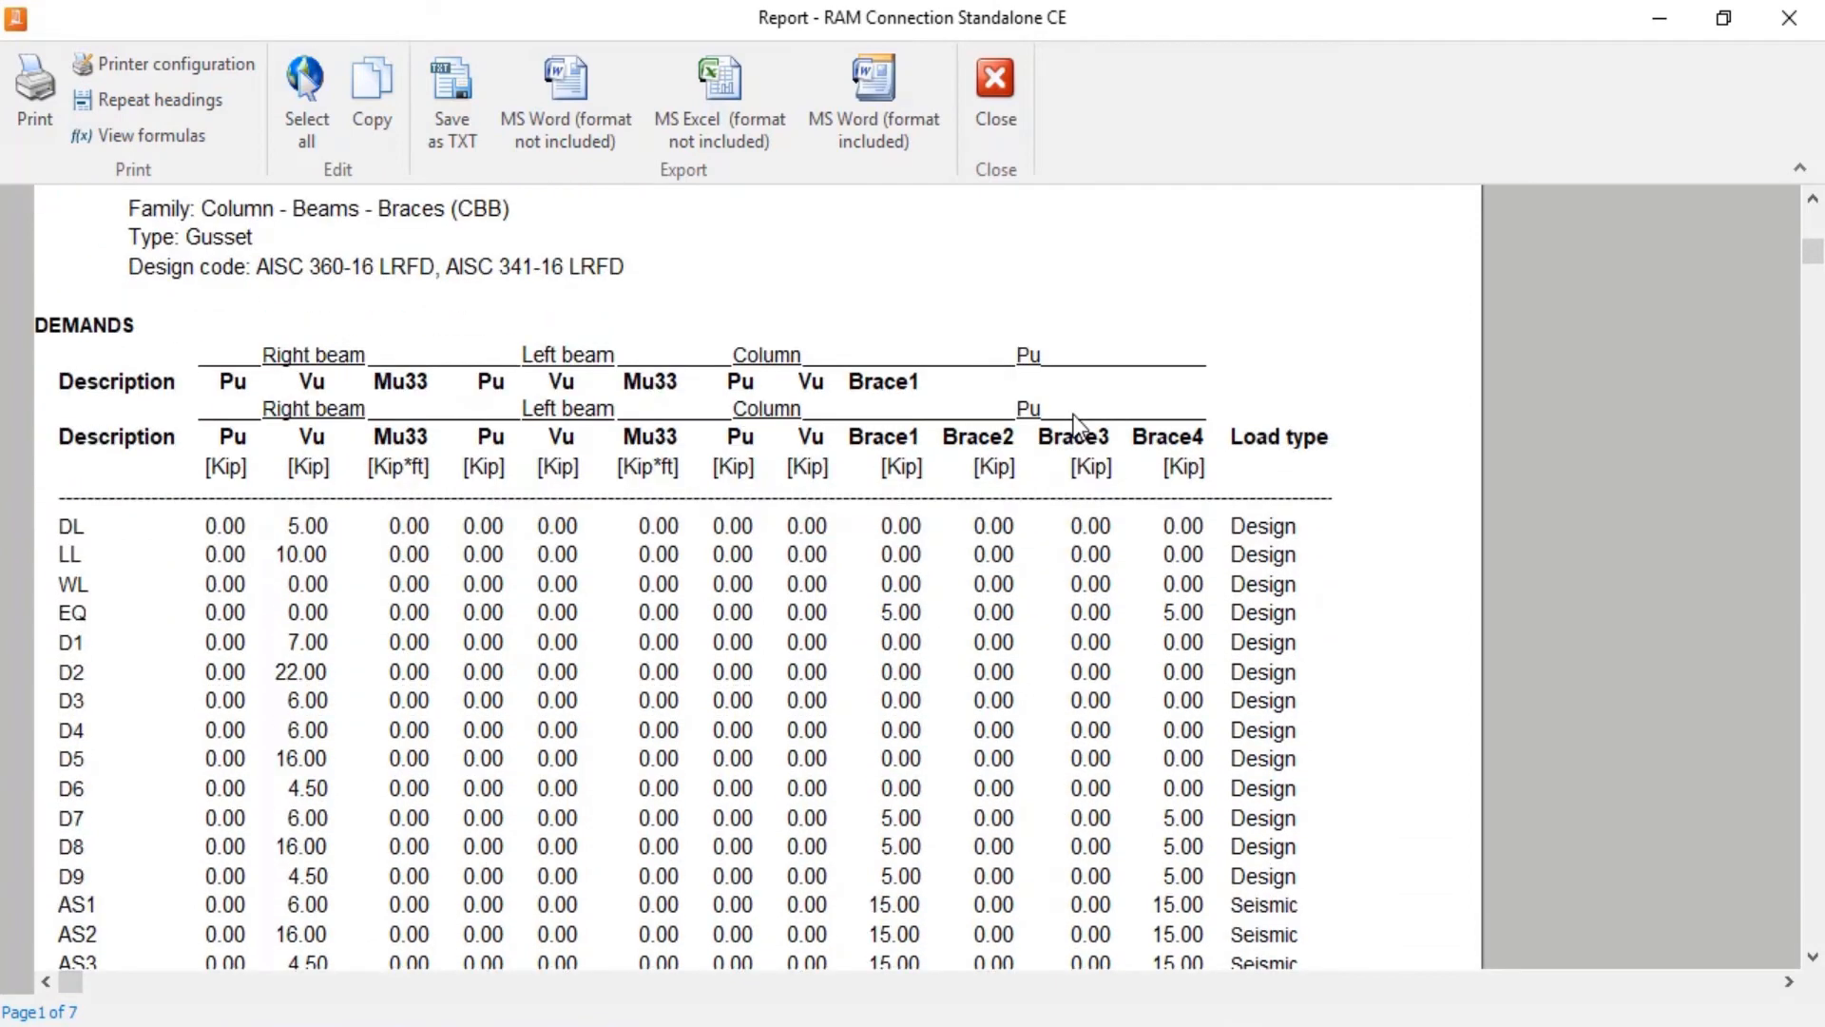
pyautogui.scroll(-4, 1094, 480)
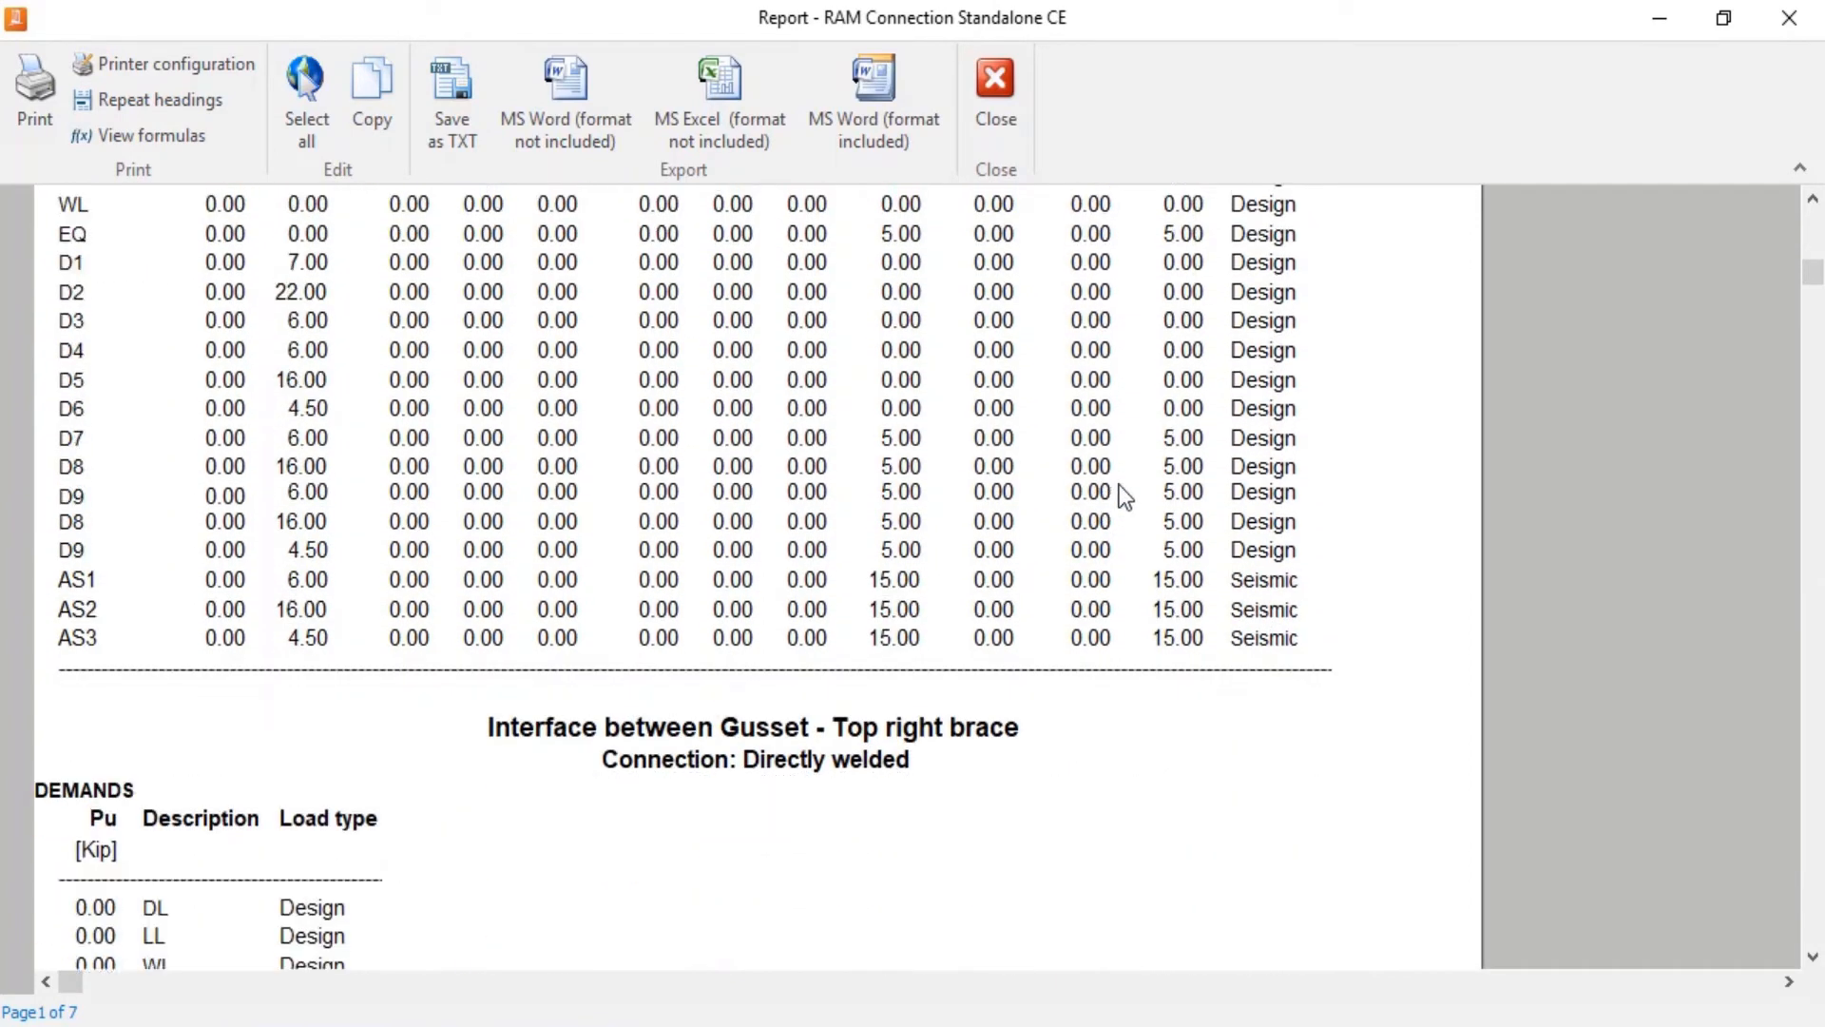
pyautogui.scroll(-2, 1145, 523)
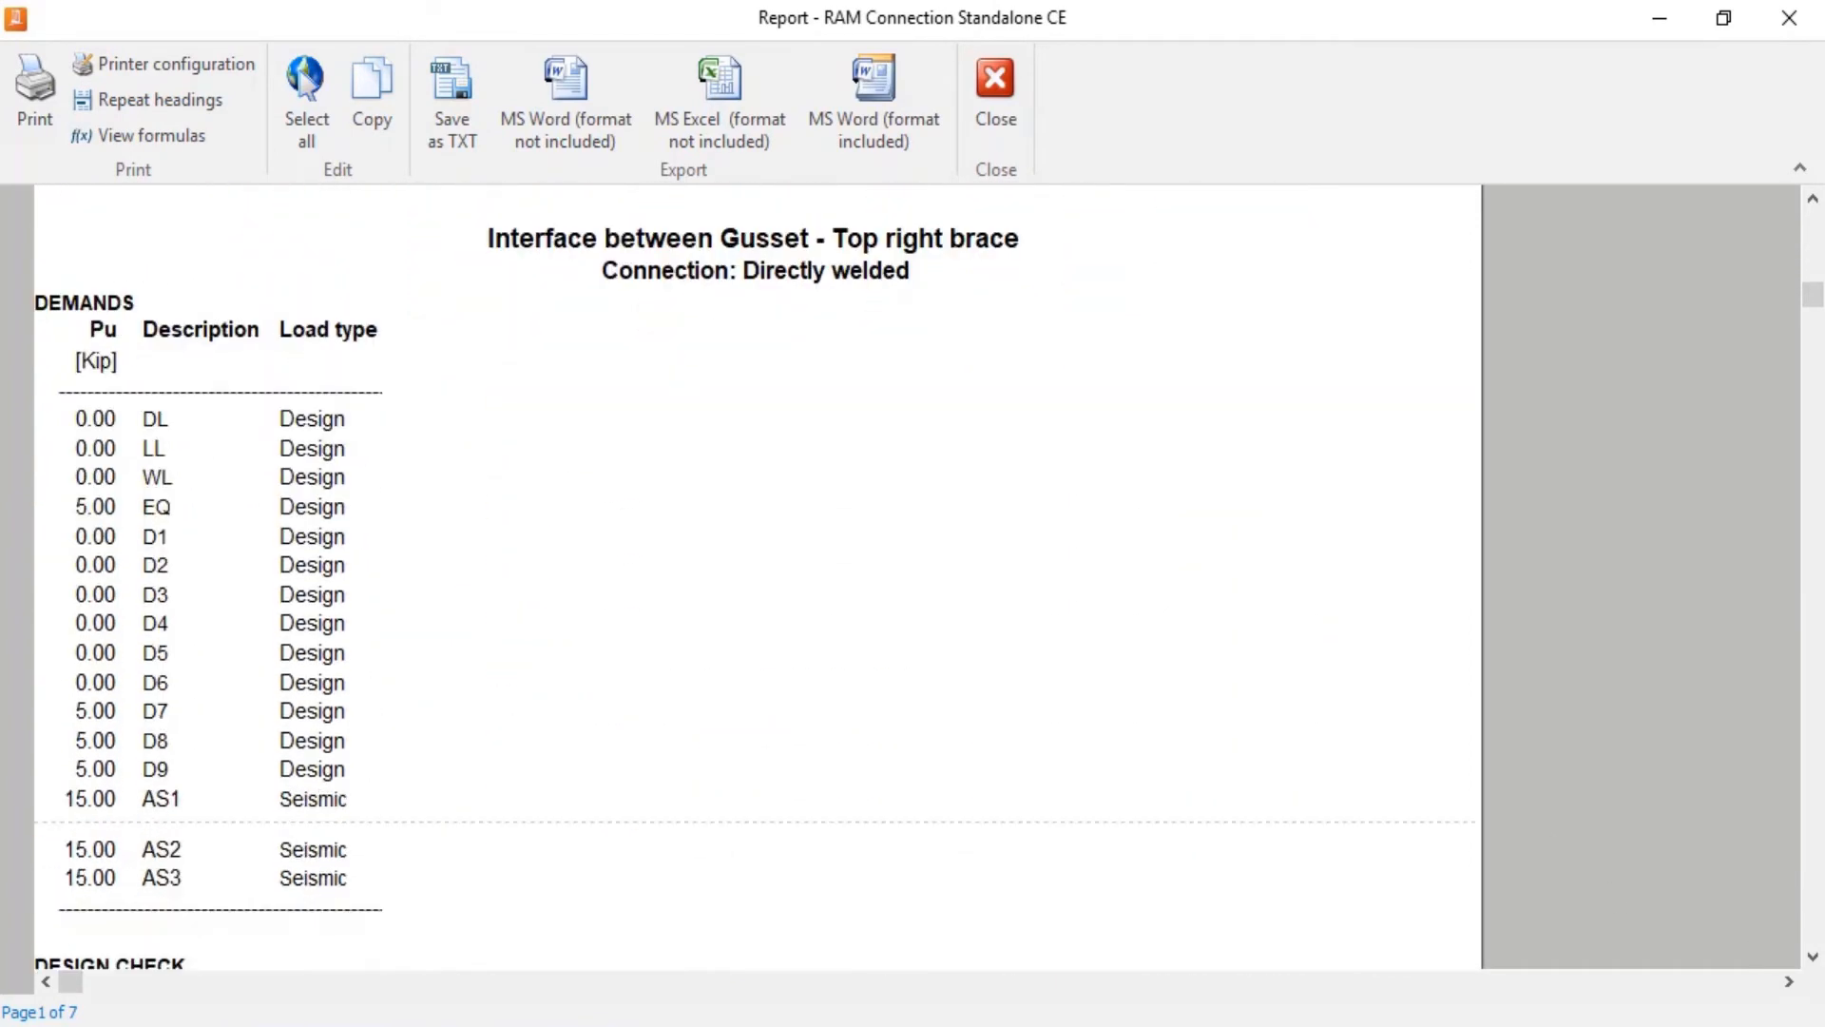
pyautogui.click(1813, 956)
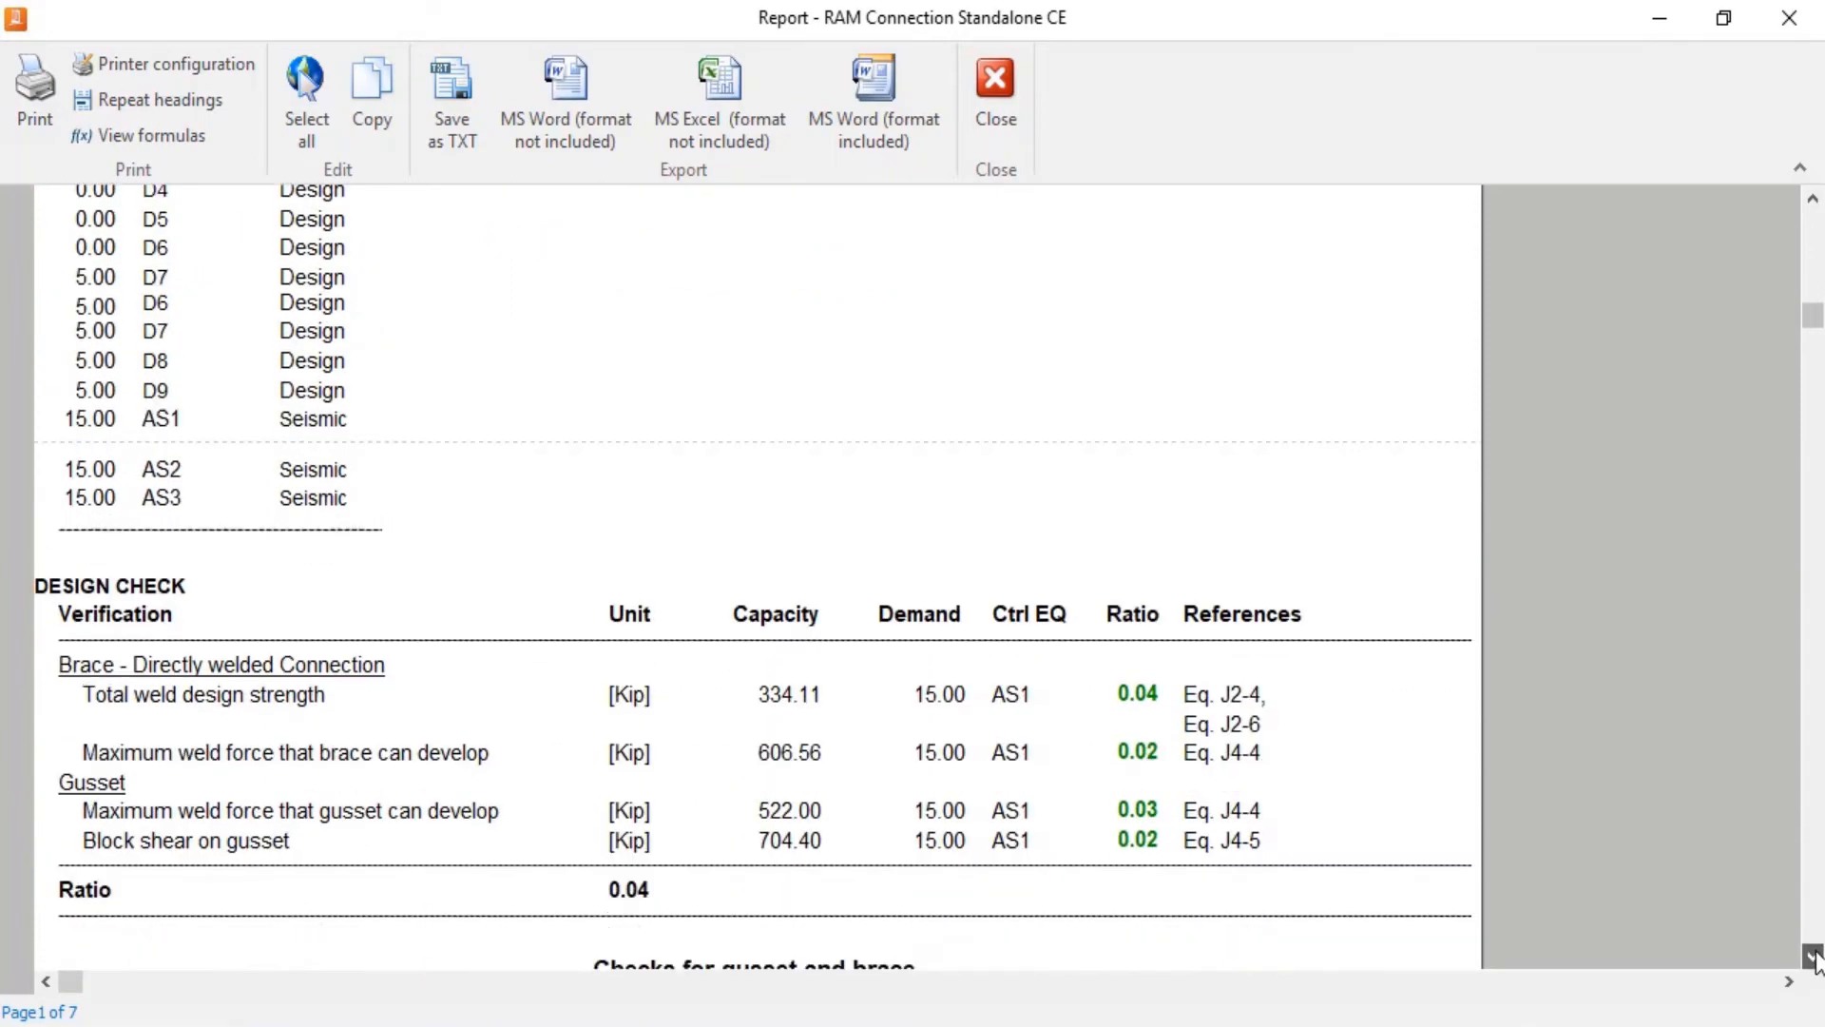
pyautogui.click(1813, 956)
pyautogui.click(1813, 956)
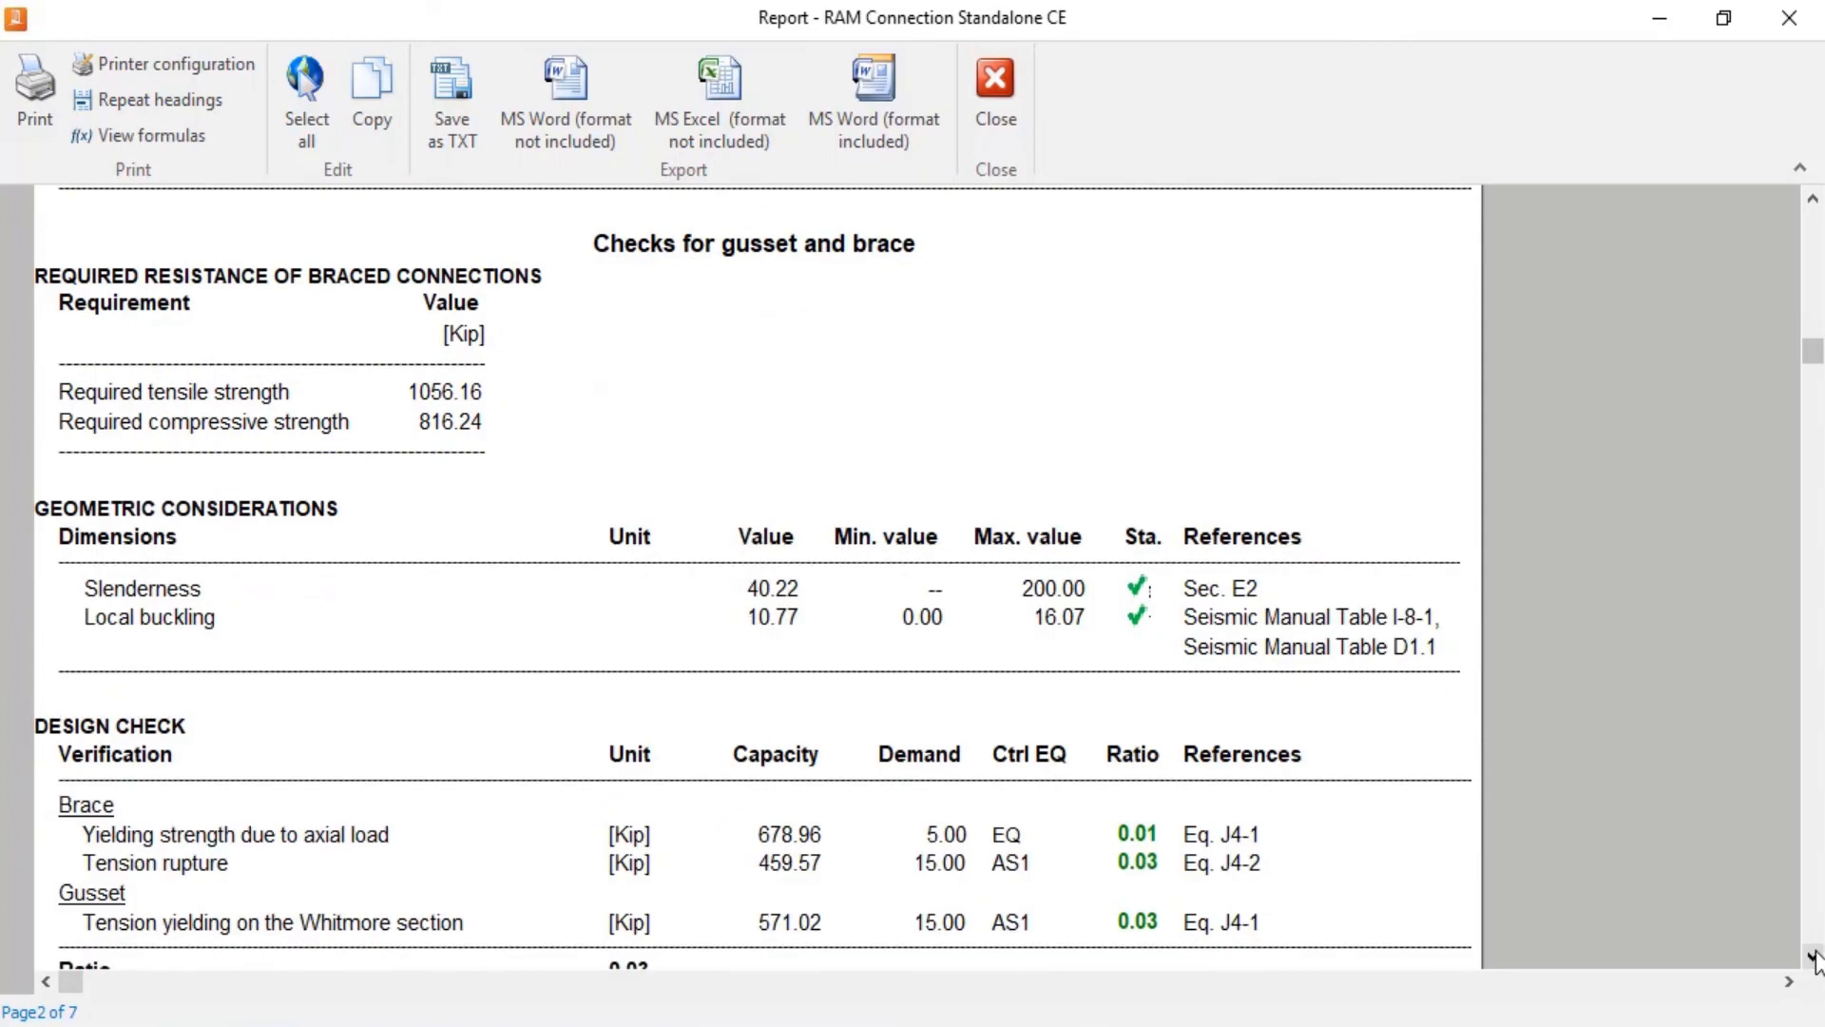
pyautogui.click(1812, 954)
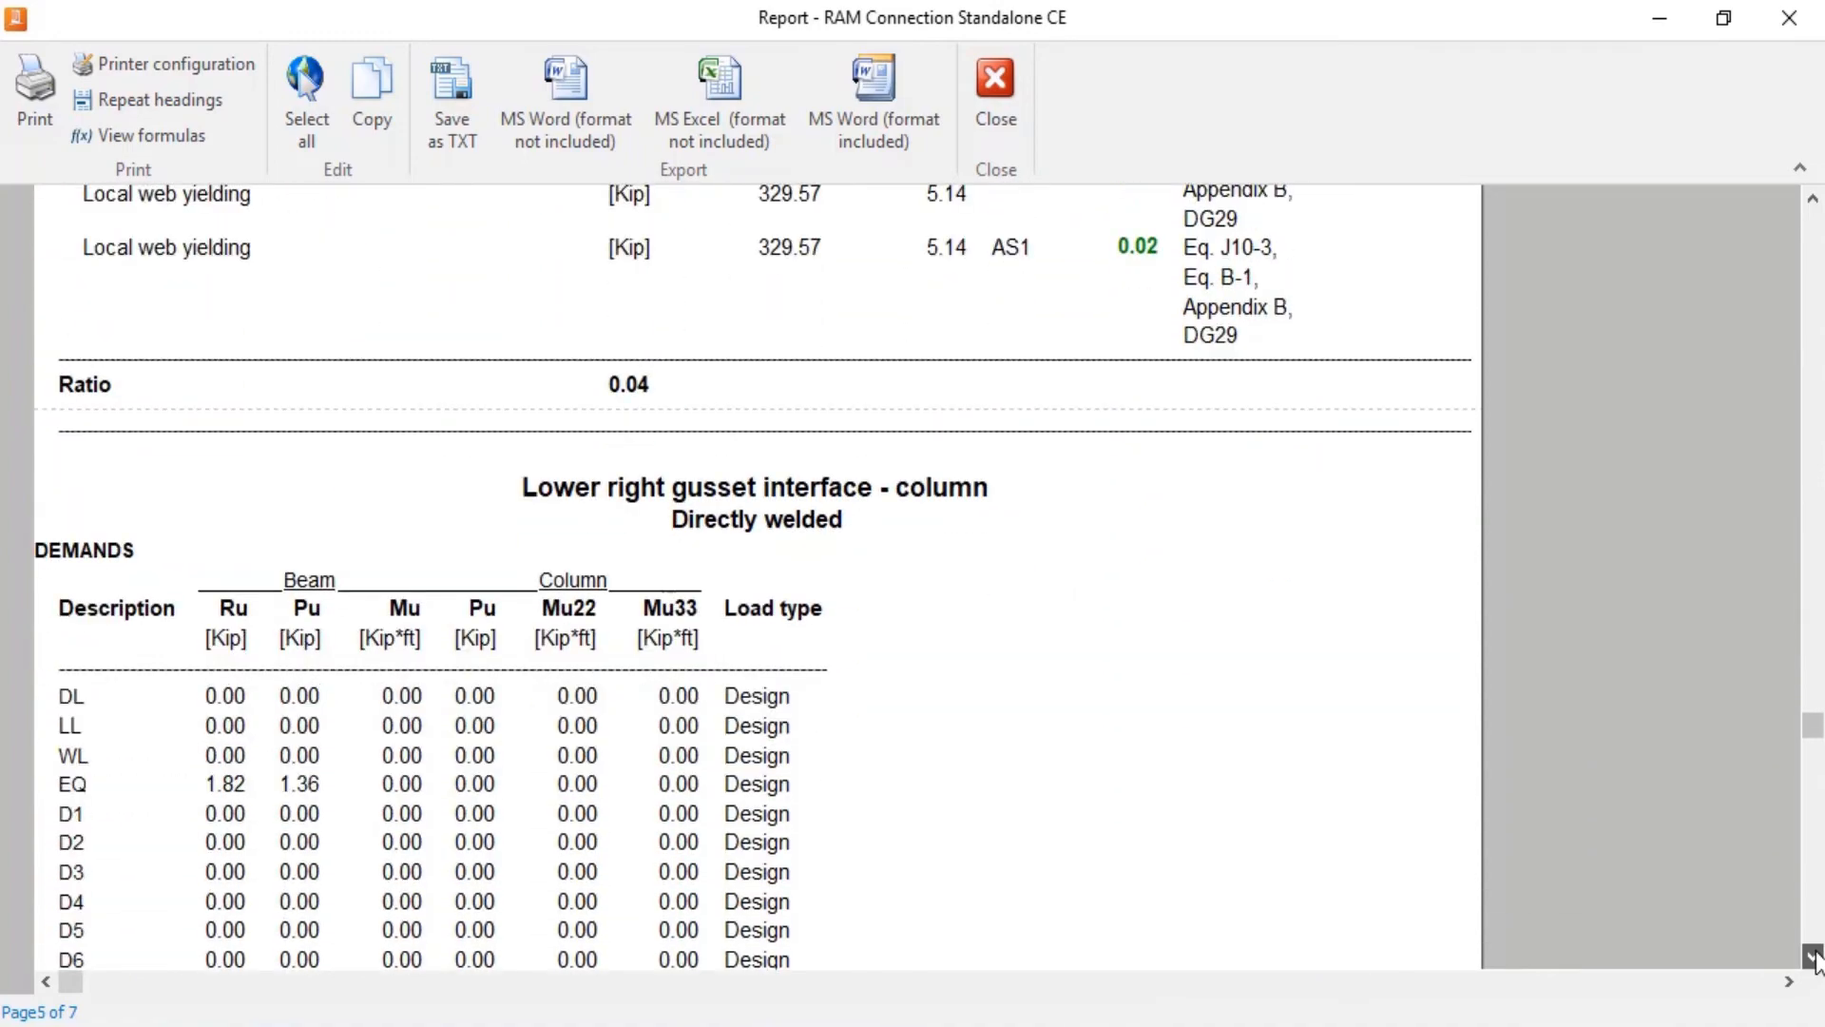
pyautogui.click(983, 84)
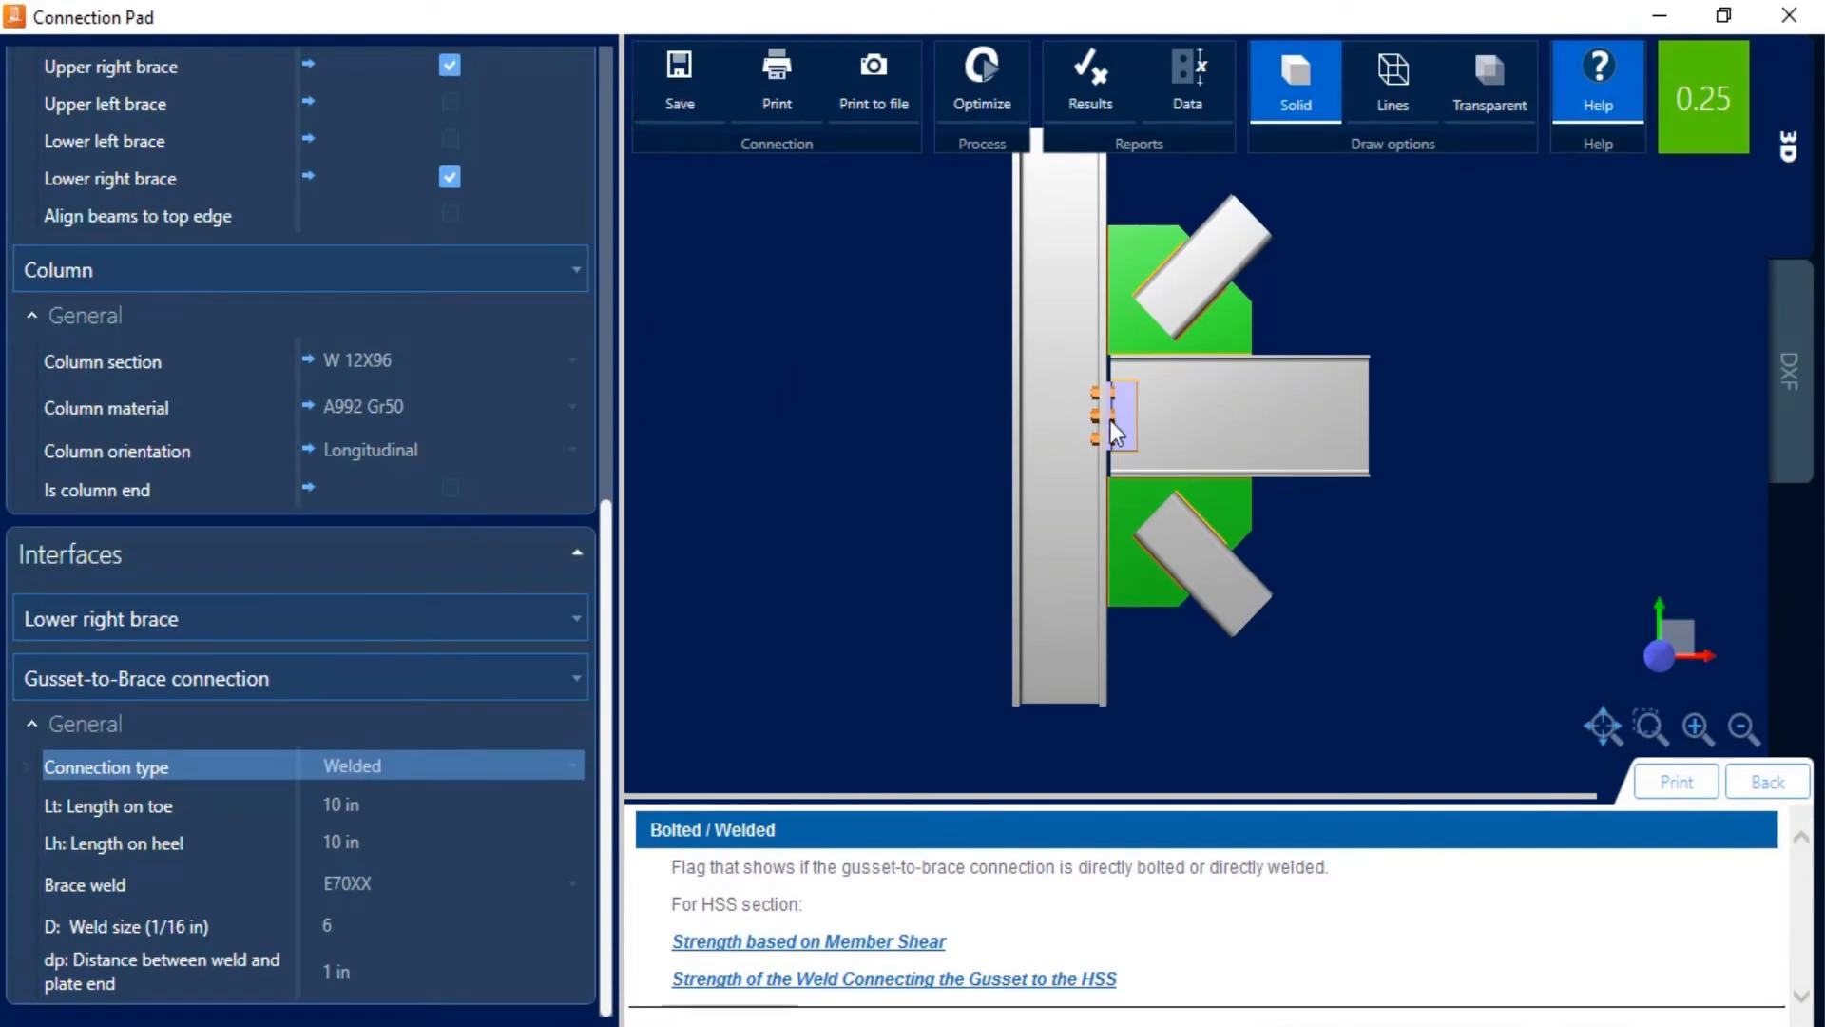
pyautogui.click(1791, 16)
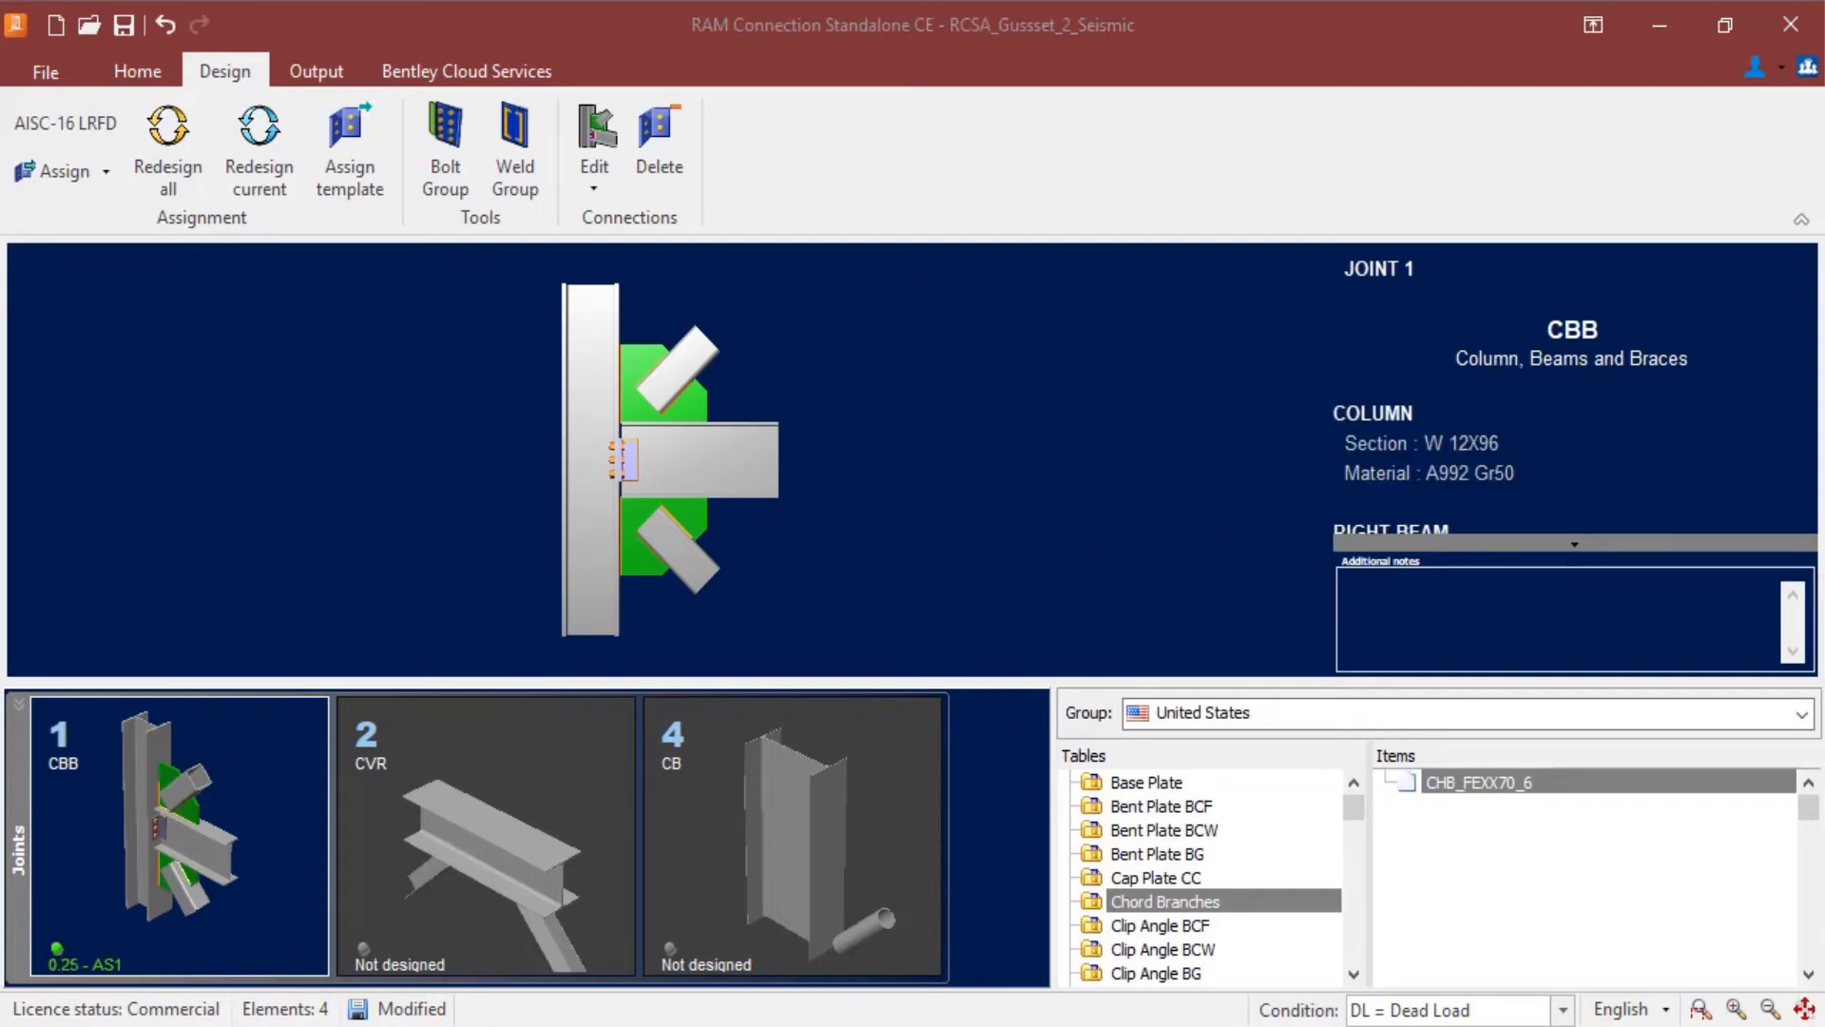
# Open the chevron brace joint 2 for editing and check its braced frame system options, keeping SCBF.
pyautogui.click(538, 853)
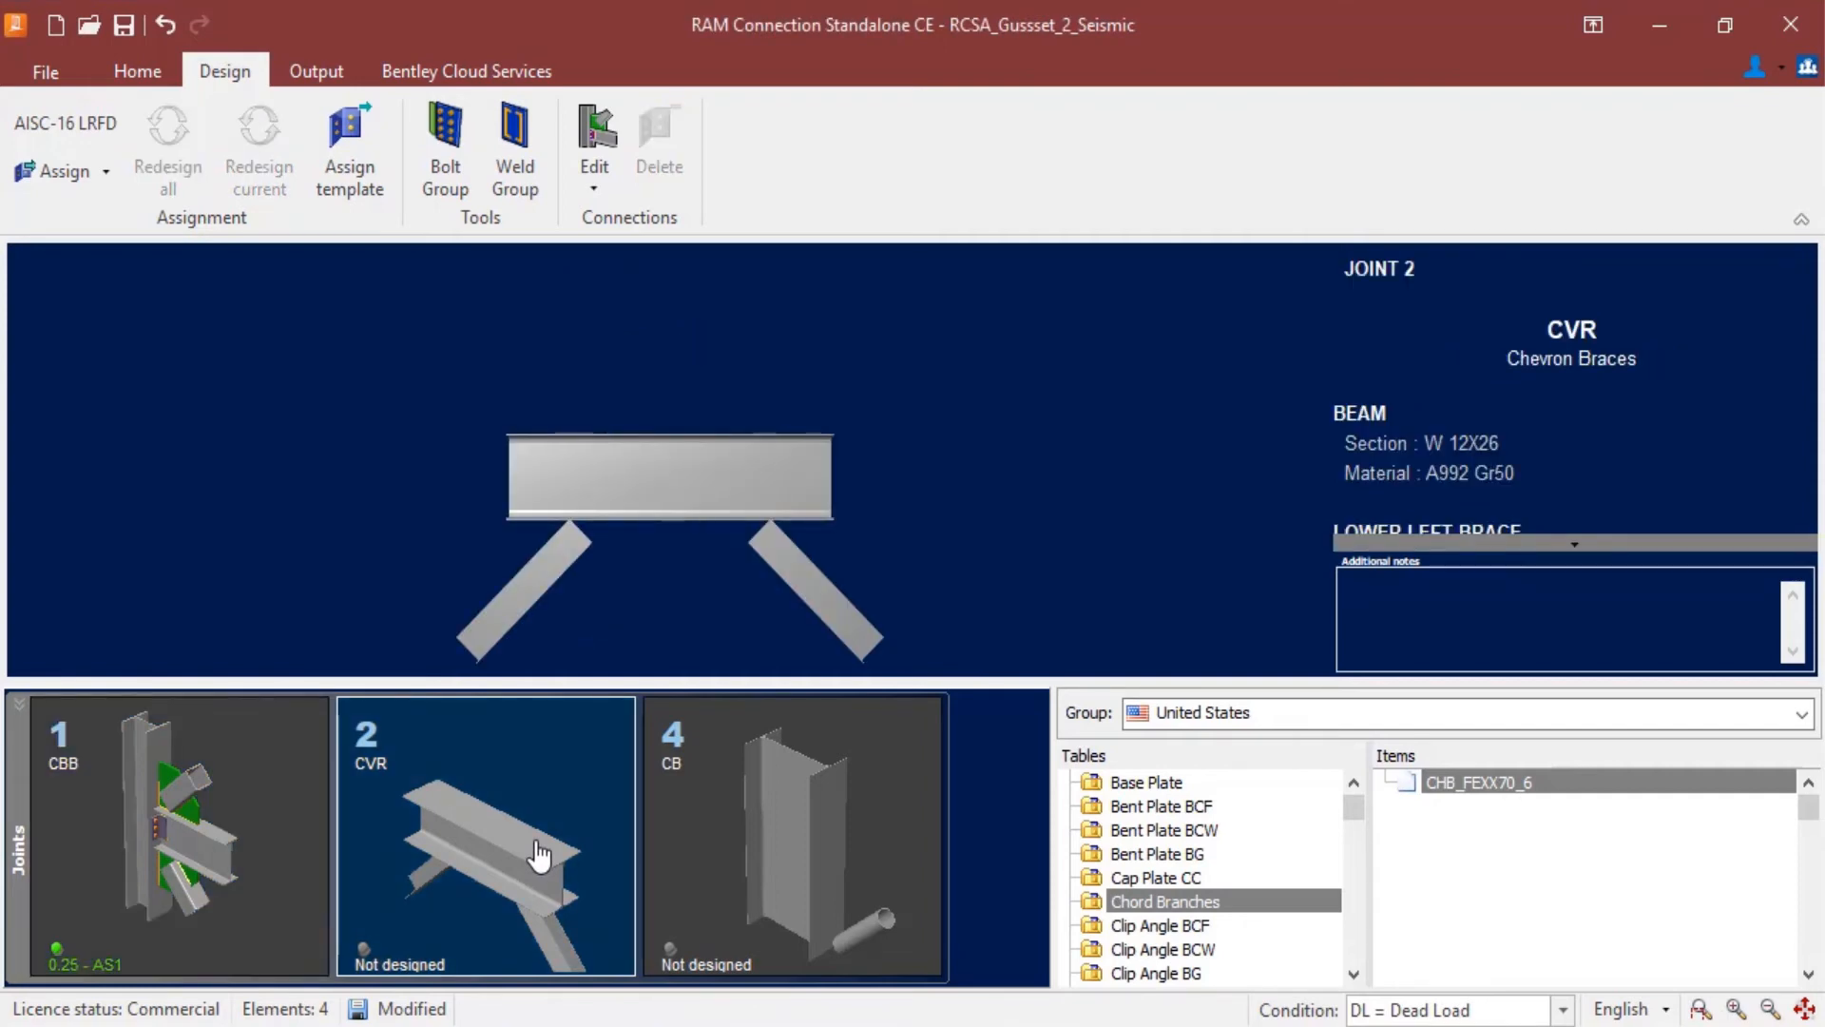
pyautogui.click(139, 76)
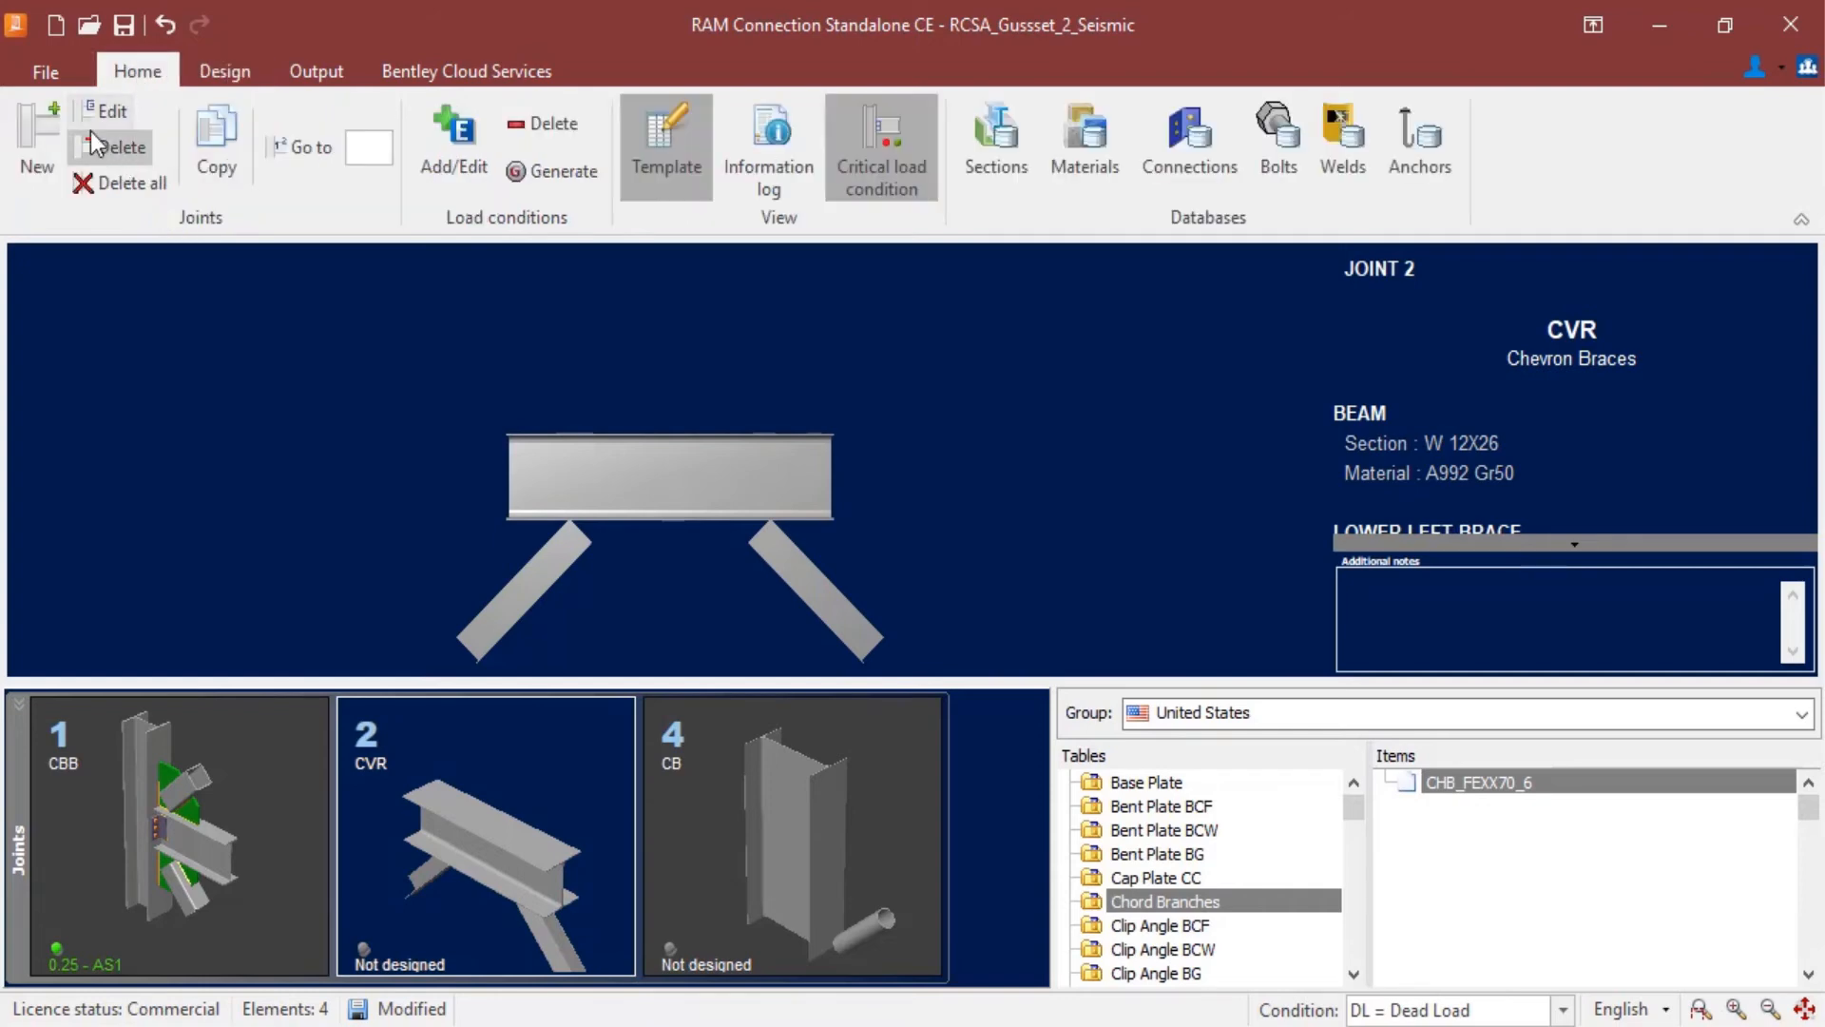
pyautogui.click(103, 112)
pyautogui.click(750, 230)
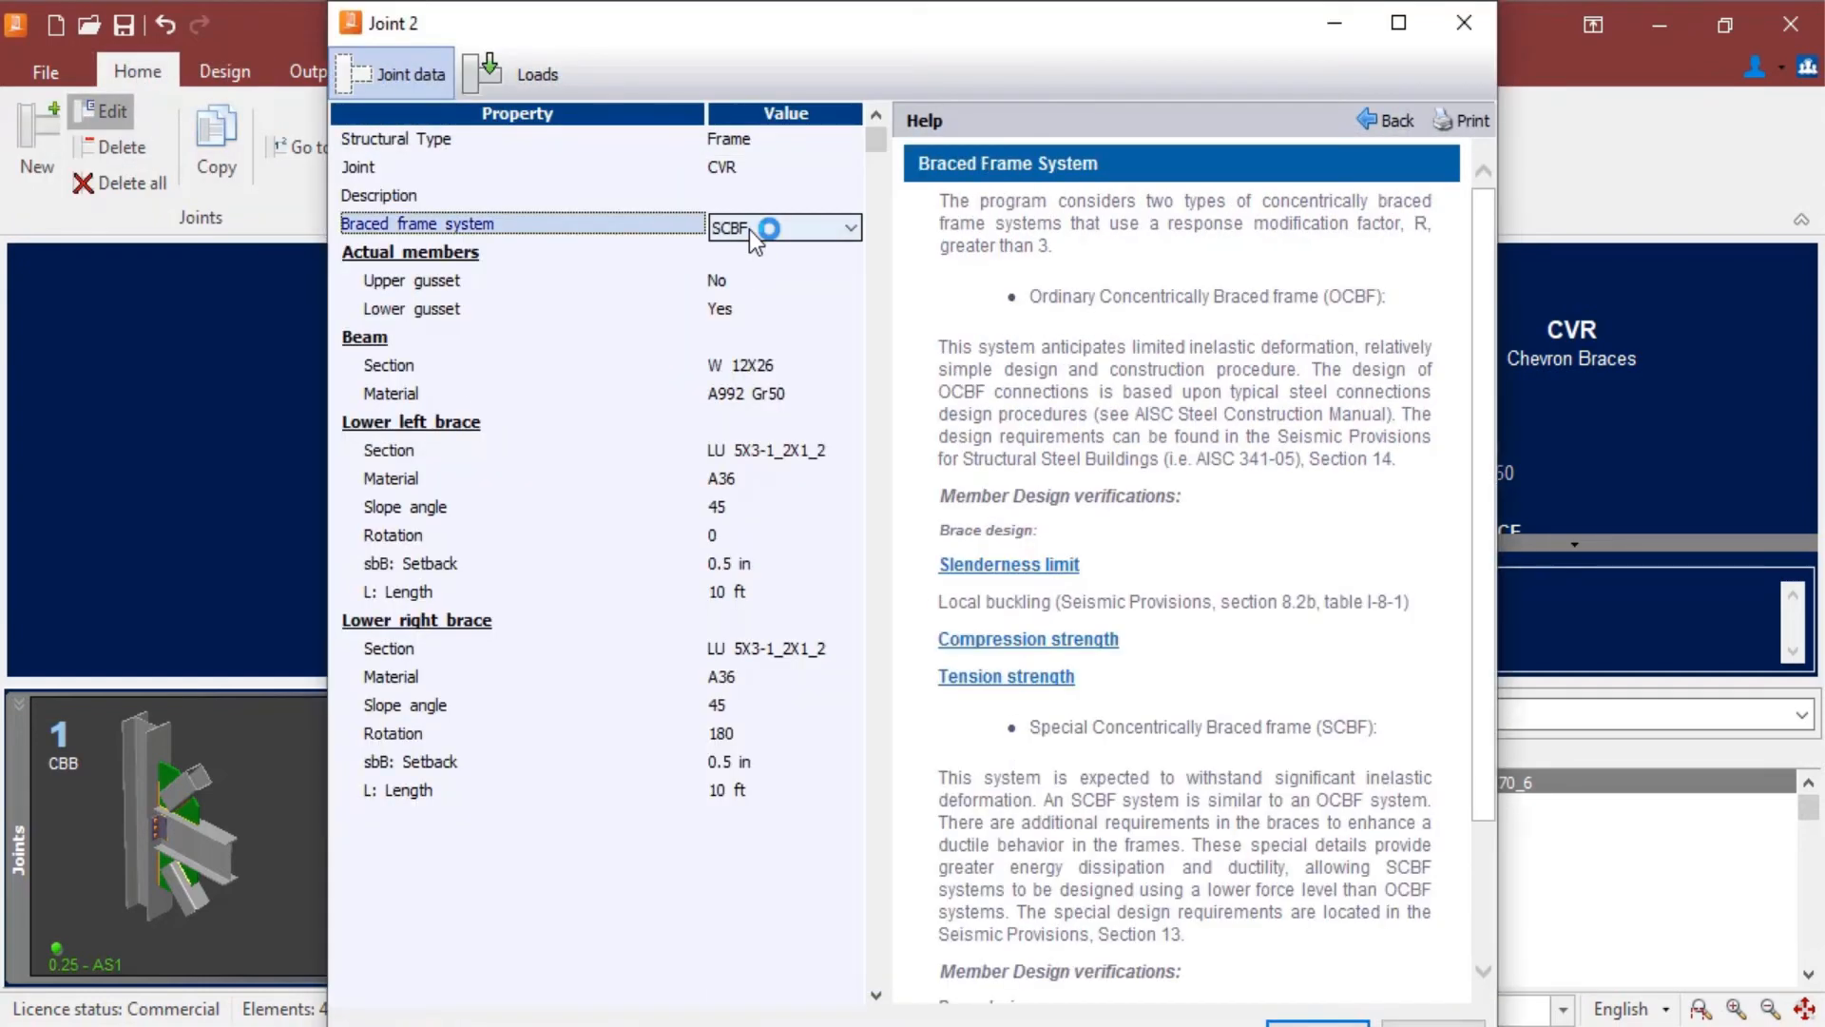
pyautogui.click(749, 230)
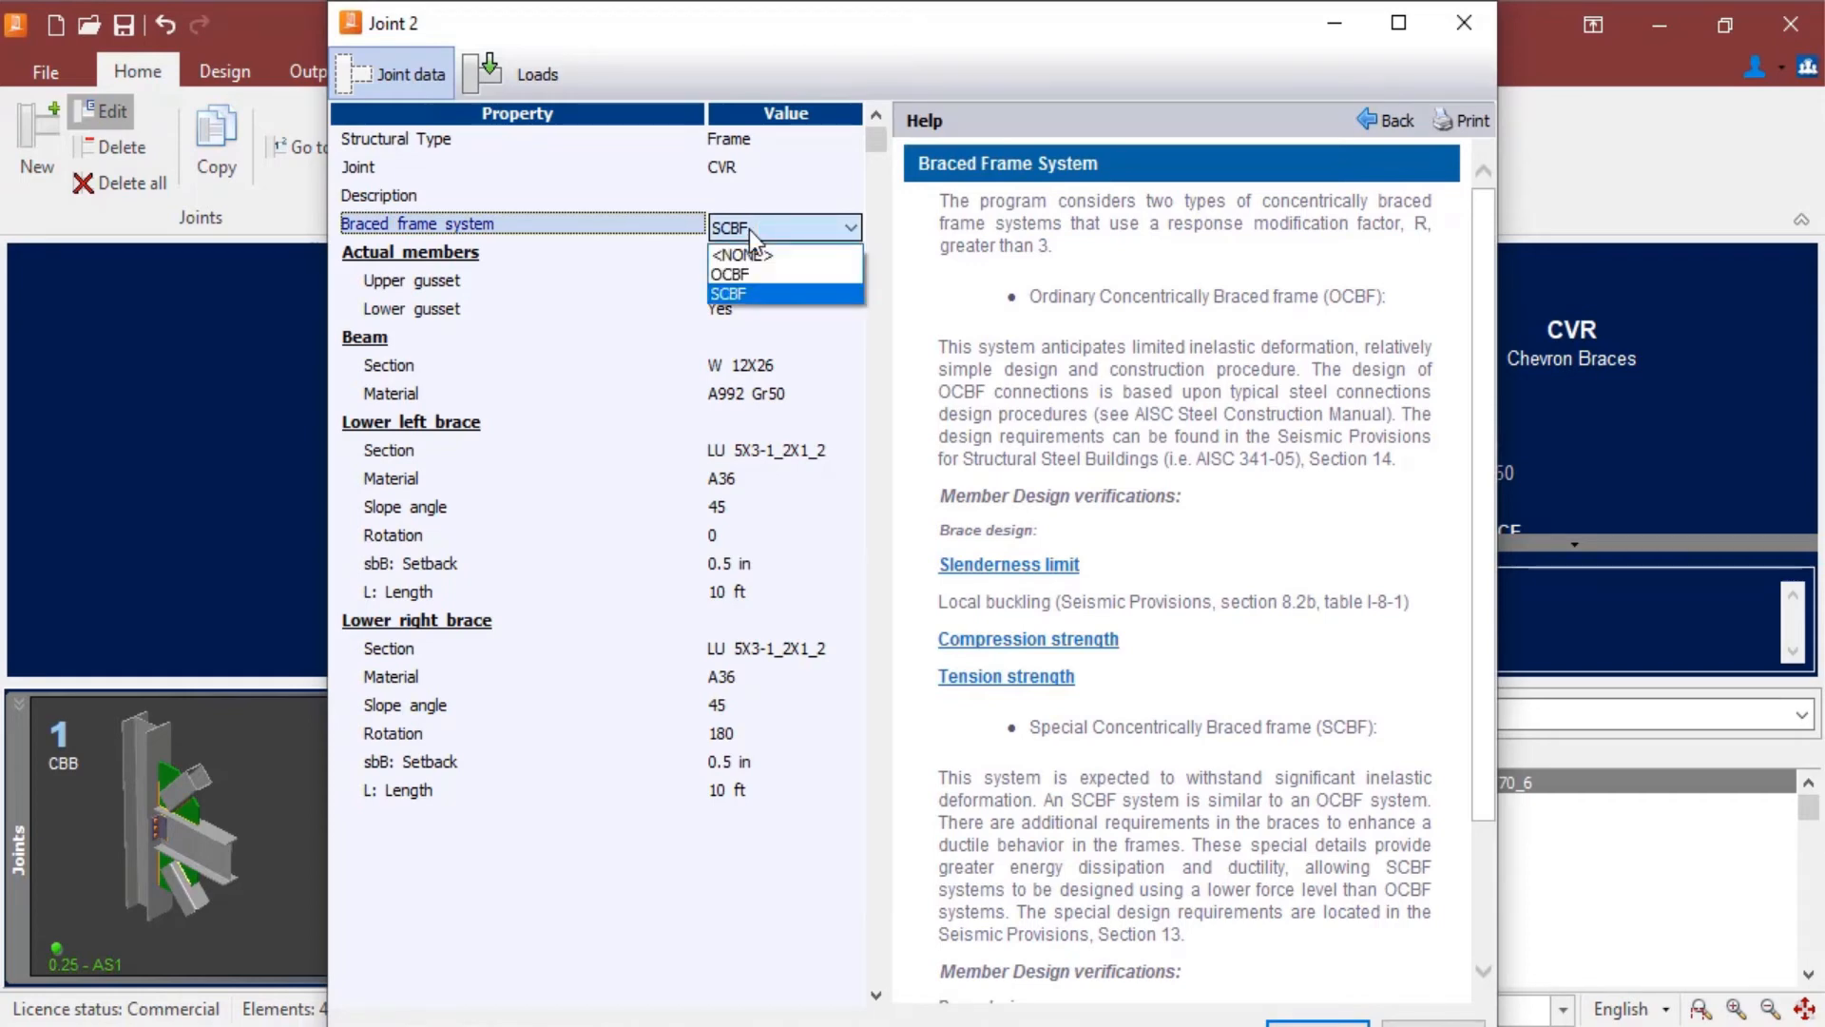
pyautogui.click(749, 230)
# Review joint 2's member data and its beam and brace loads in an enlarged window and accept the joint data.
pyautogui.click(1399, 23)
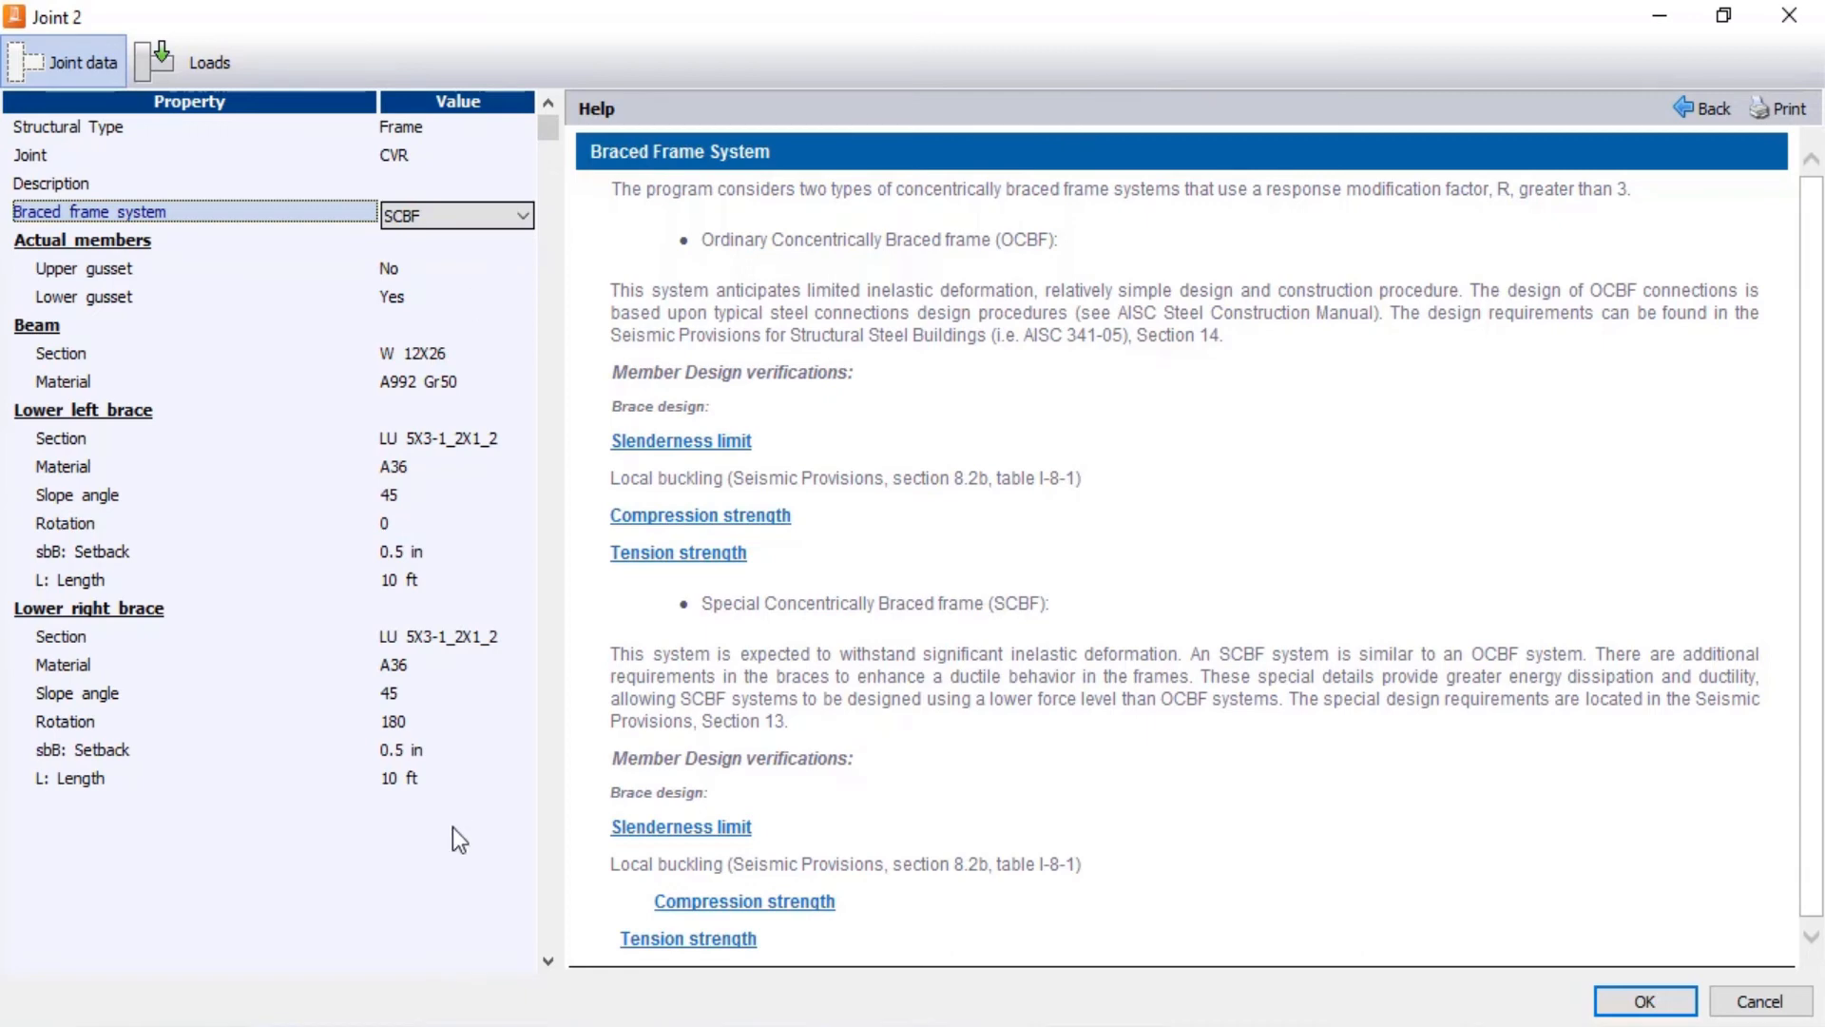
pyautogui.click(192, 76)
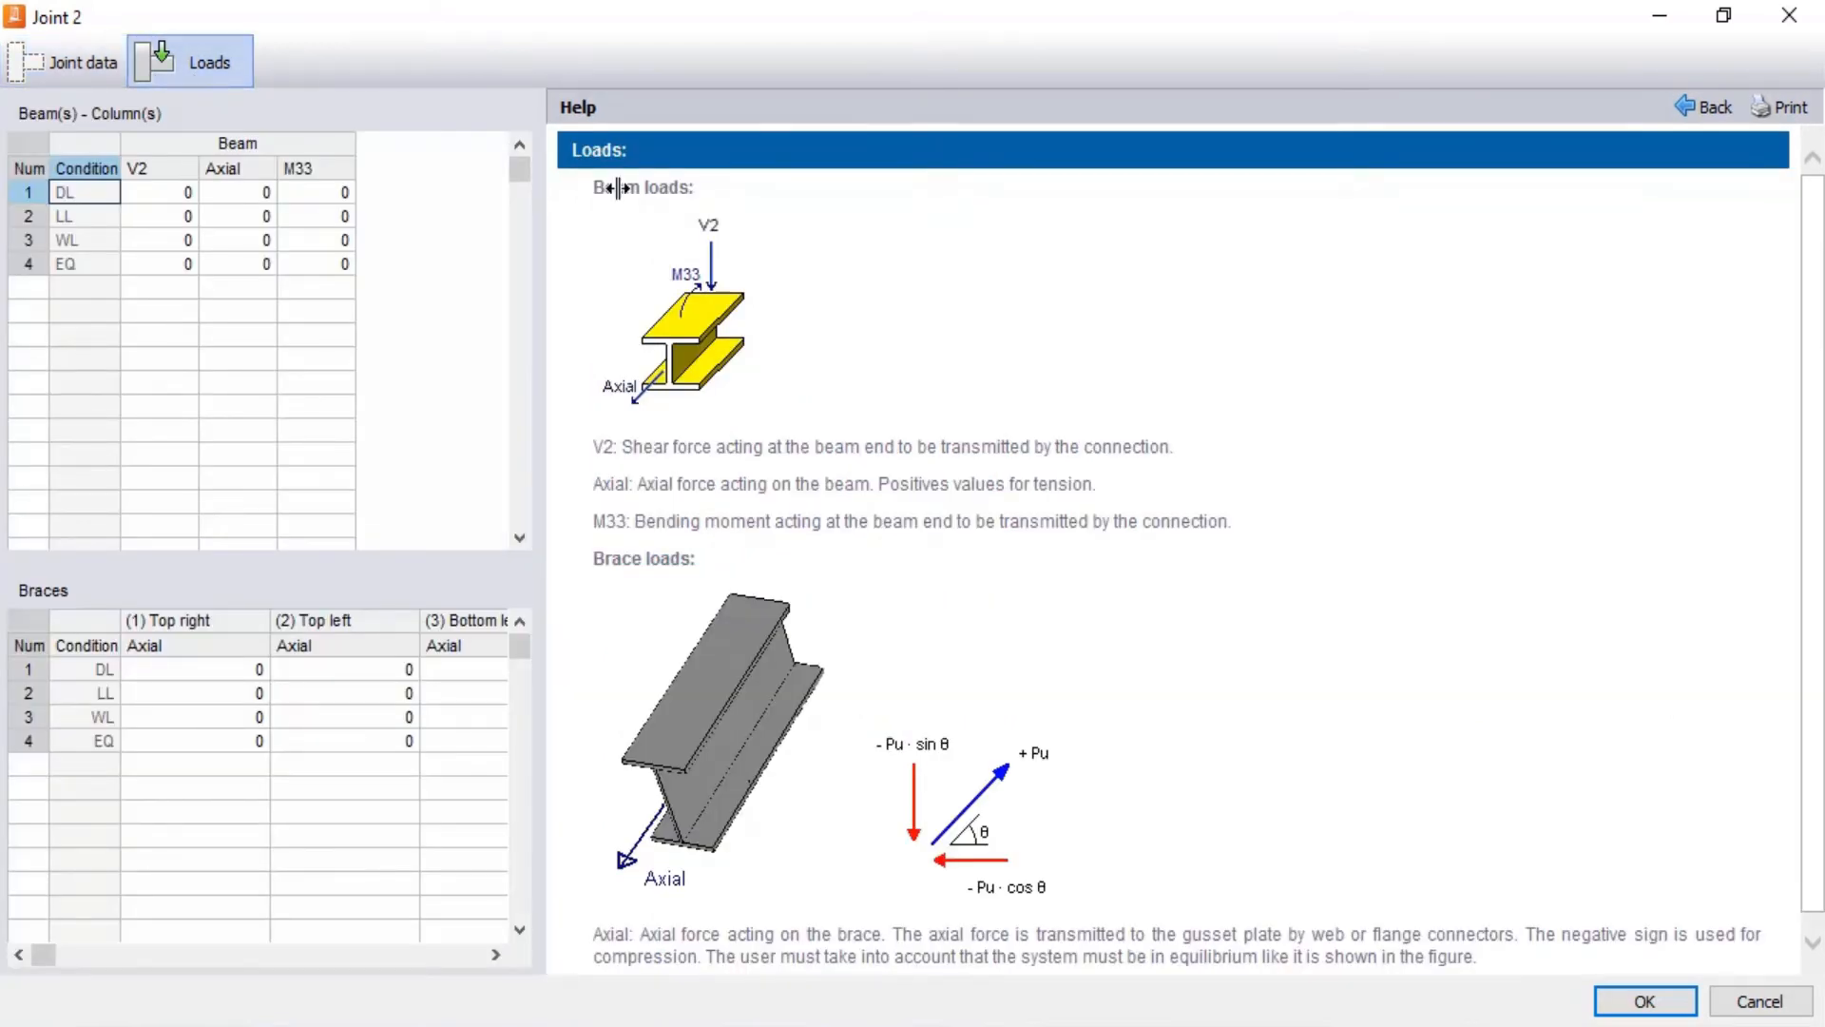
pyautogui.click(1611, 1000)
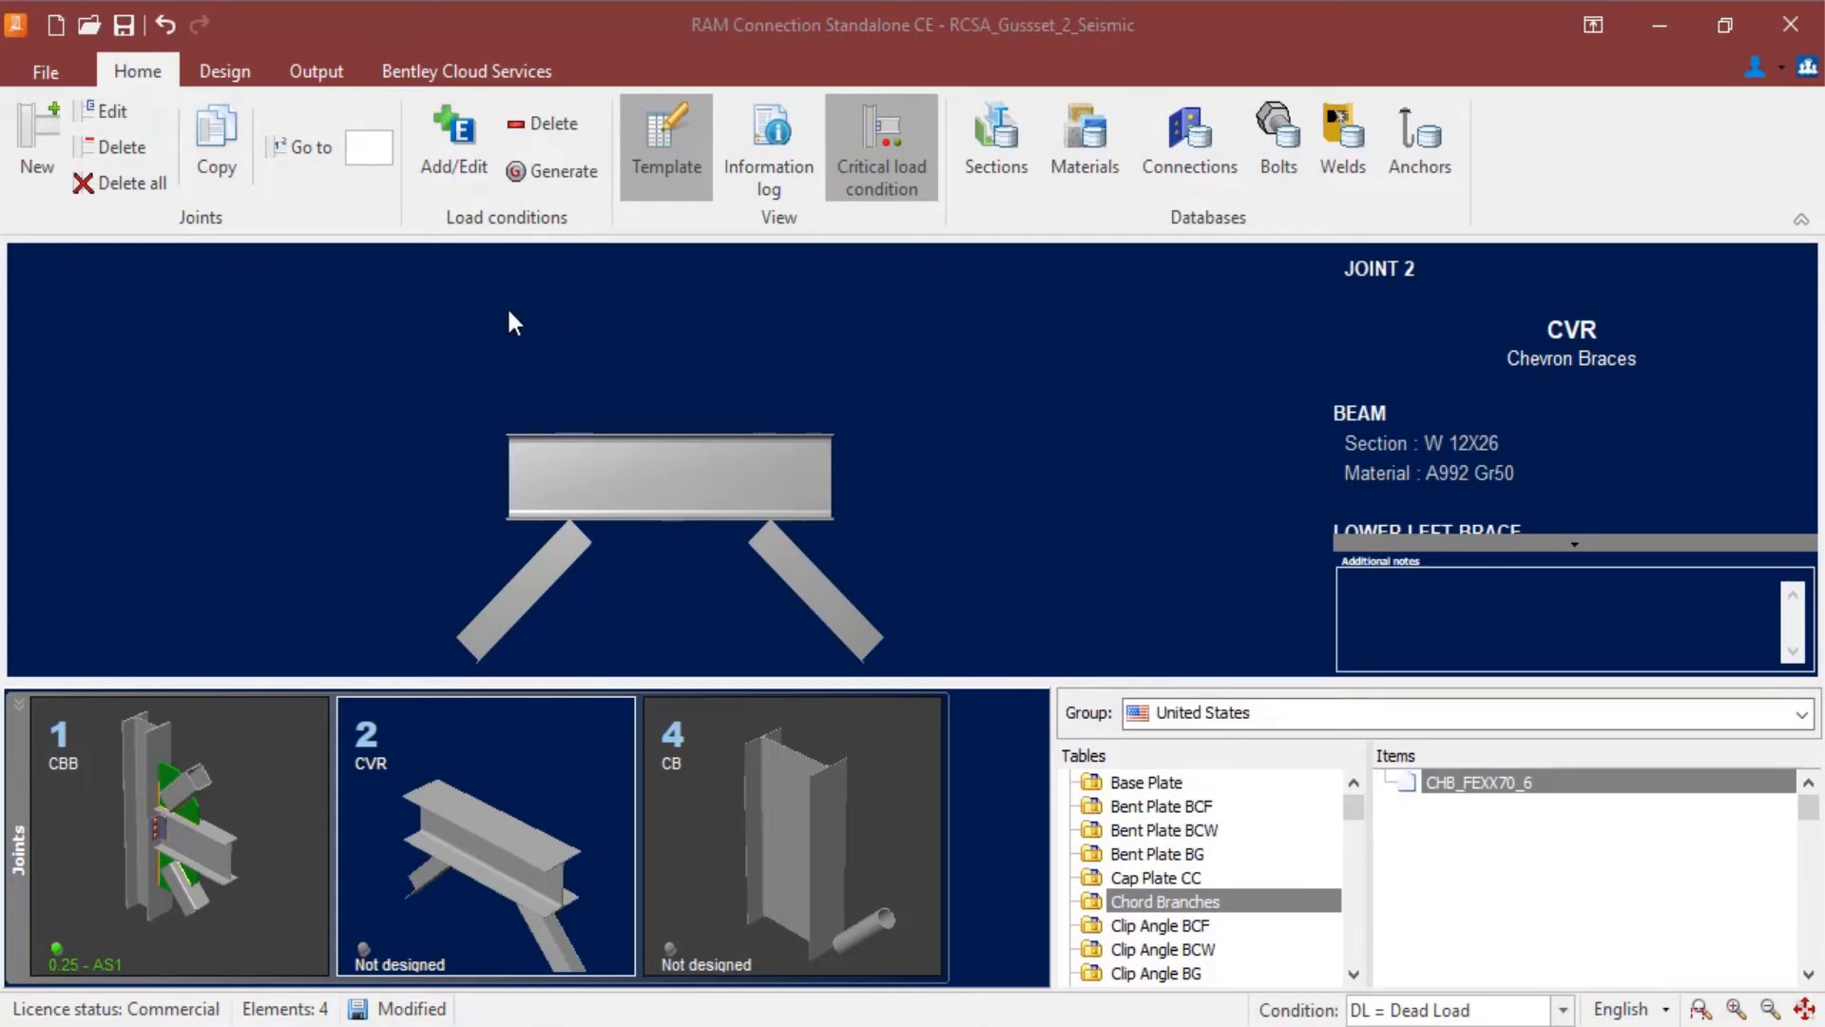
# Assign the CVR_CBF gusset connection to joint 2 and dismiss the assignment report.
pyautogui.click(217, 74)
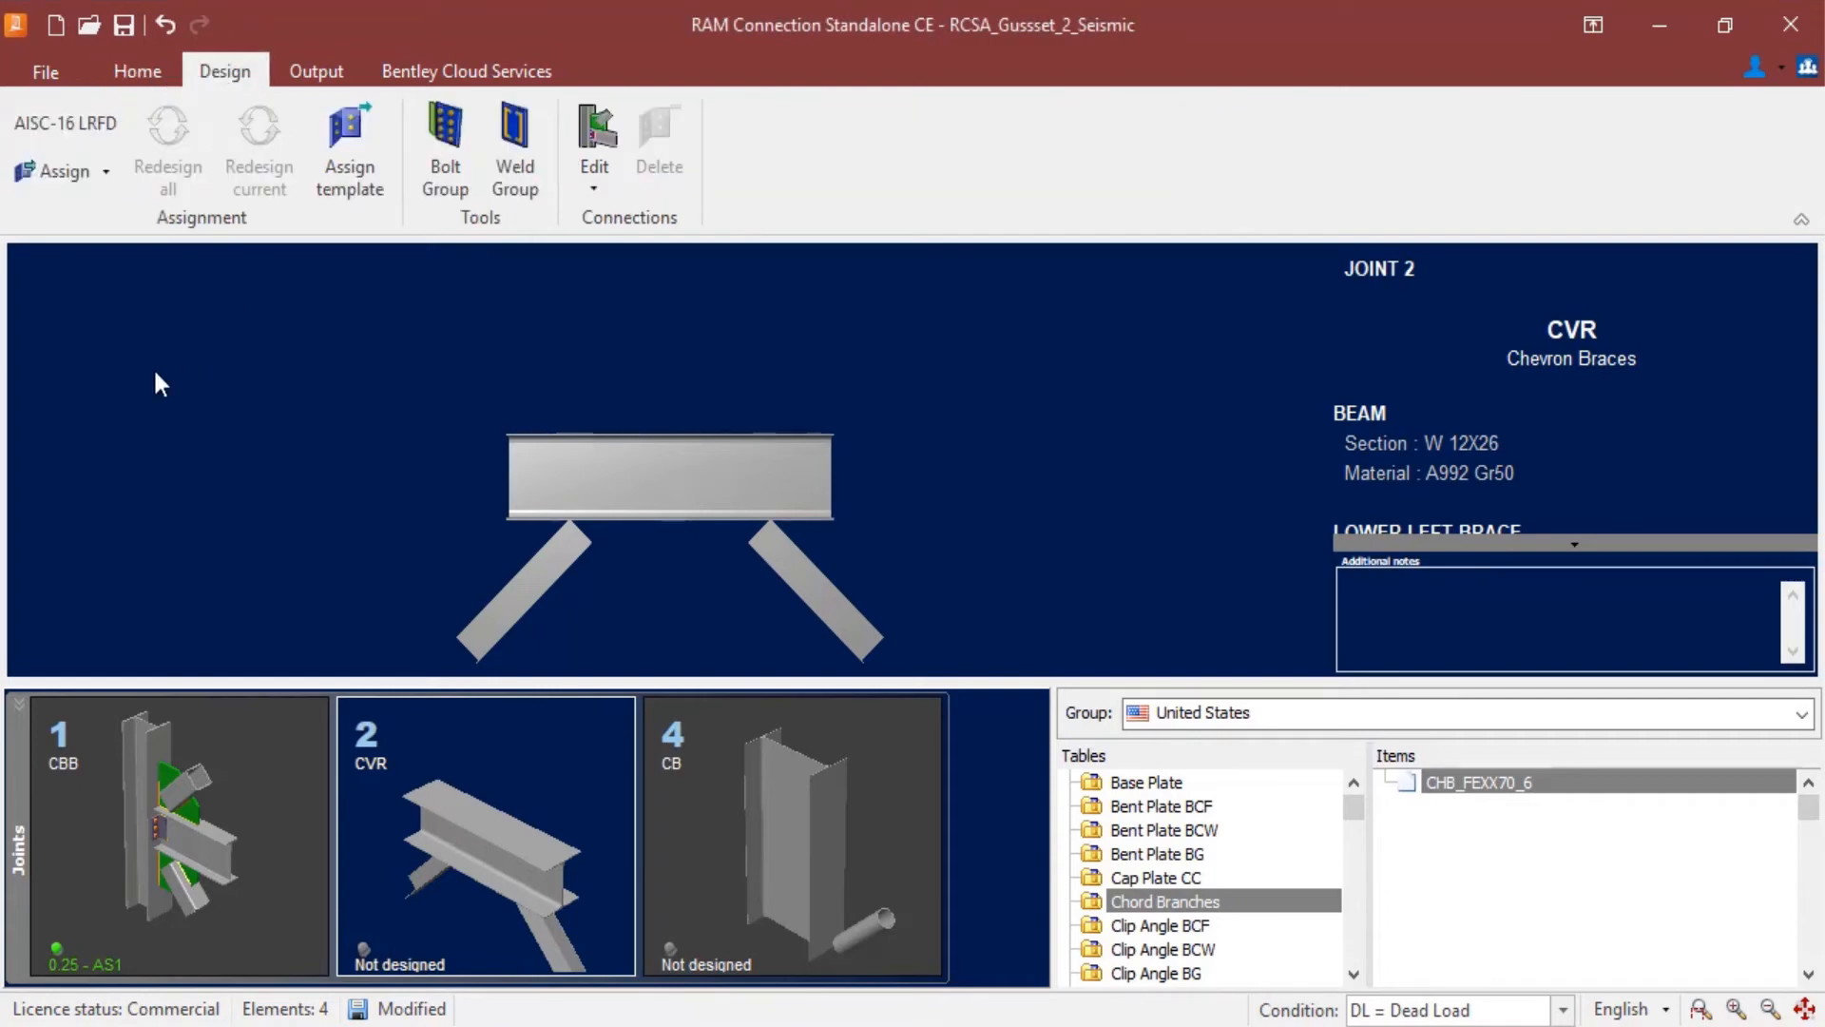
pyautogui.click(50, 181)
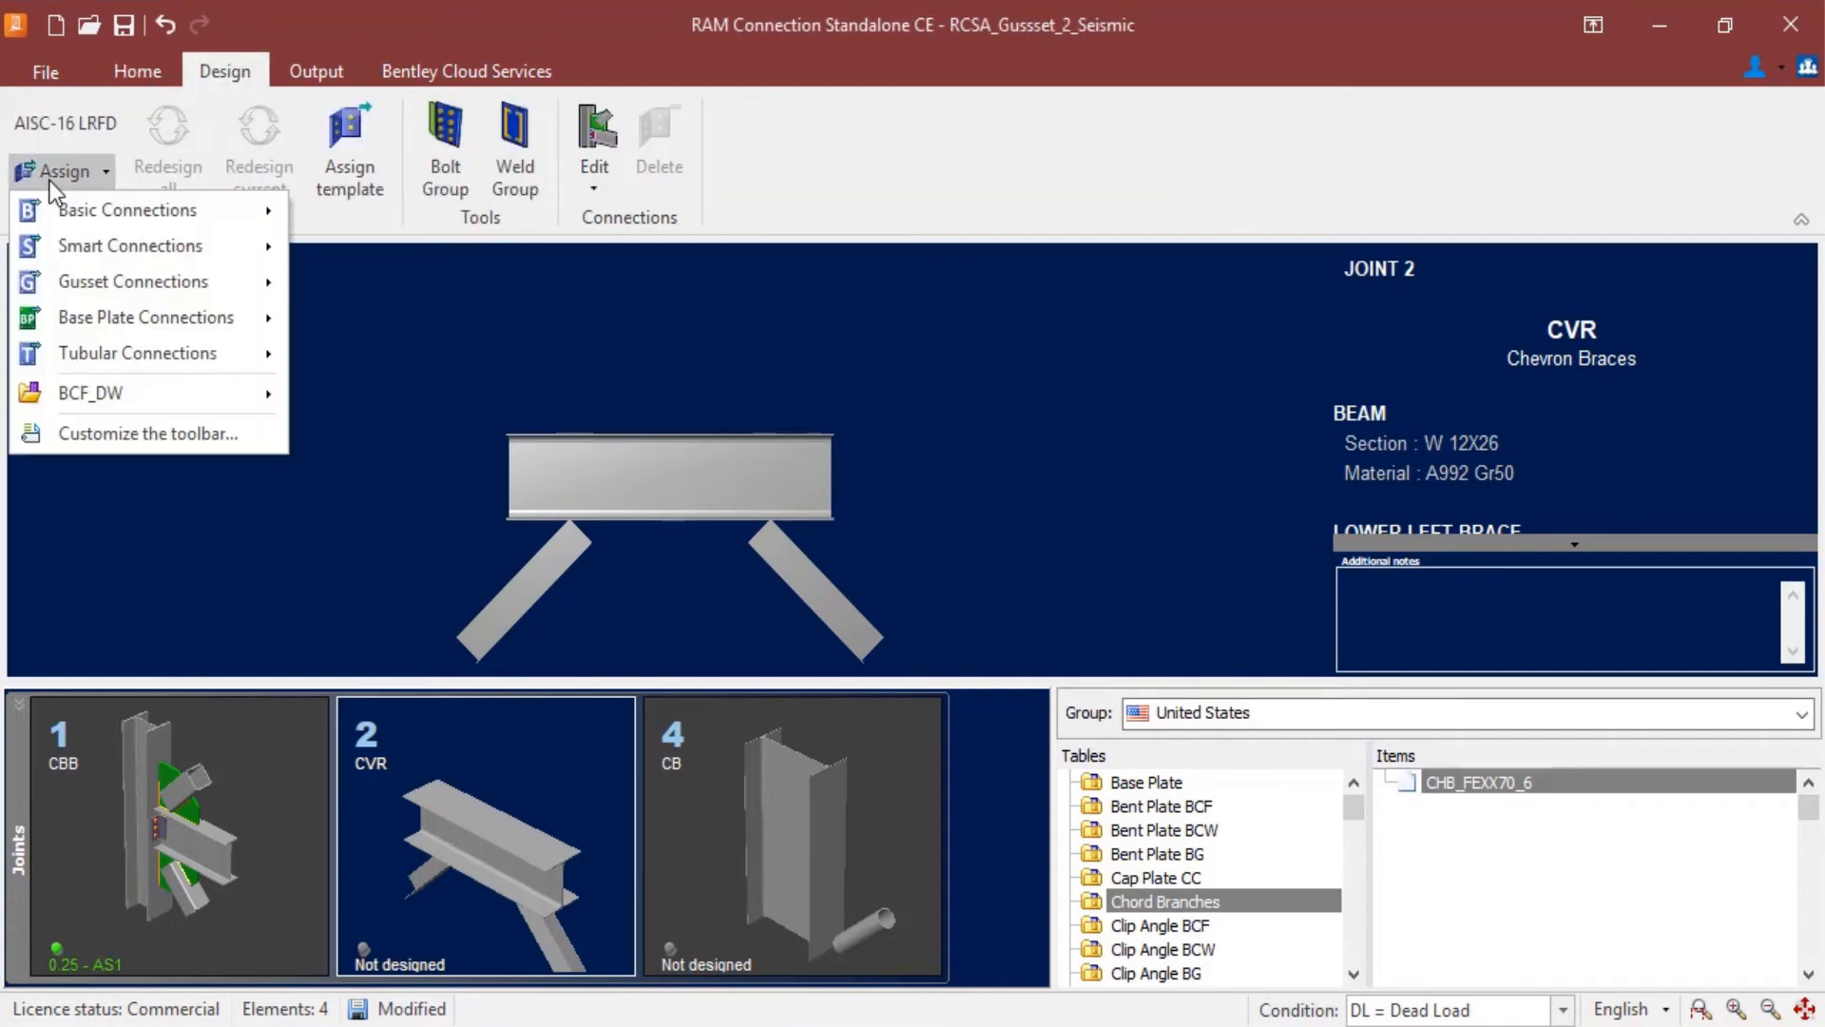
pyautogui.moveTo(59, 281)
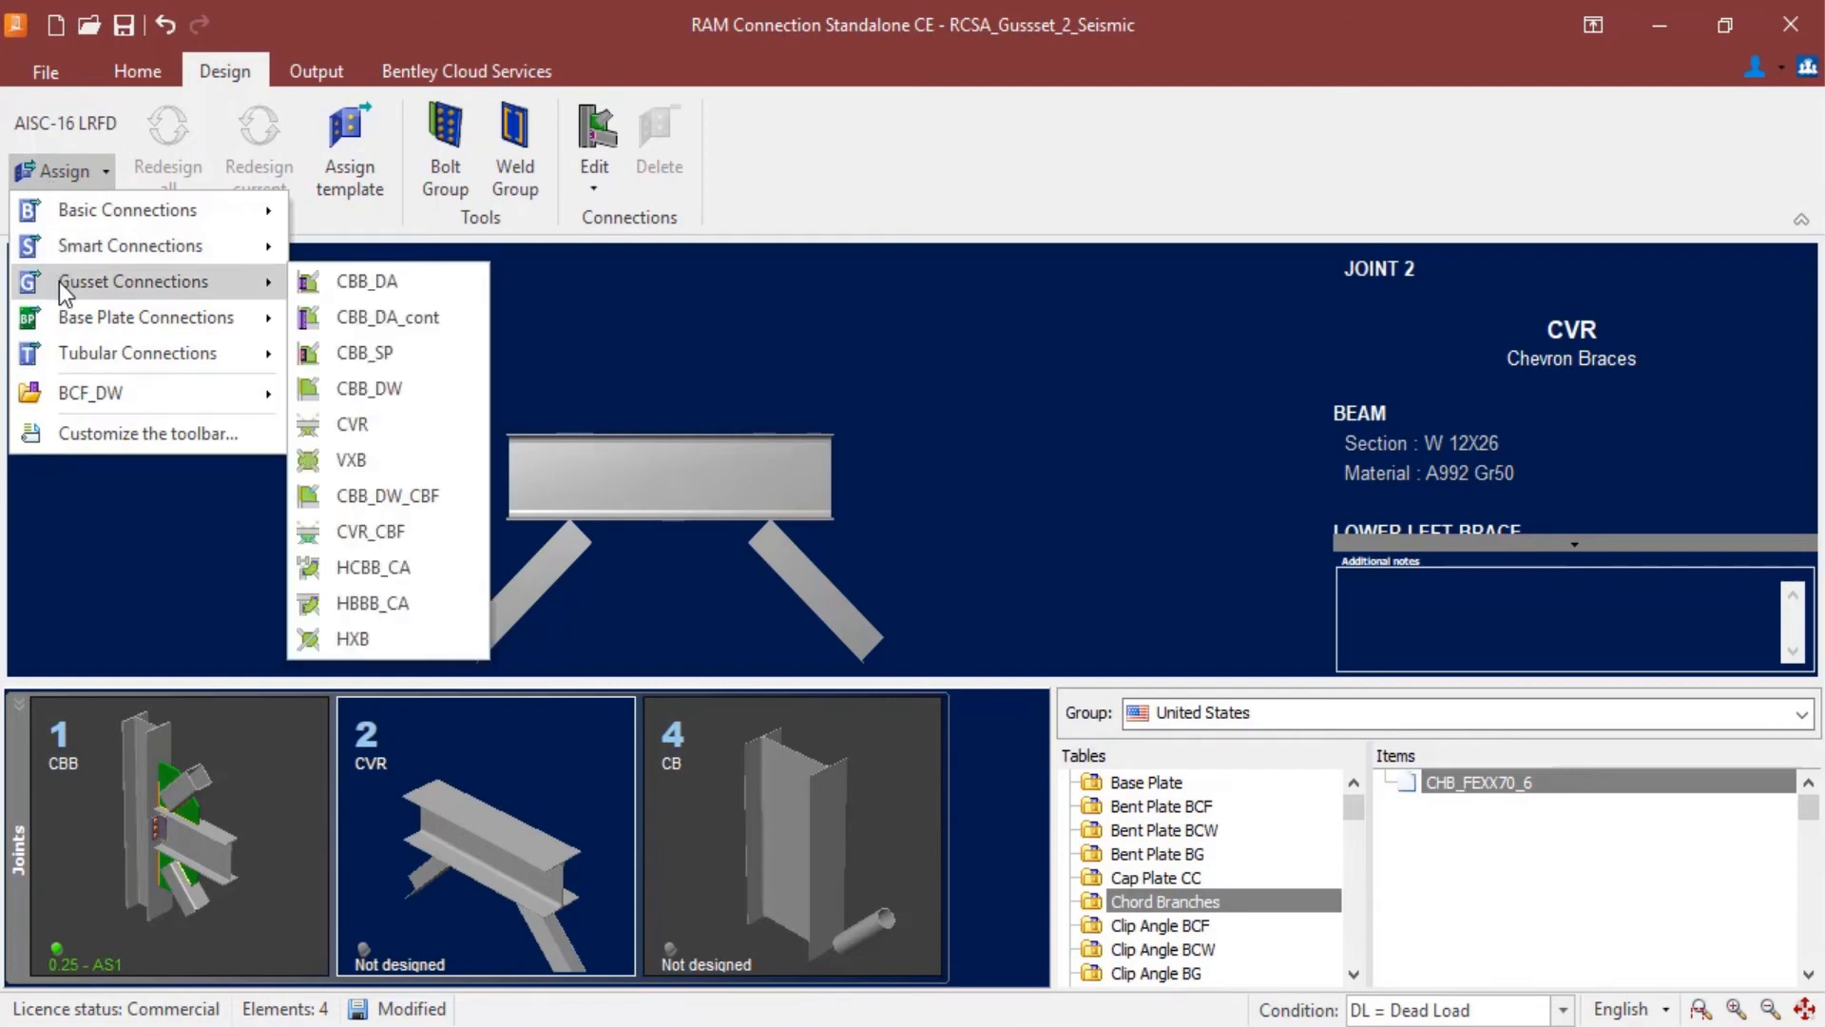
pyautogui.click(367, 532)
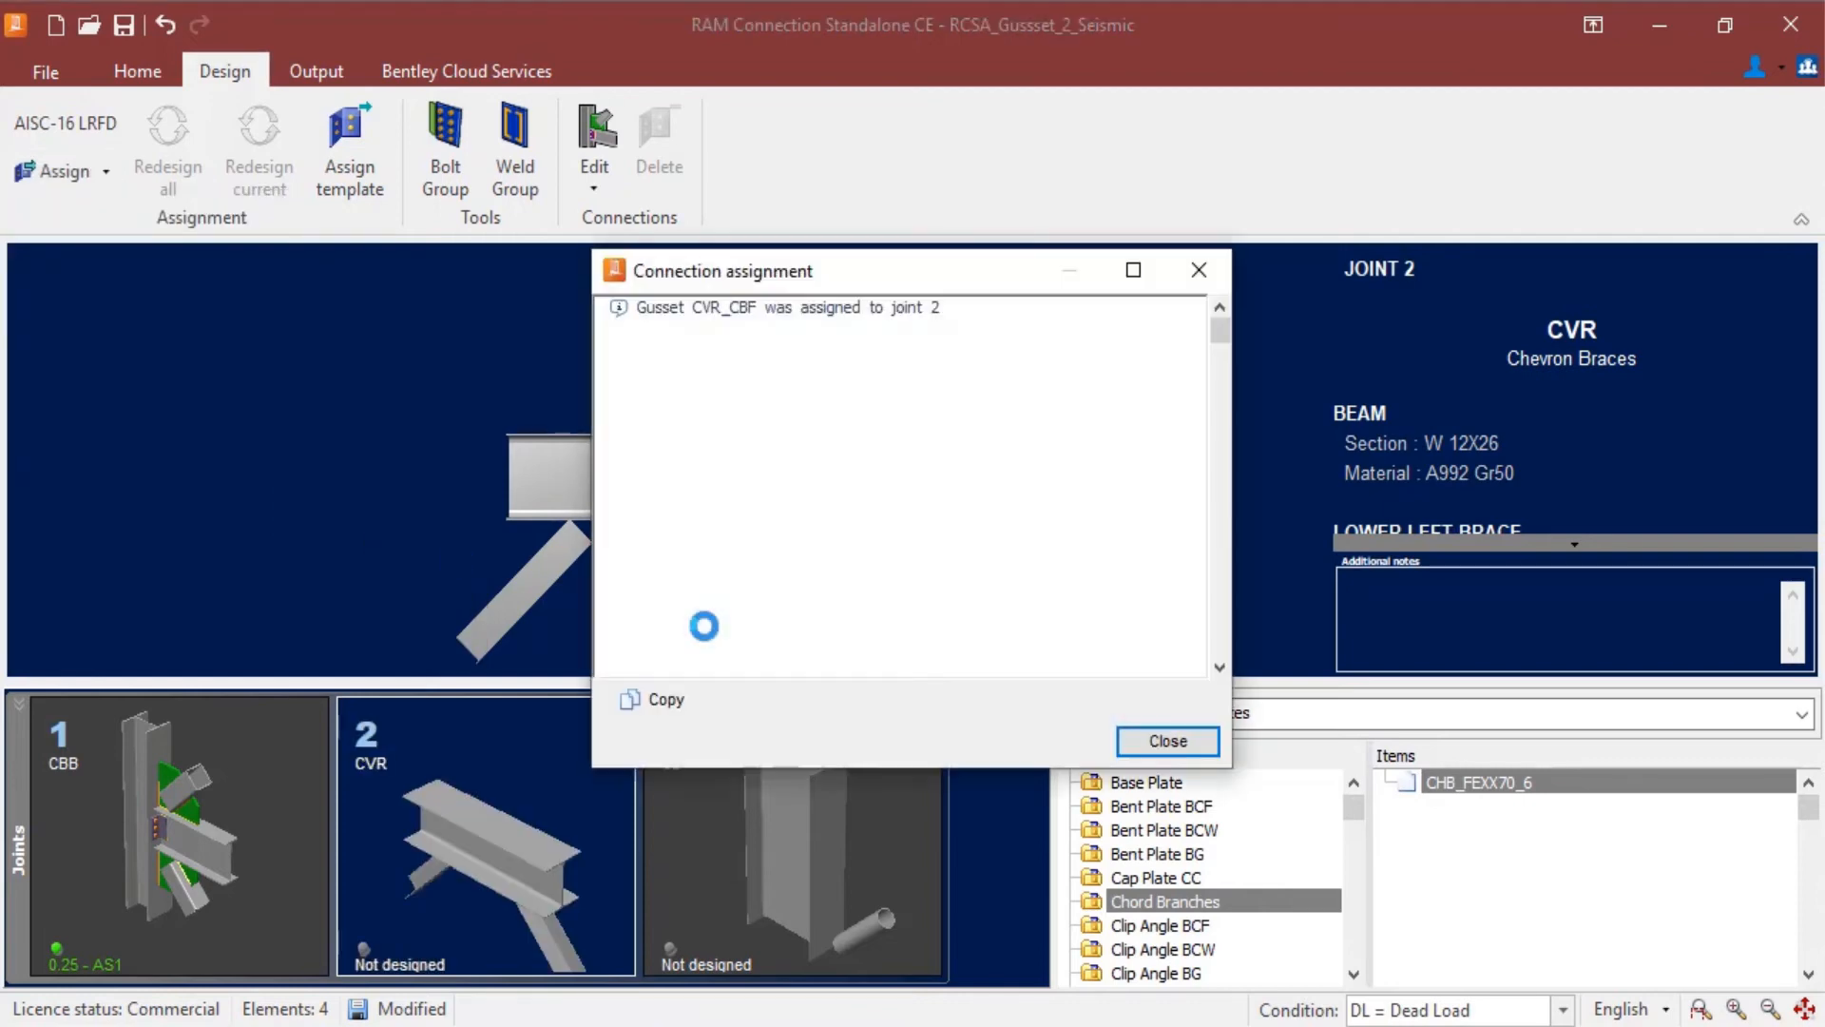
pyautogui.click(1162, 747)
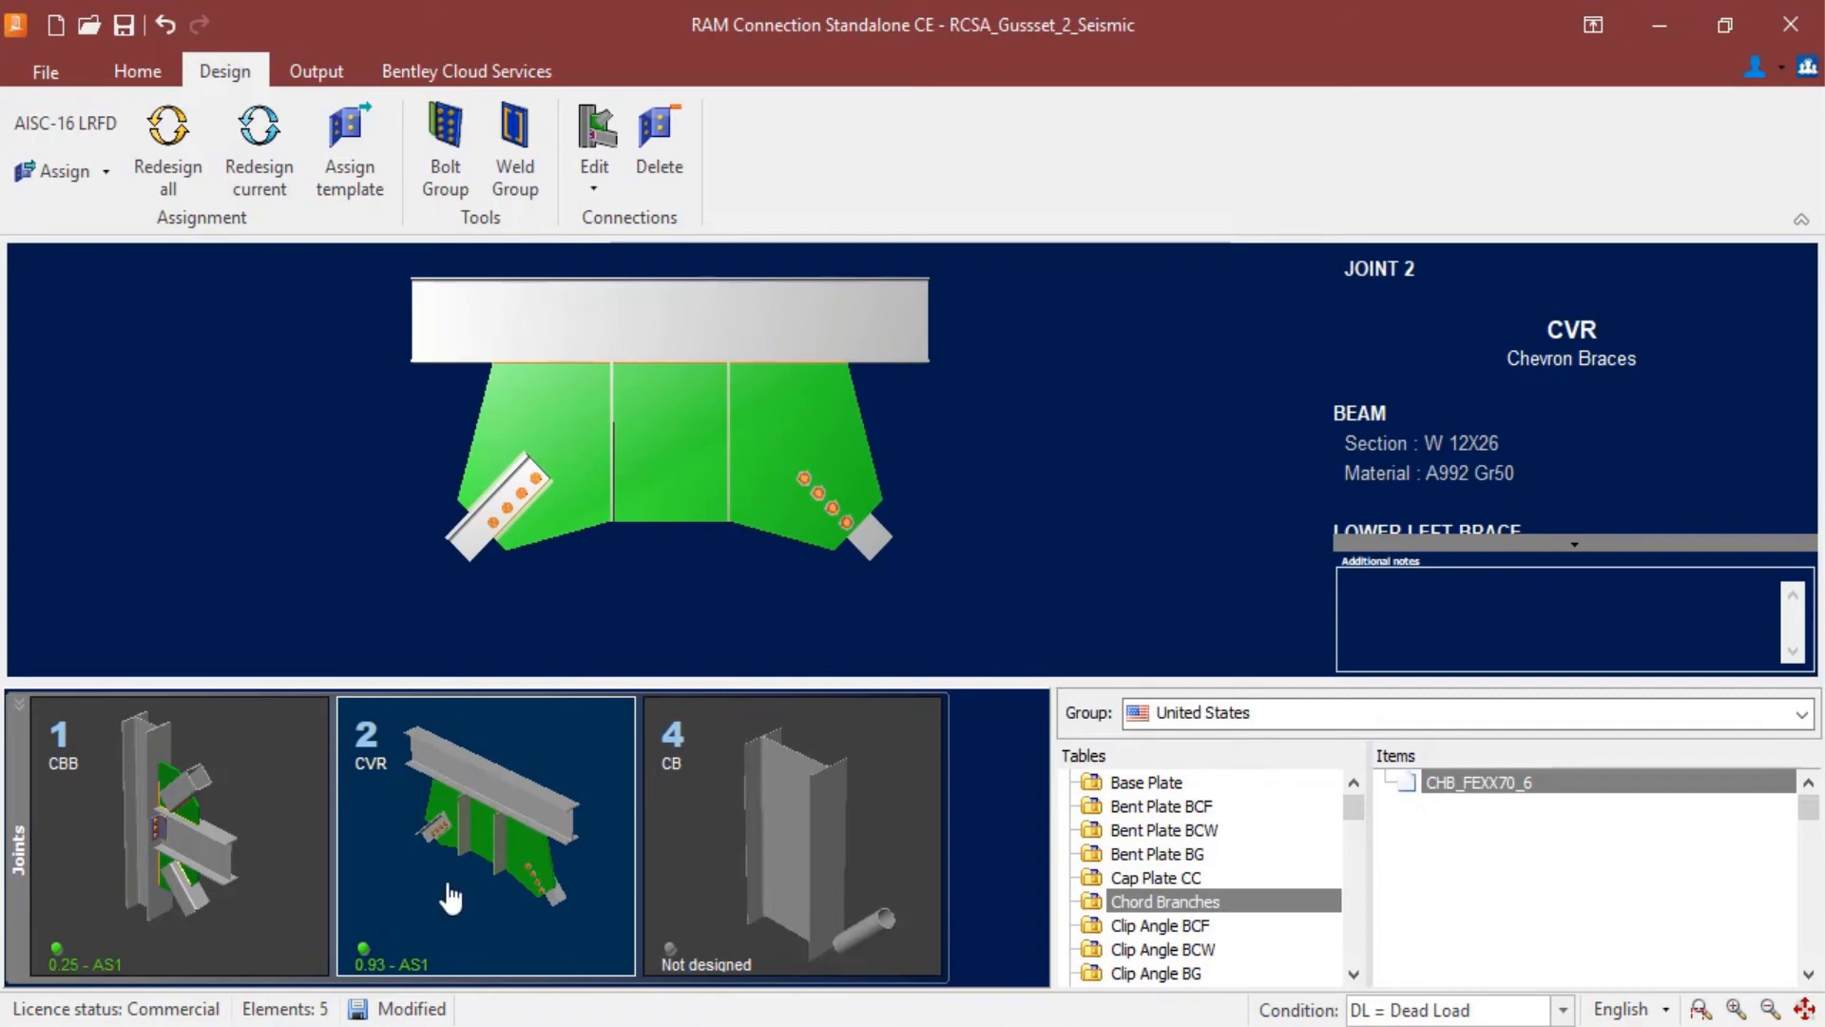
# Open joint 2's CVR_CBF gusset connection for editing.
pyautogui.doubleClick(485, 886)
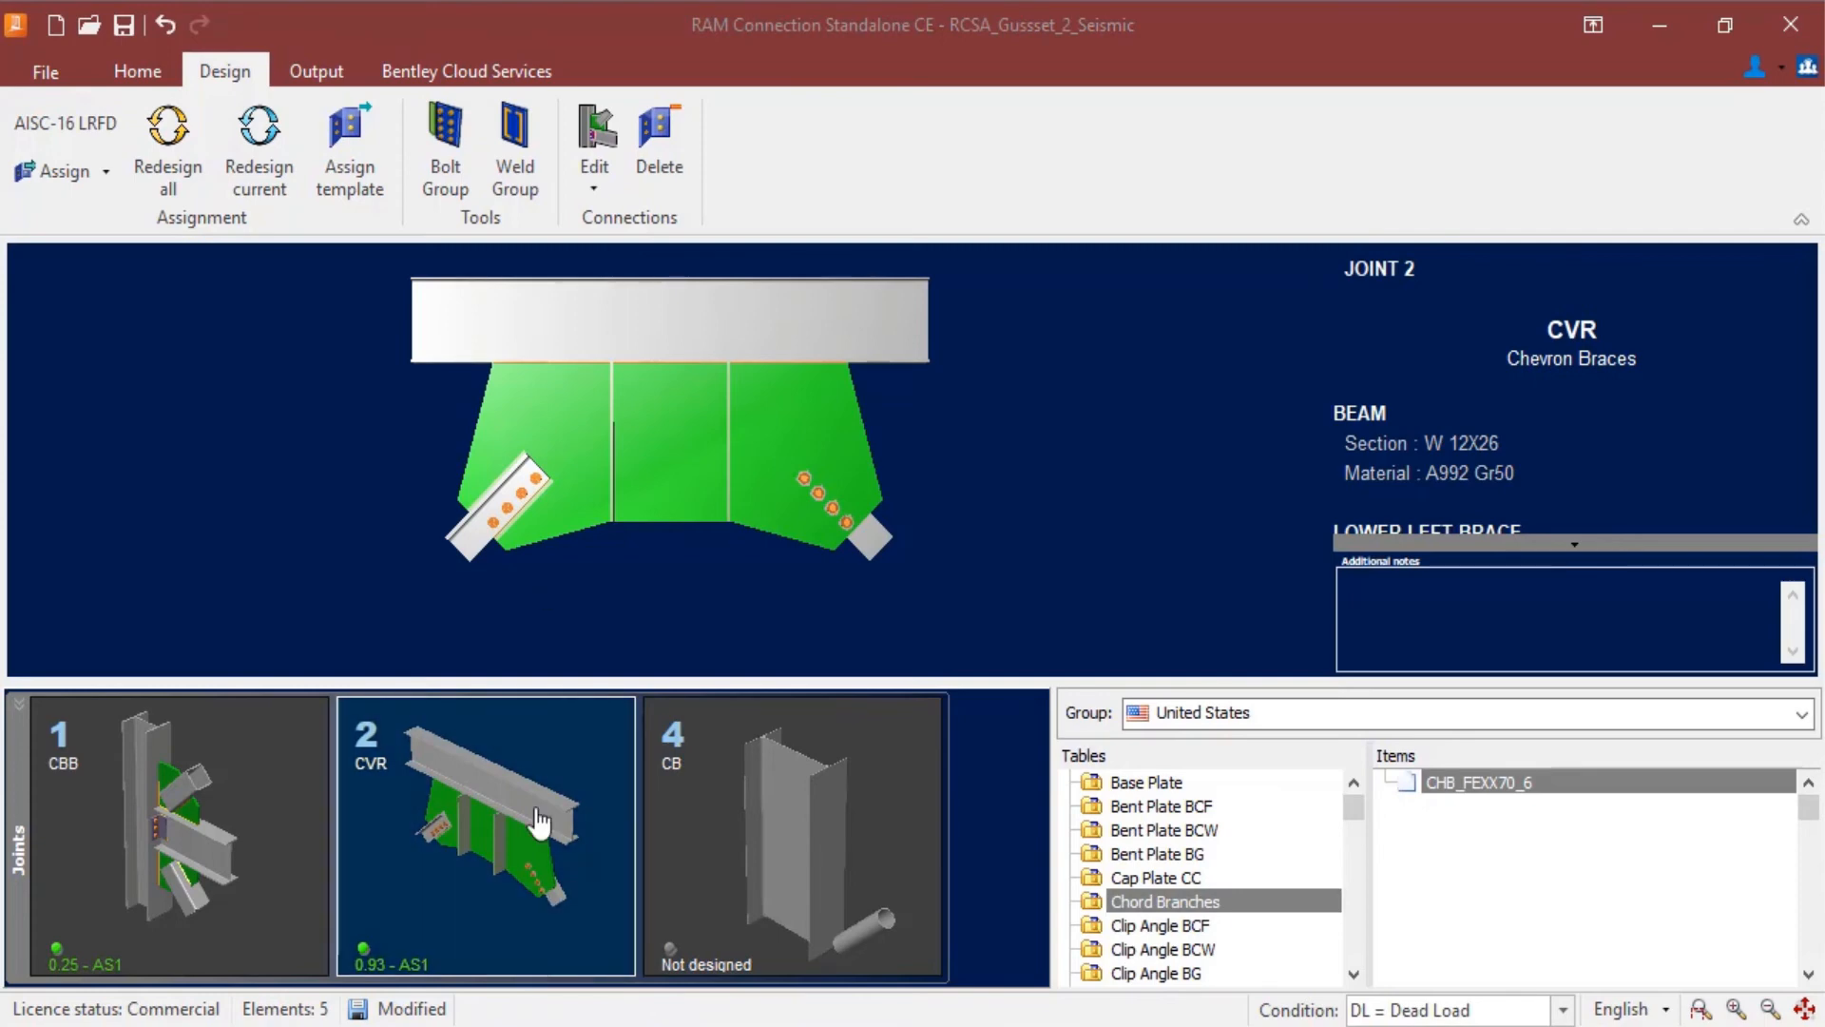
pyautogui.click(594, 173)
pyautogui.click(618, 311)
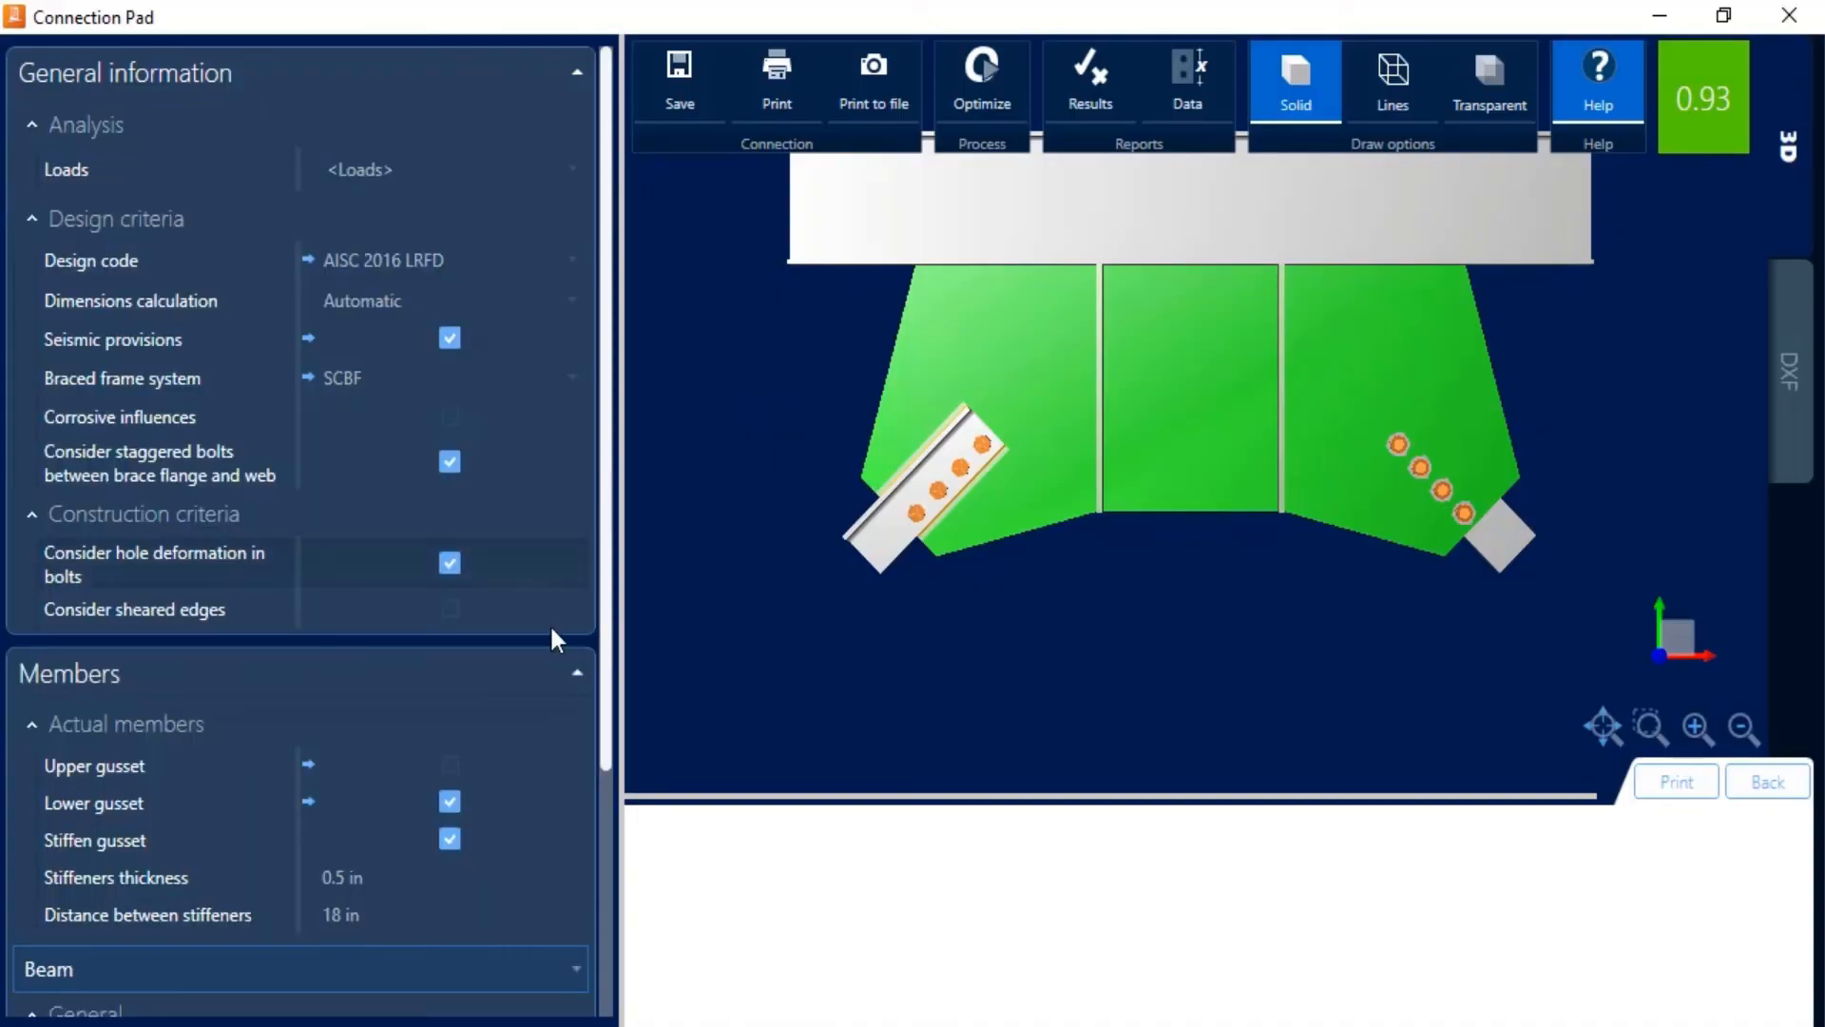
# Turn off the Stiffen gusset option for the lower gusset of the chevron brace connection.
pyautogui.moveTo(603, 622); pyautogui.dragTo(613, 998)
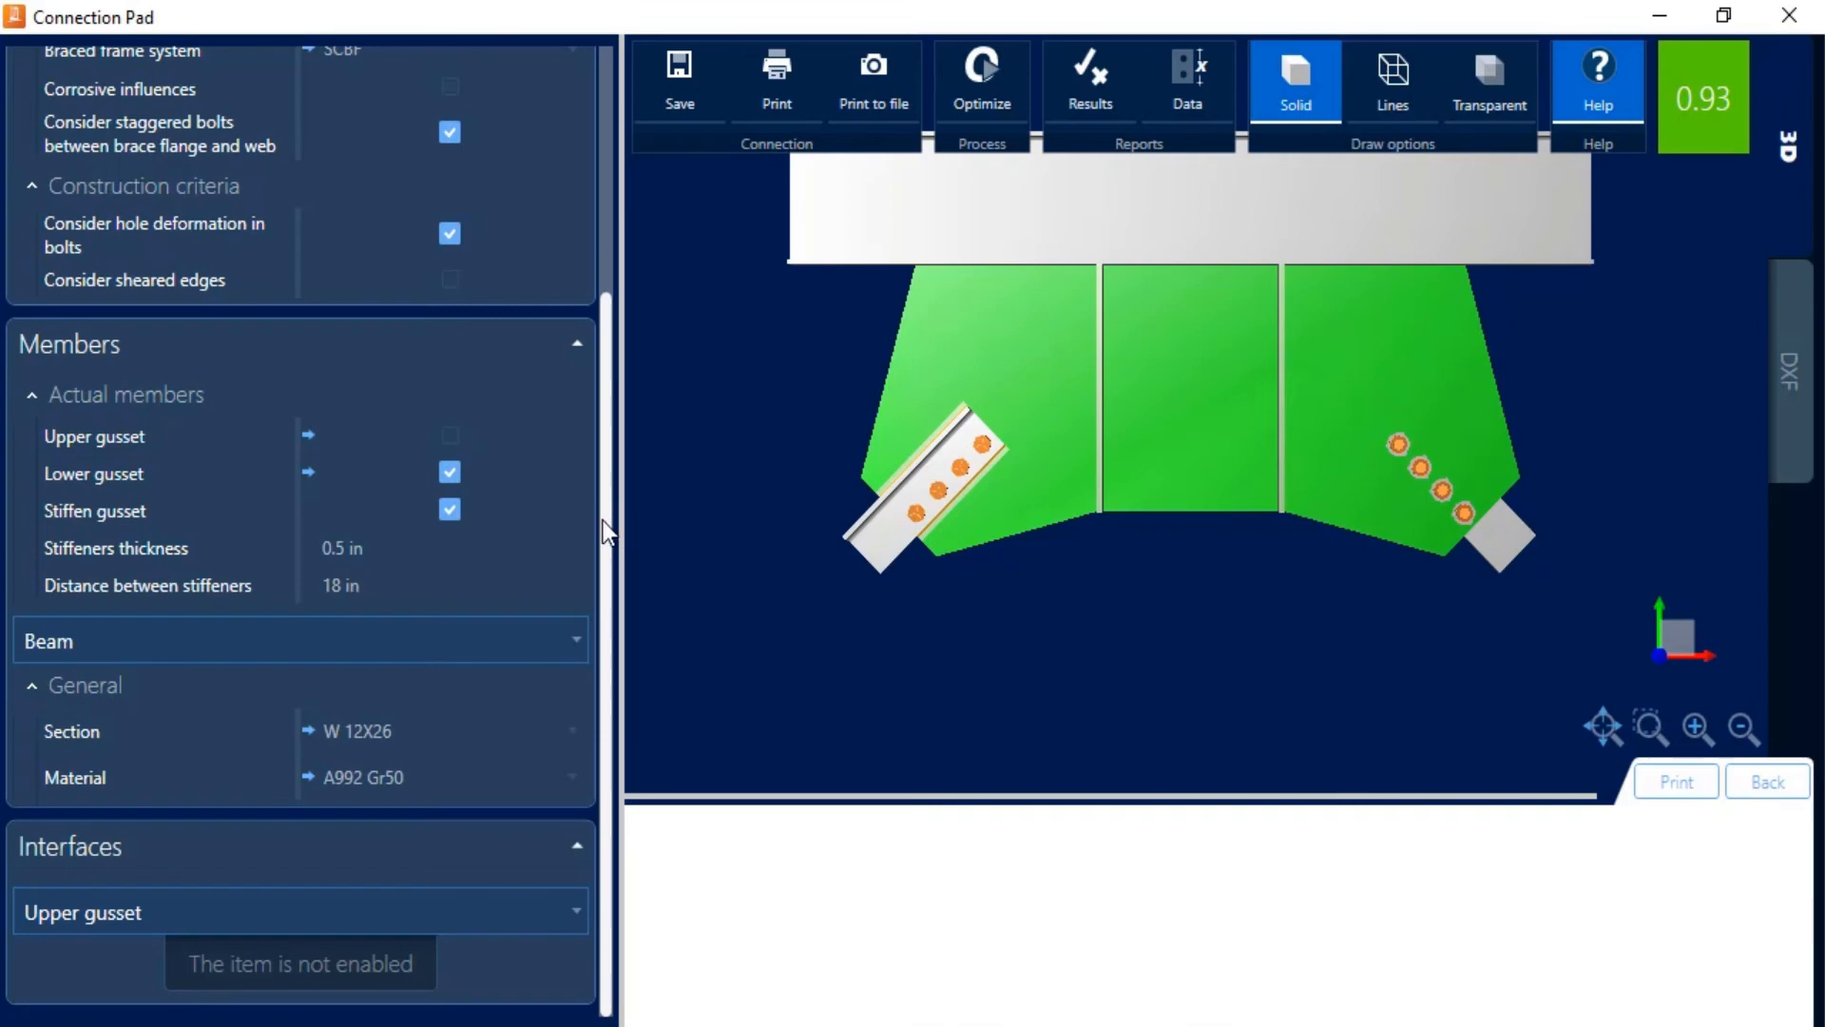
pyautogui.moveTo(603, 521); pyautogui.dragTo(649, 301)
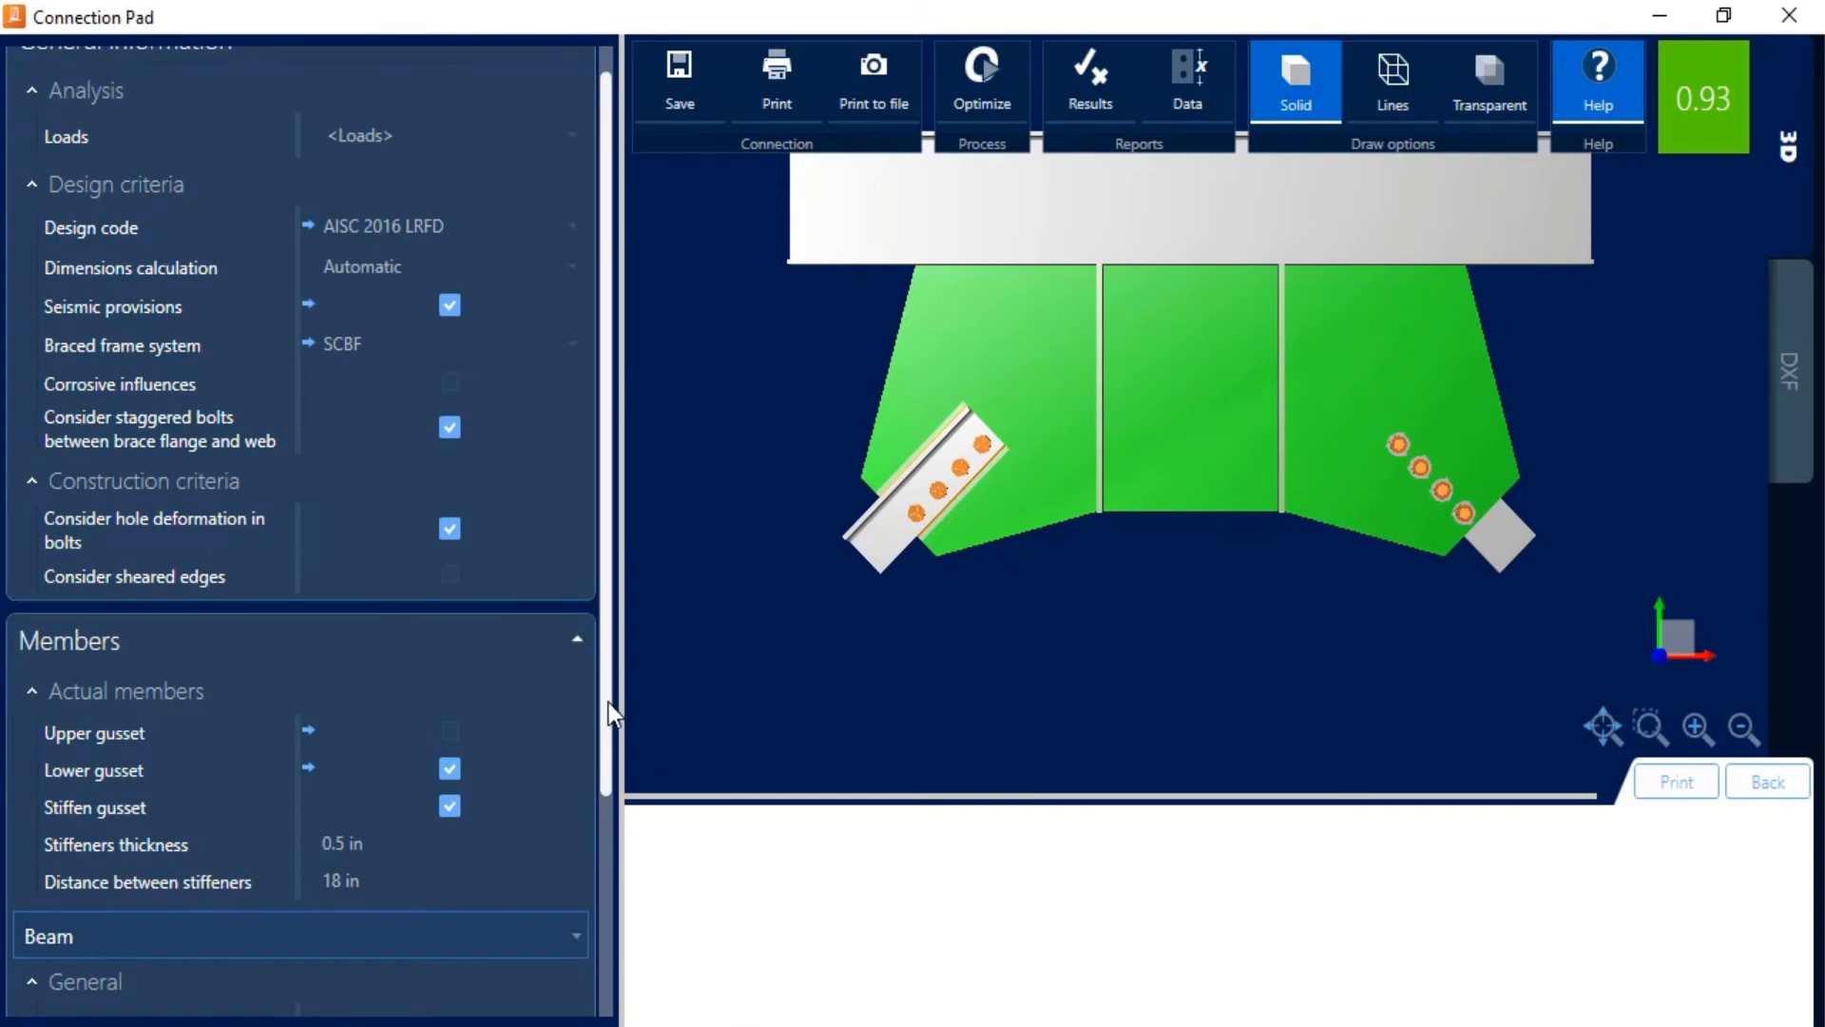
pyautogui.moveTo(608, 703); pyautogui.dragTo(615, 742)
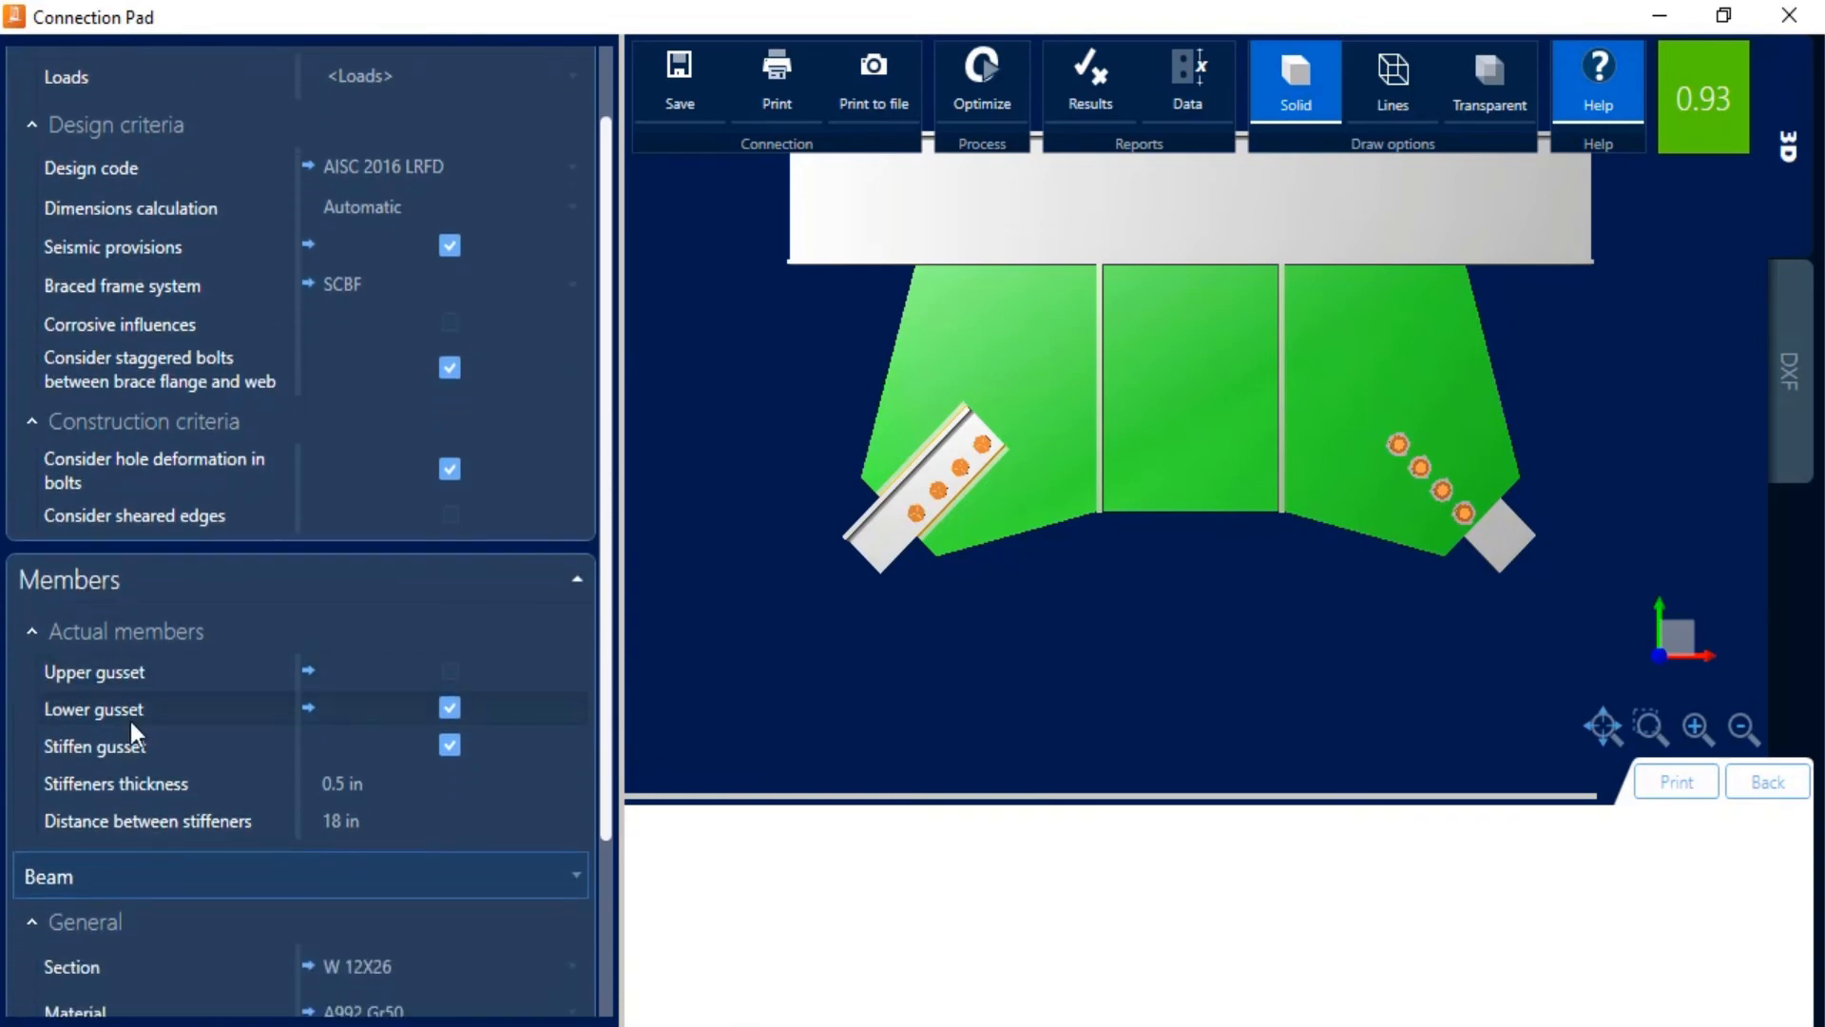
pyautogui.click(450, 746)
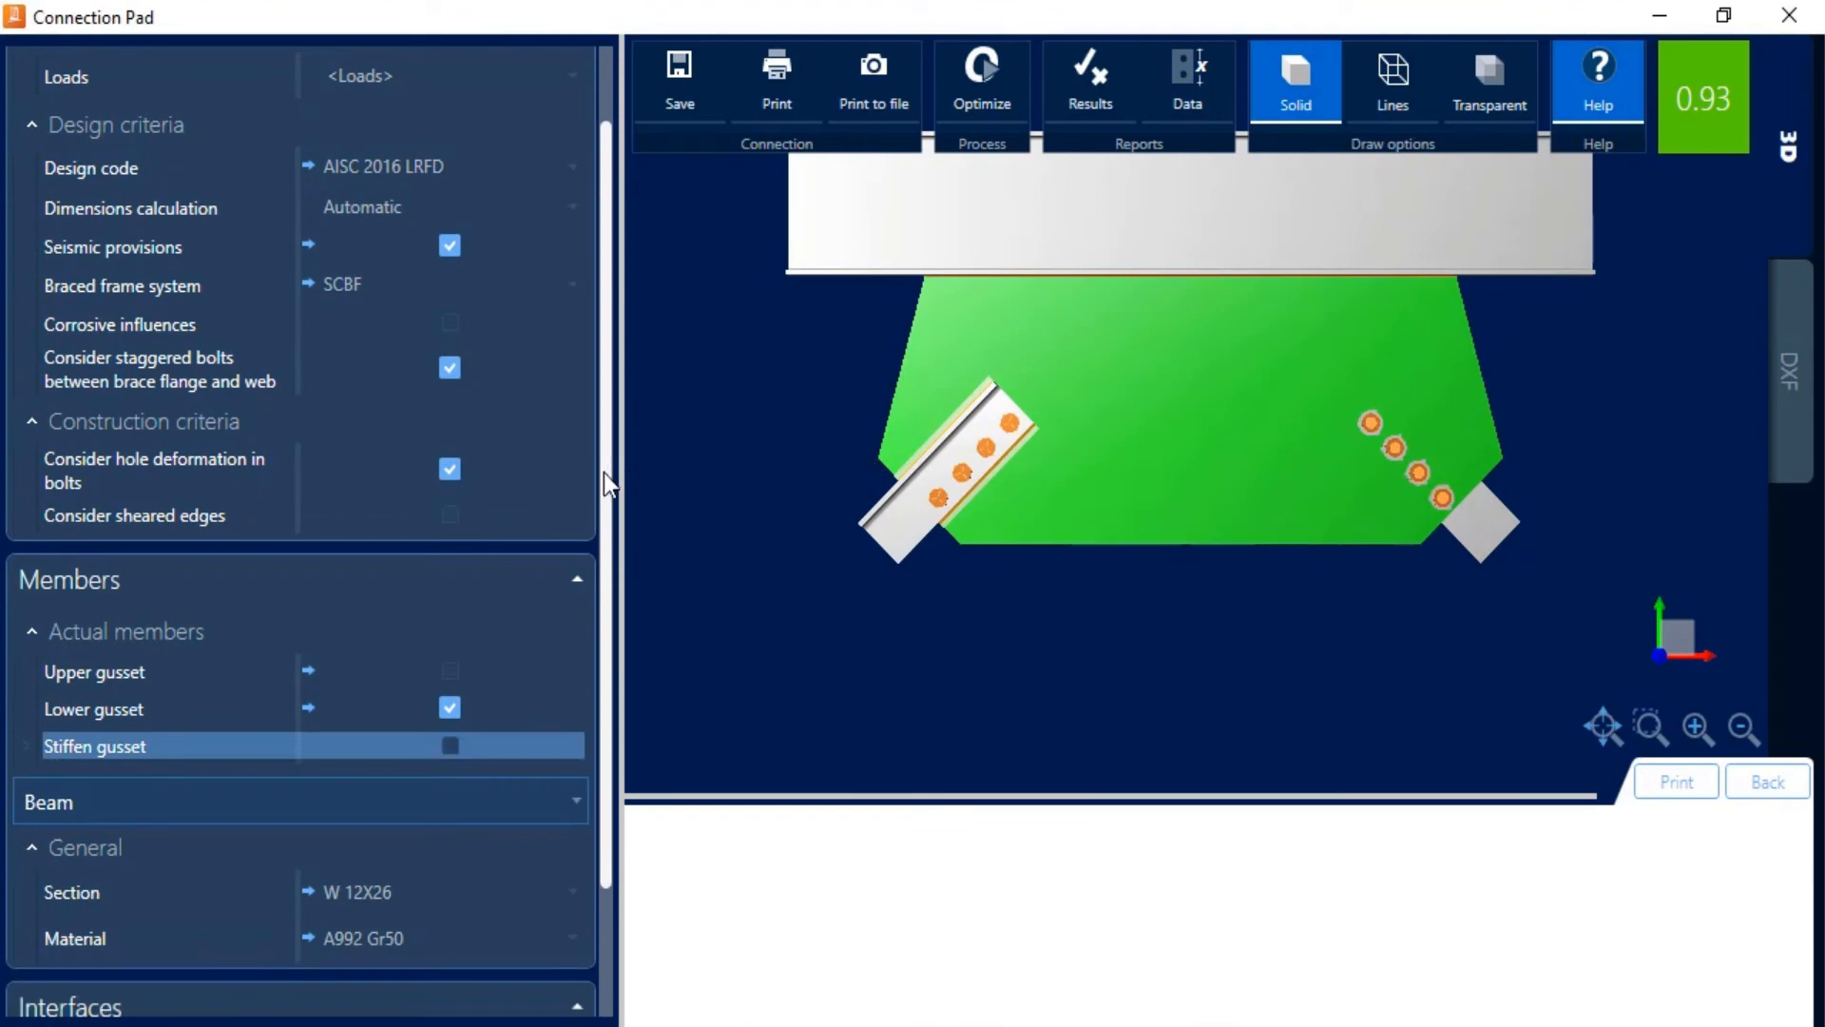
# For the lower left brace interface, turn off brace section reinforcement and set the gusset-to-brace connection type to Welded.
pyautogui.moveTo(603, 471); pyautogui.dragTo(623, 653)
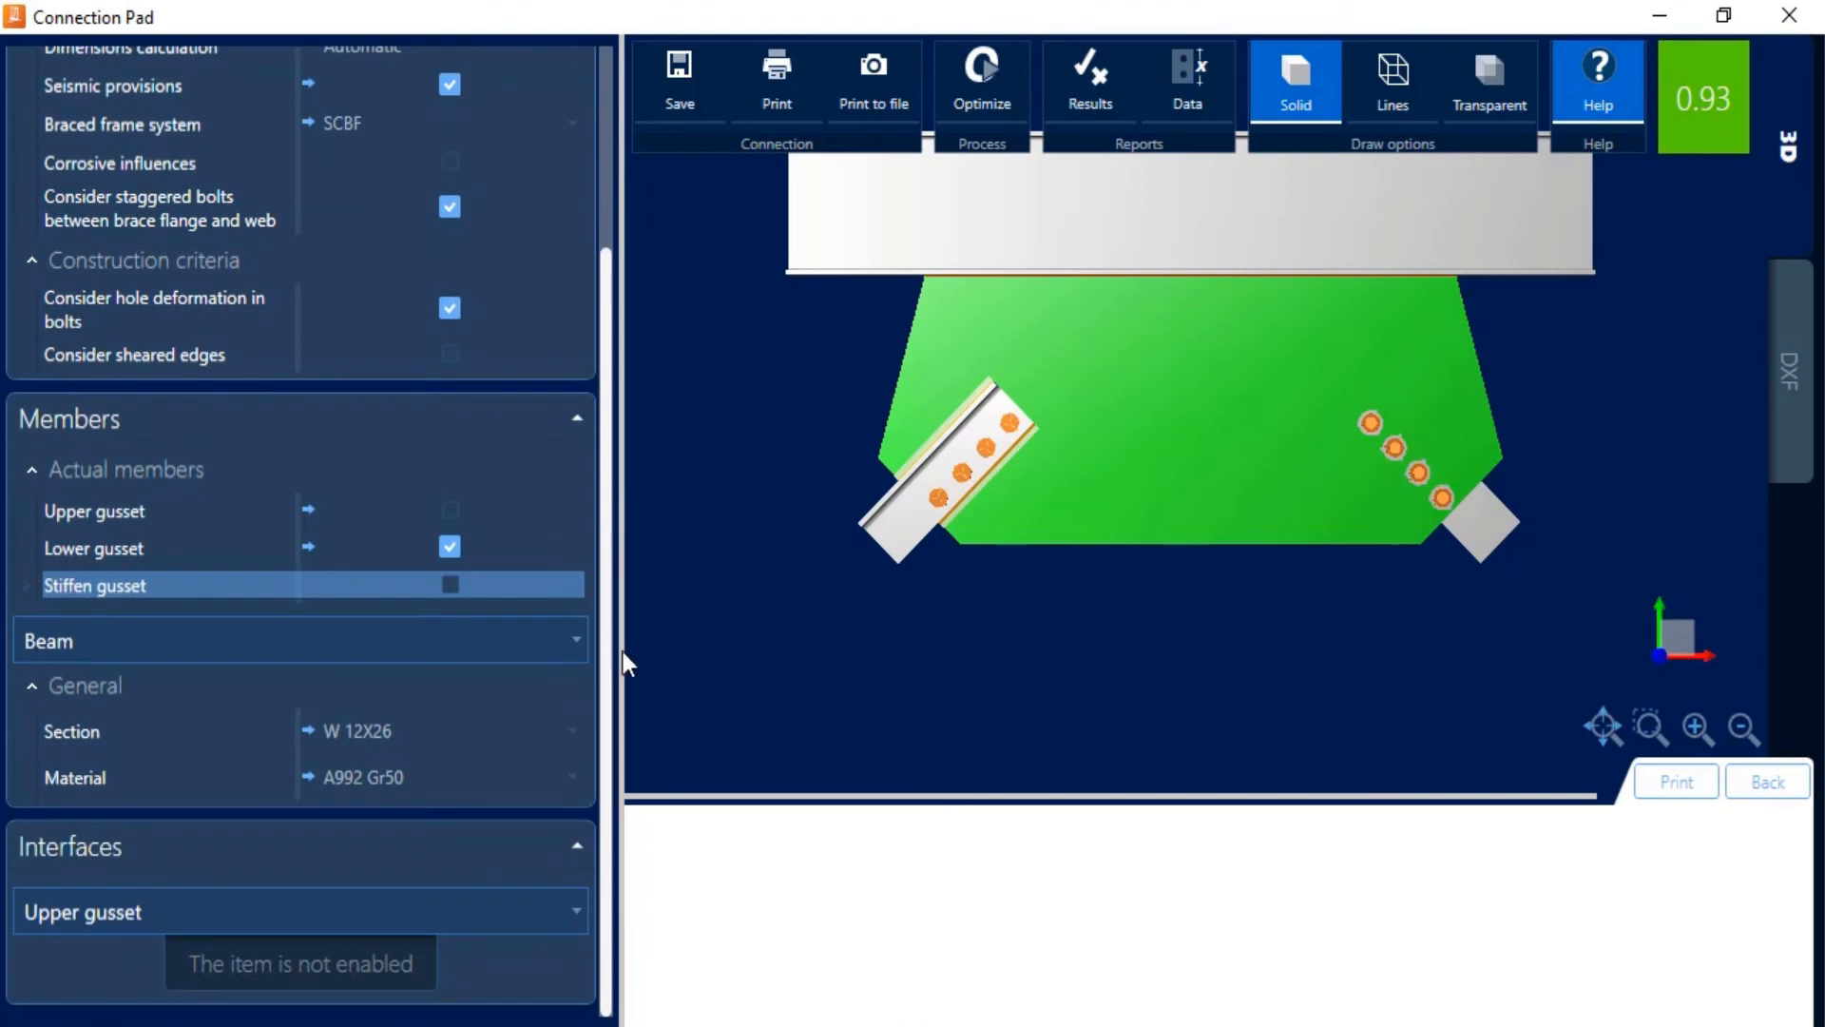
pyautogui.click(367, 913)
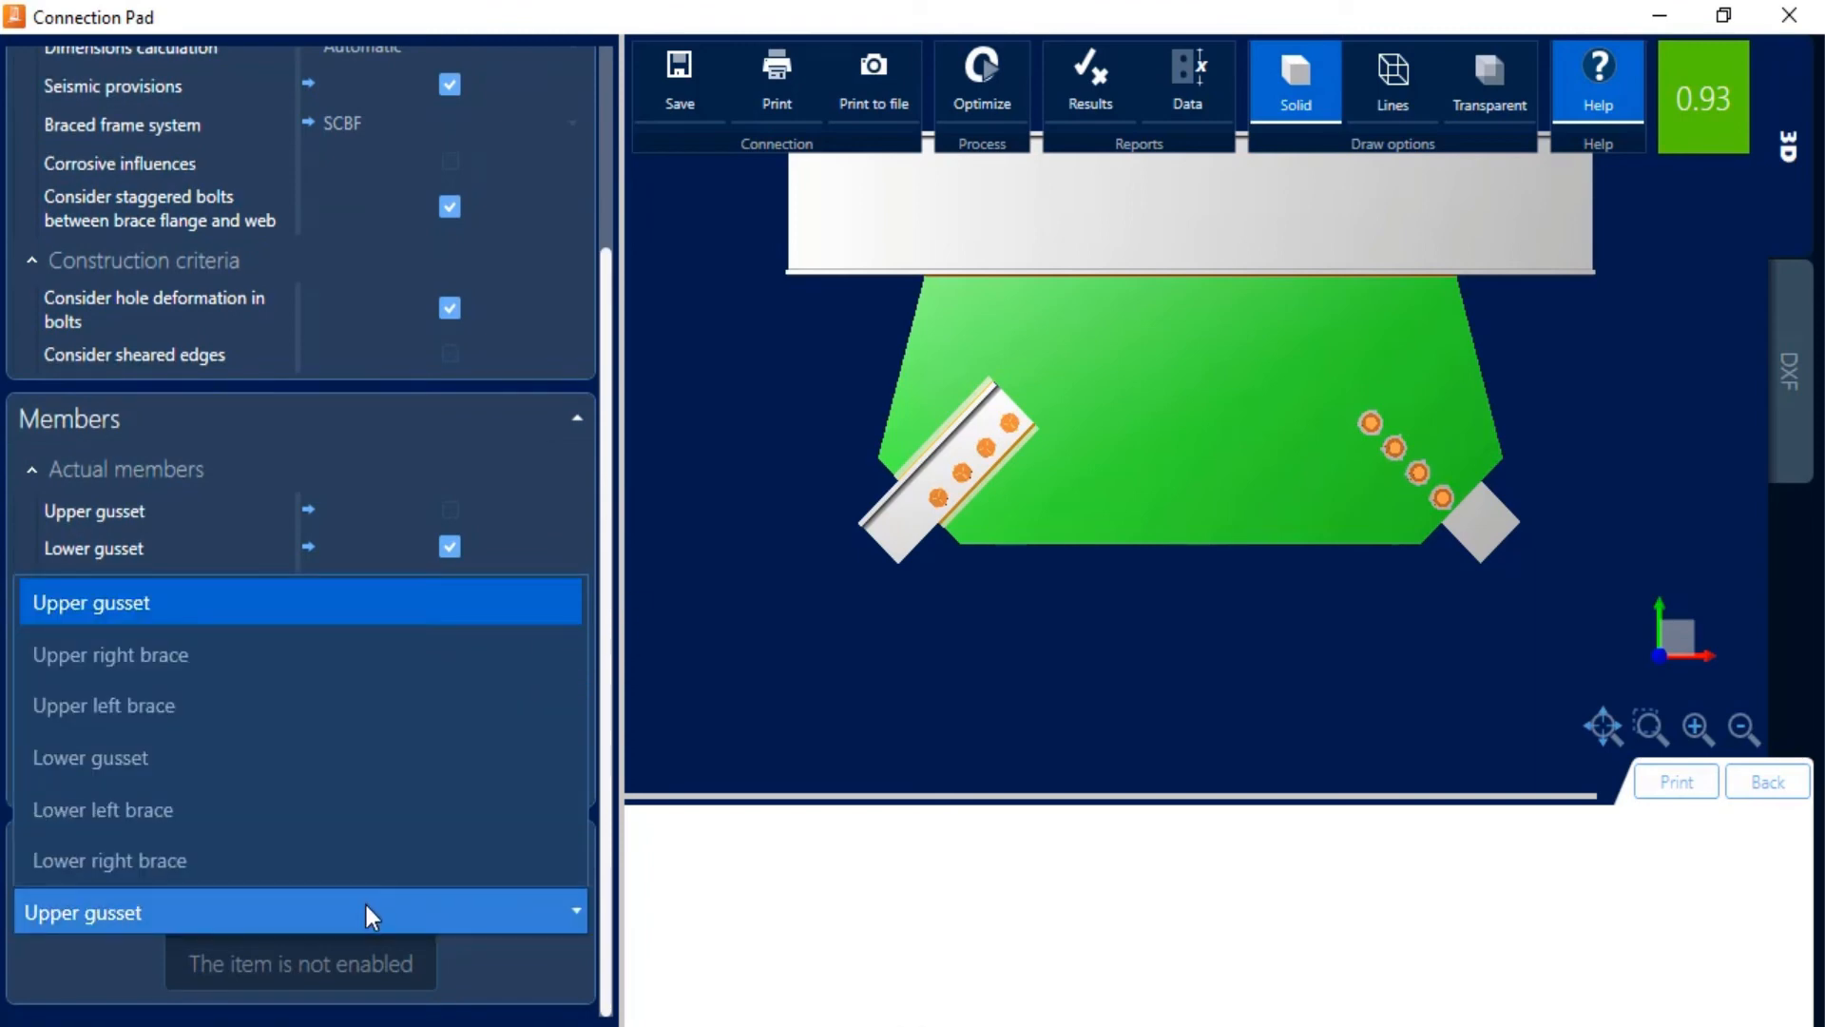
pyautogui.click(264, 728)
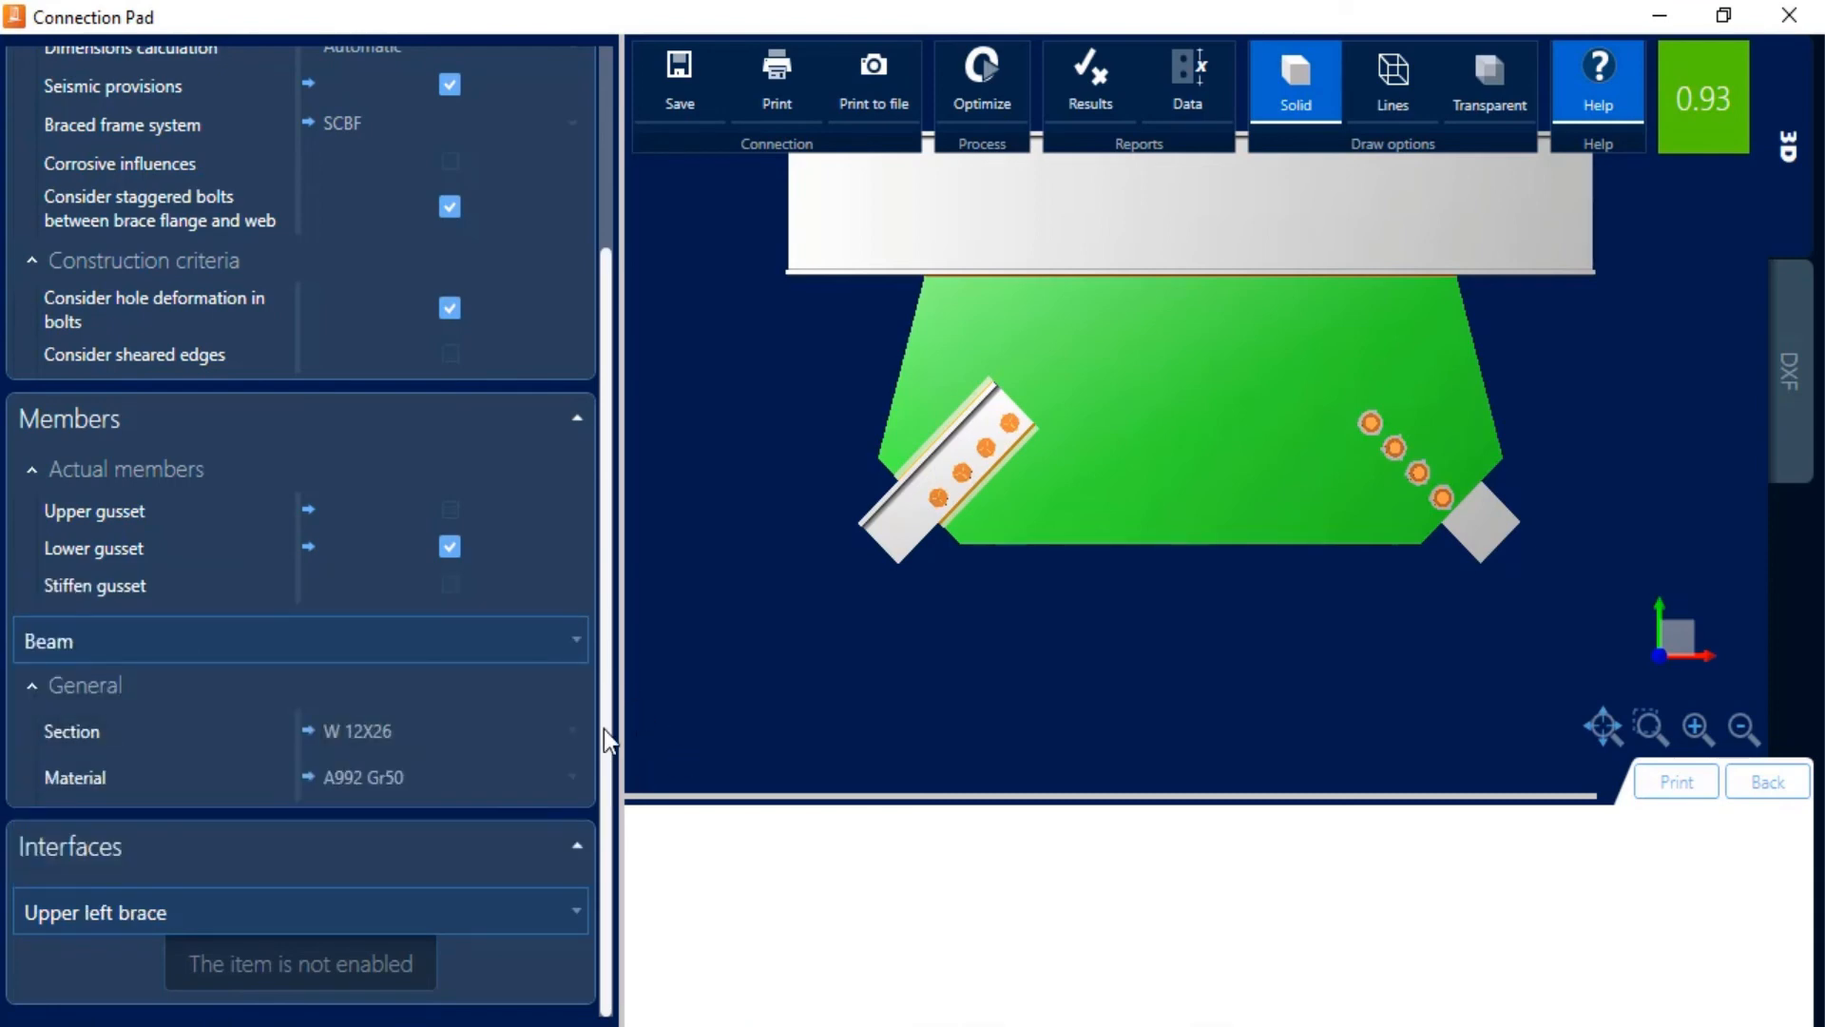
pyautogui.click(487, 916)
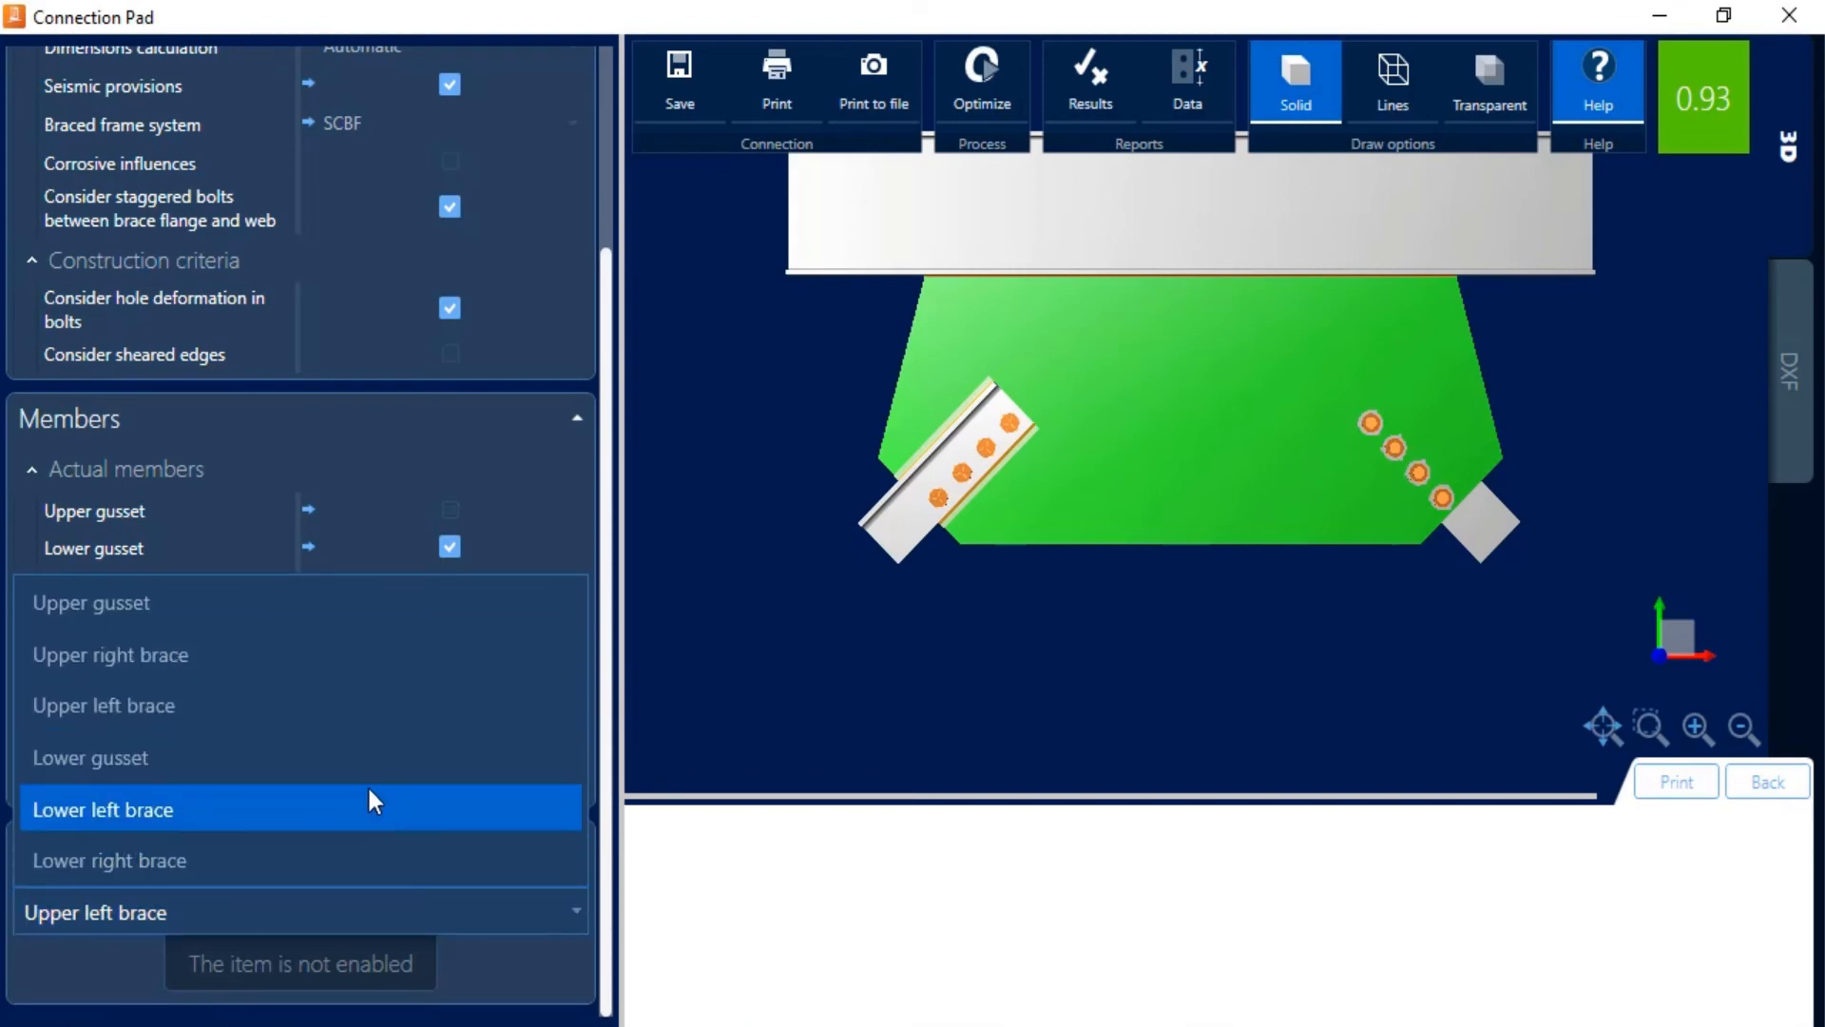
pyautogui.click(352, 809)
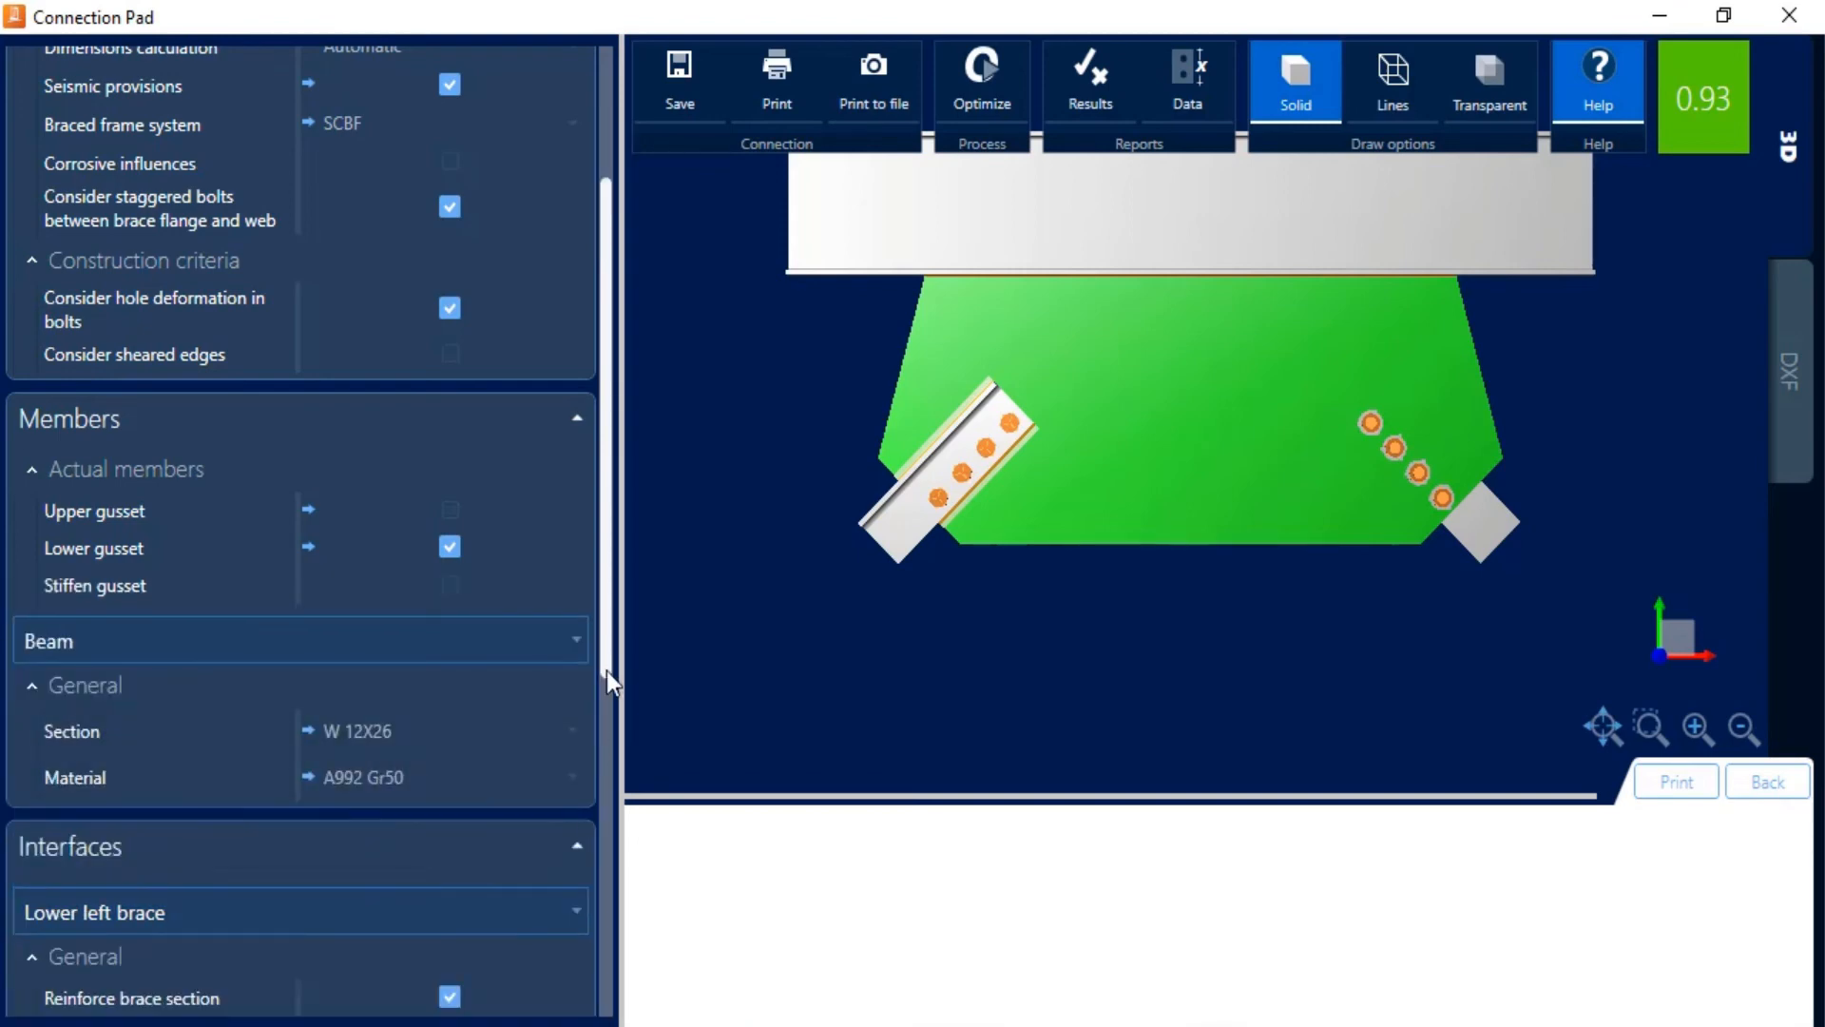
pyautogui.moveTo(607, 670); pyautogui.dragTo(607, 1019)
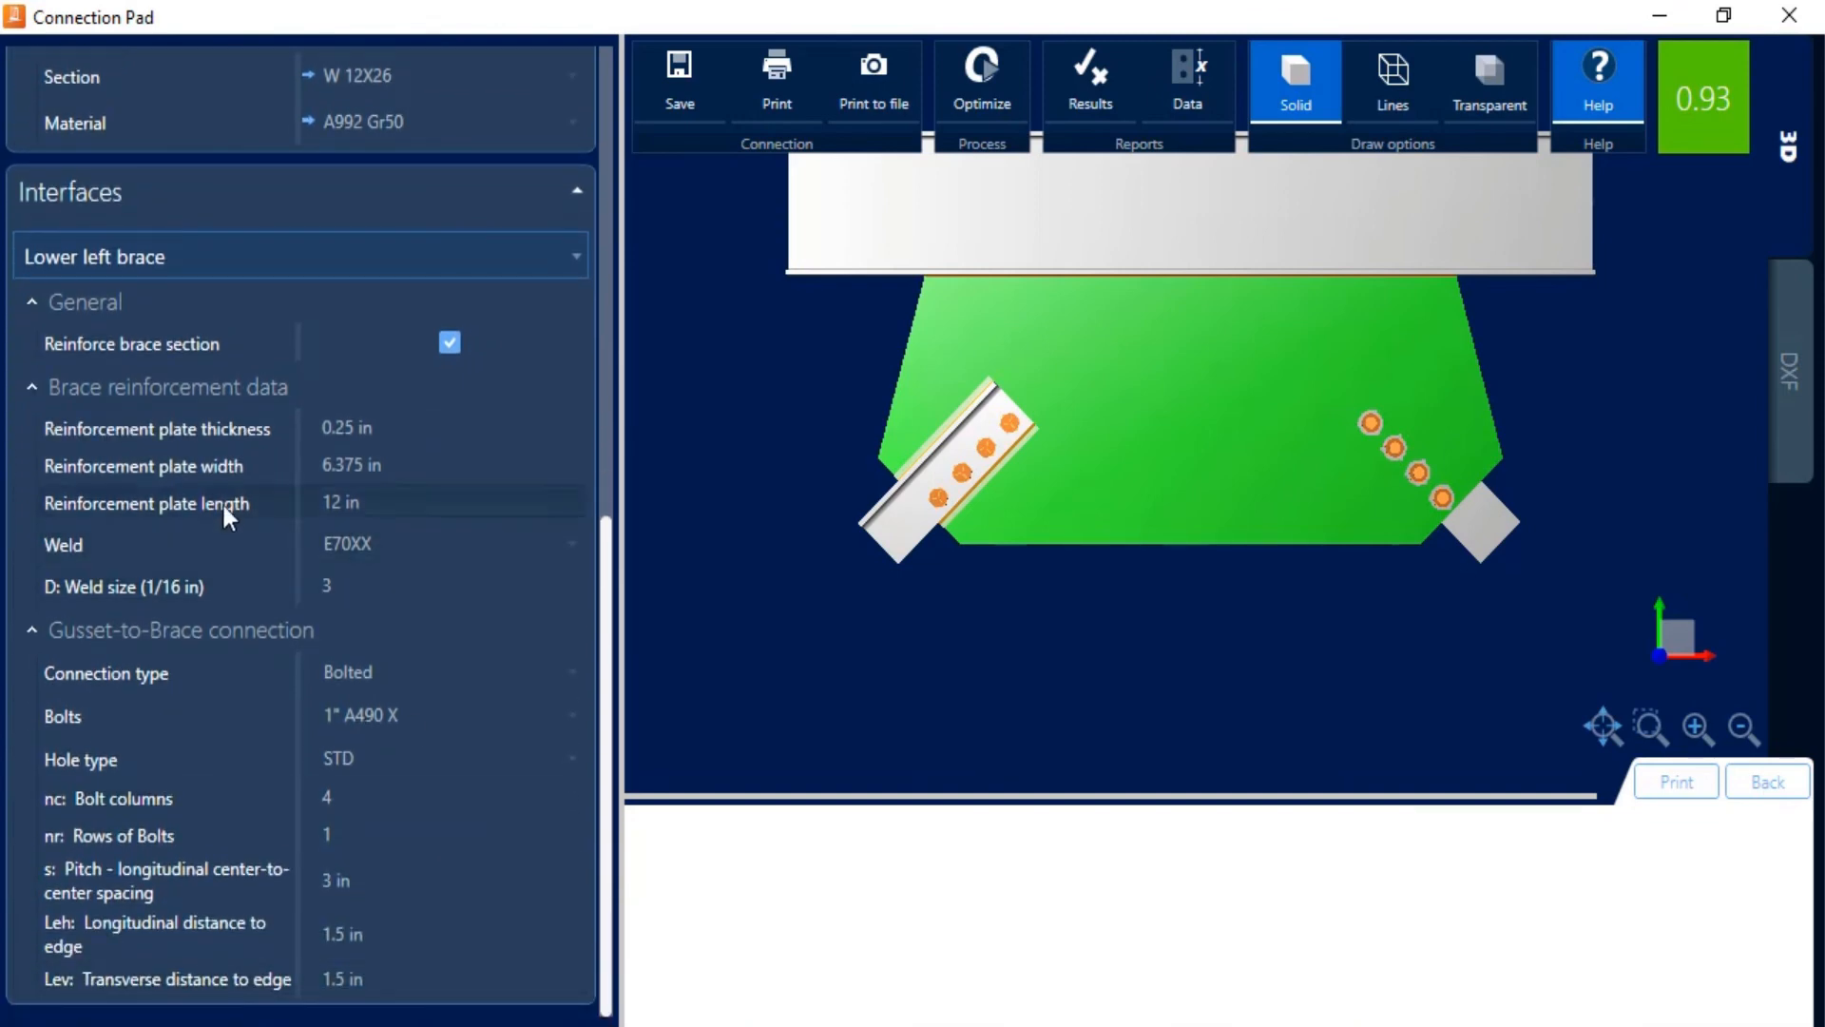
pyautogui.click(453, 340)
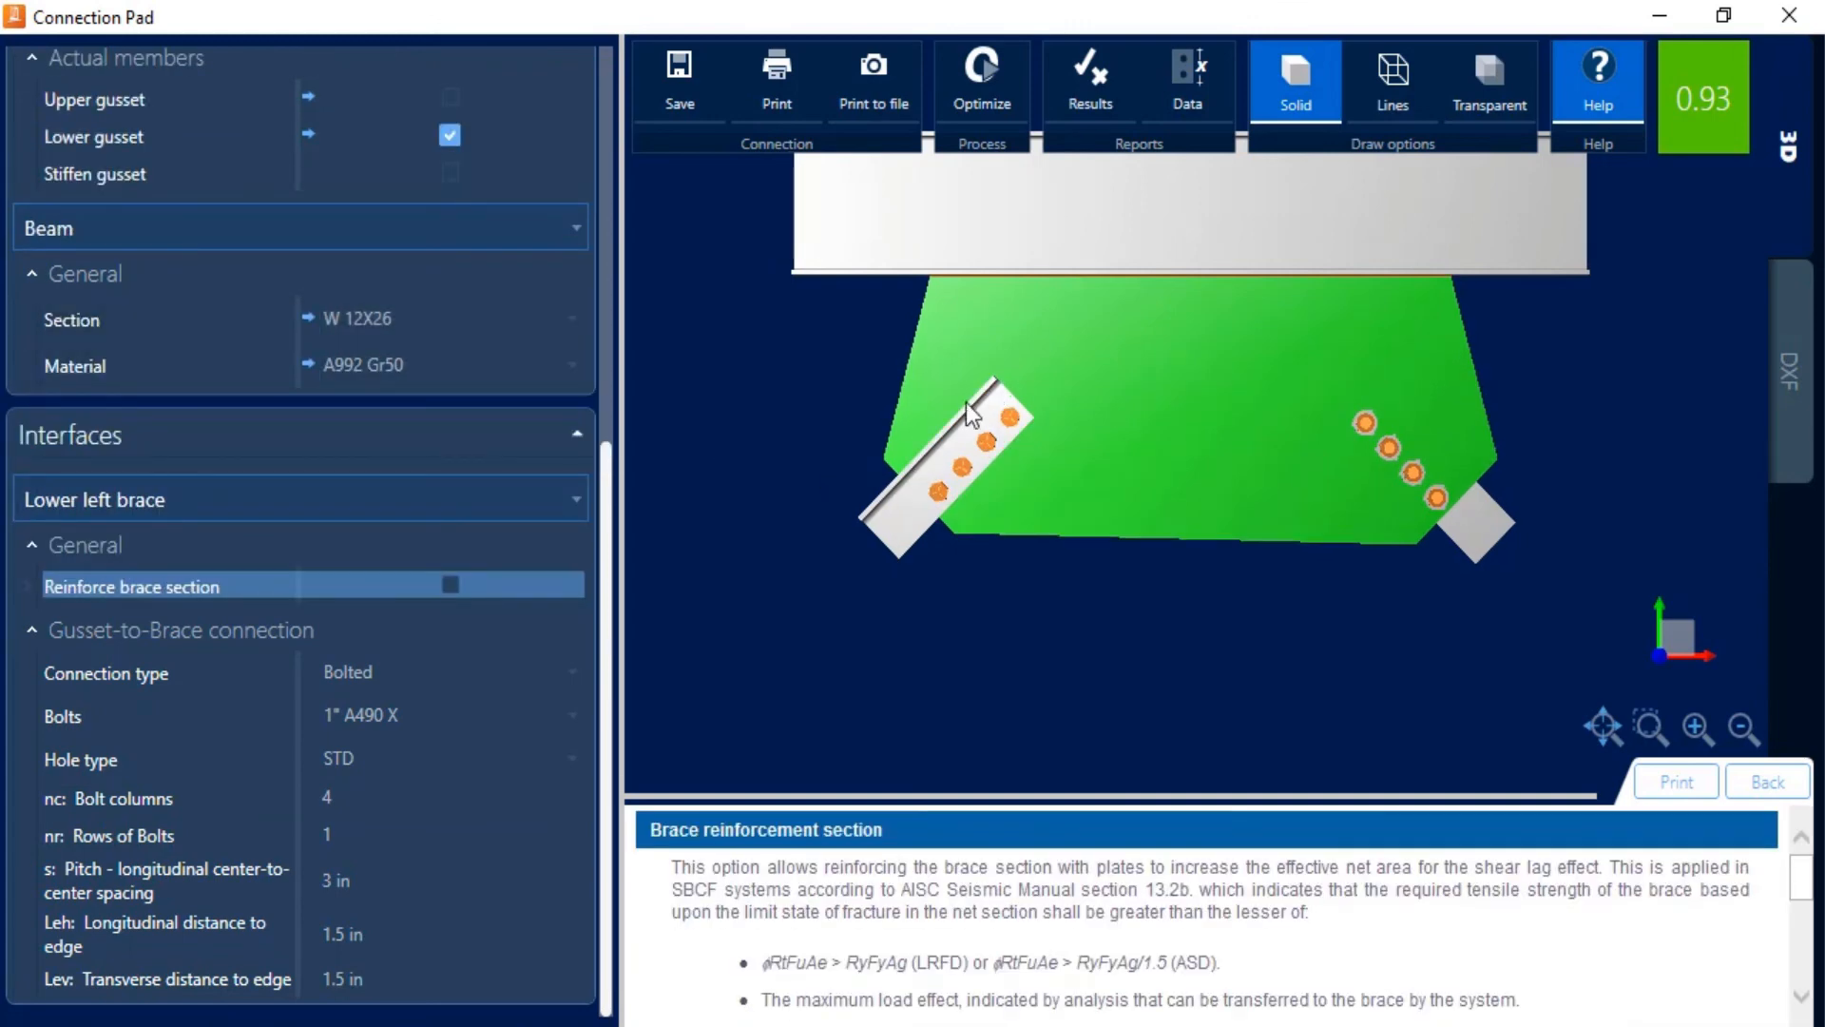
pyautogui.click(451, 585)
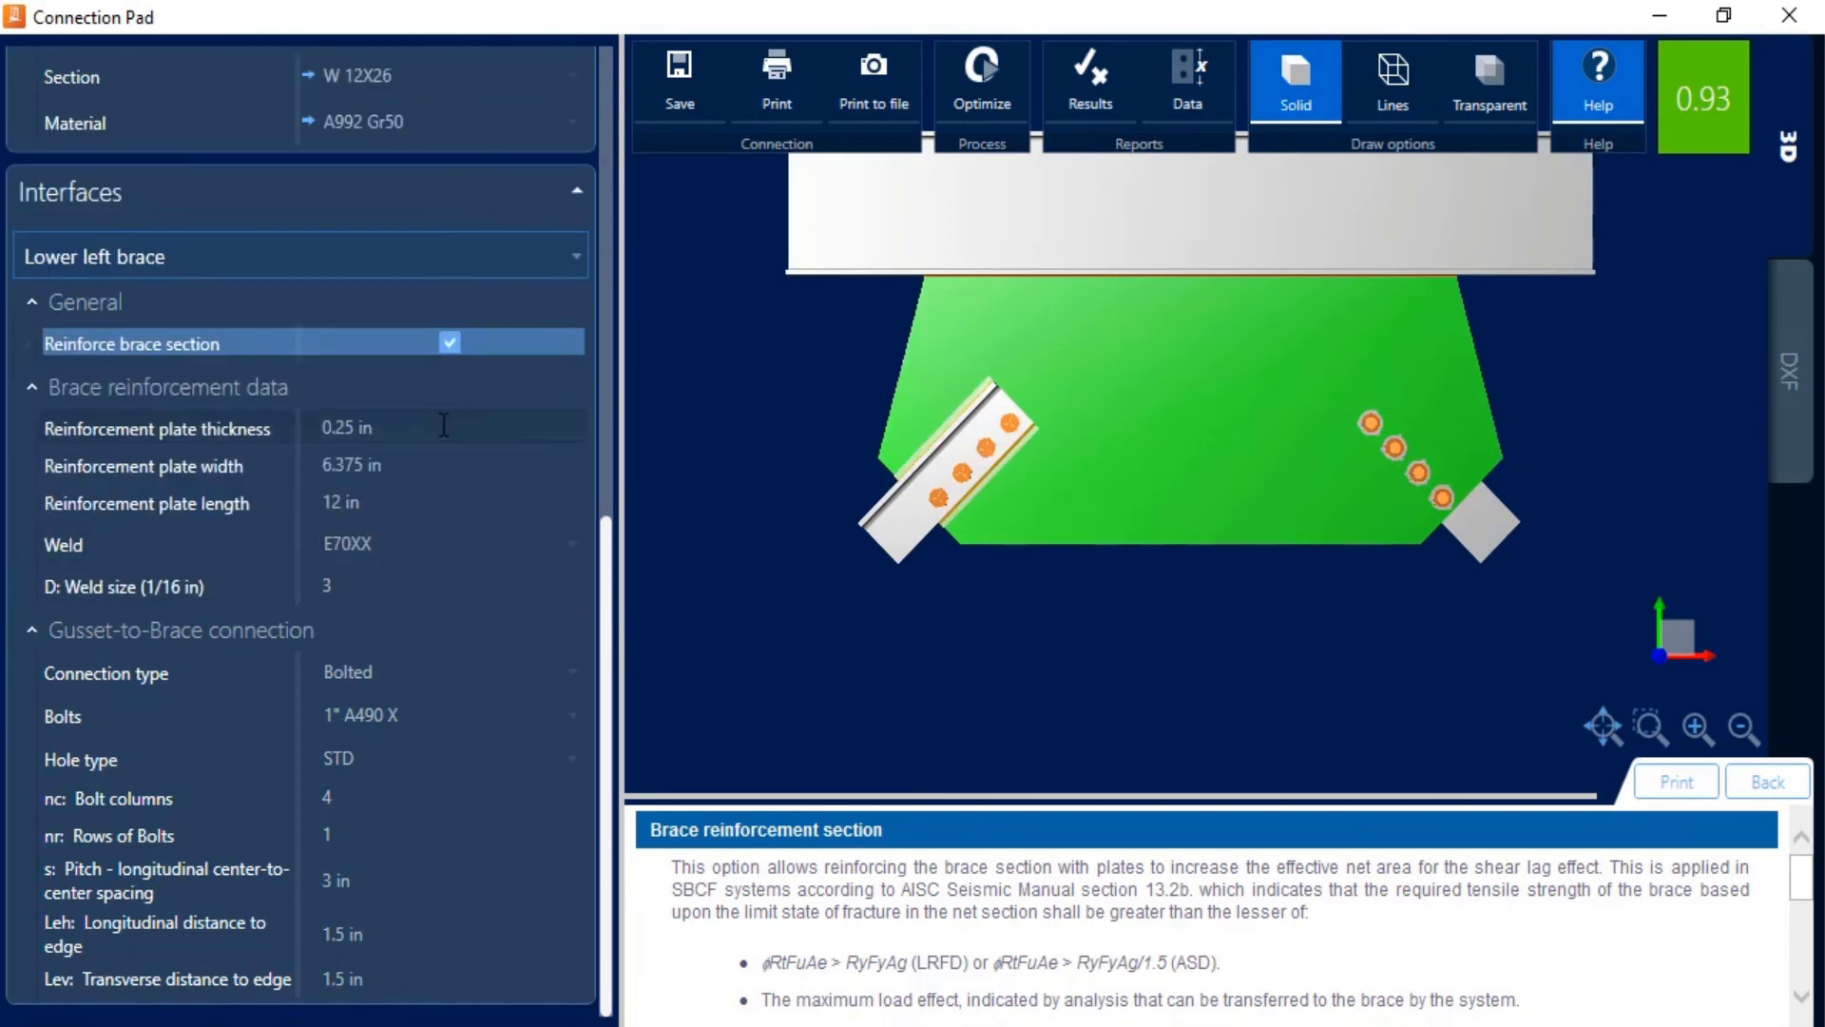
pyautogui.click(449, 342)
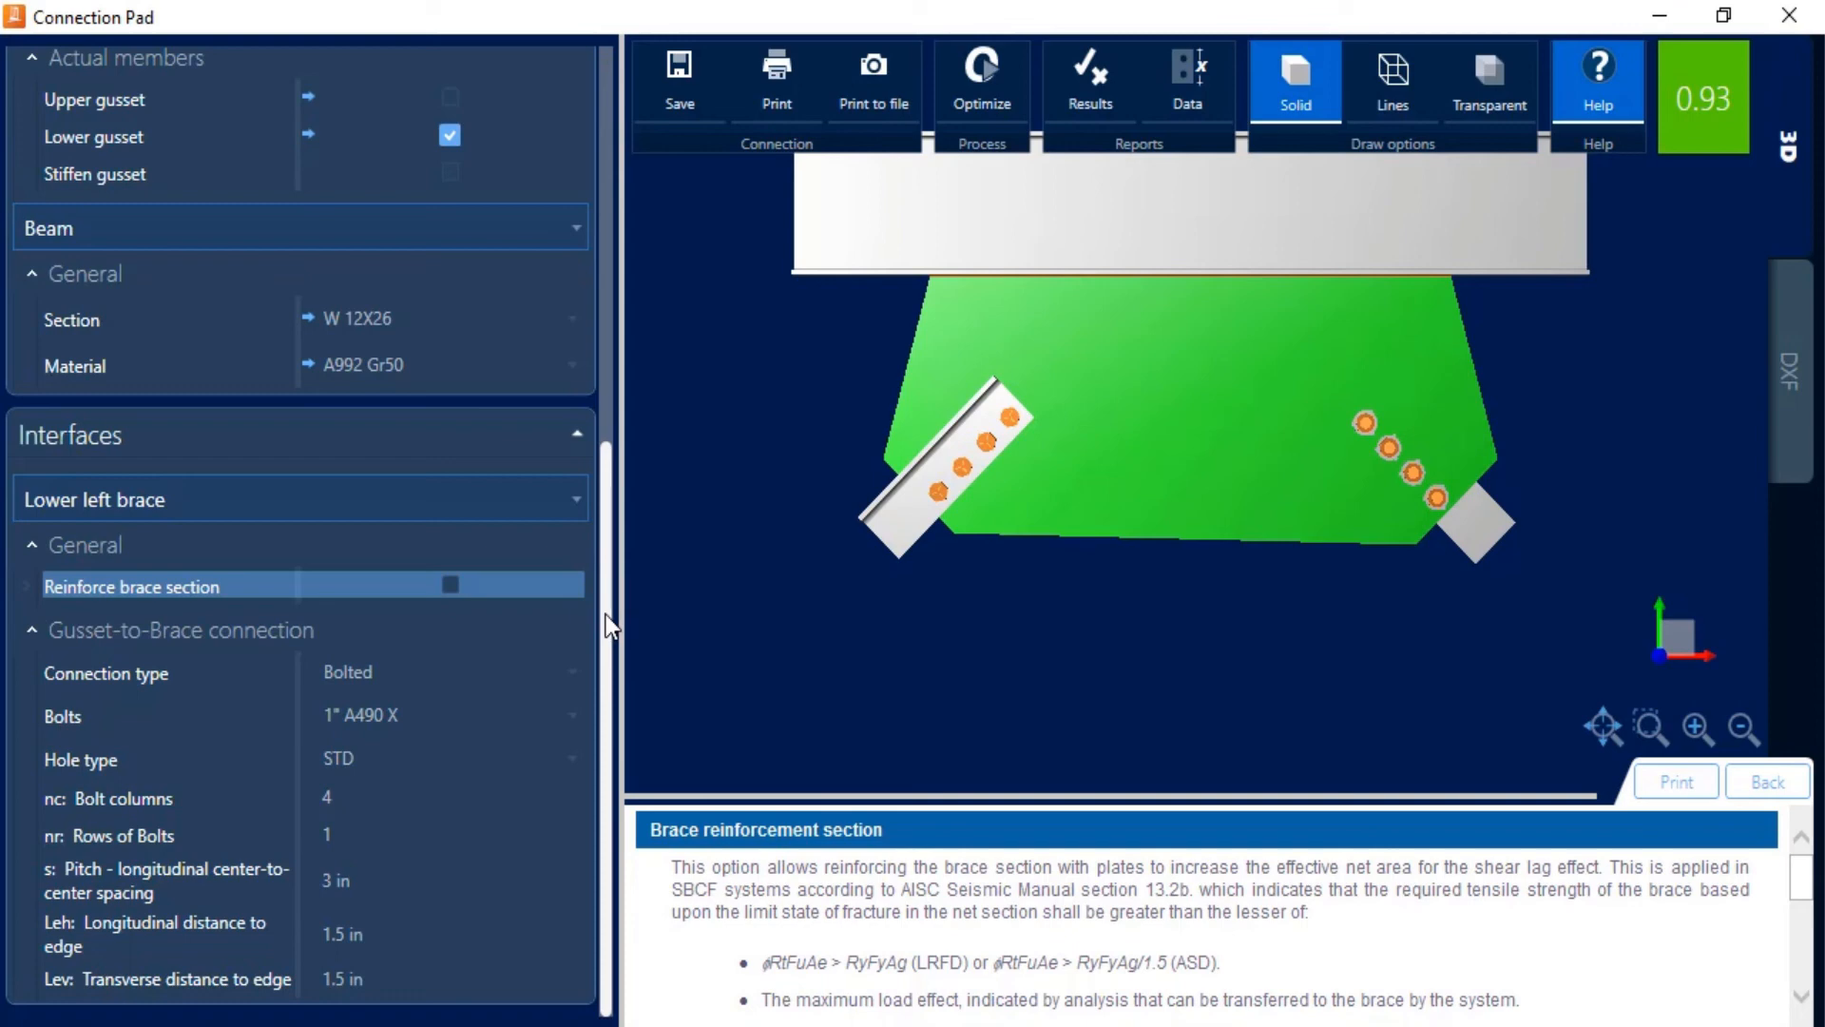
pyautogui.click(345, 671)
pyautogui.click(335, 739)
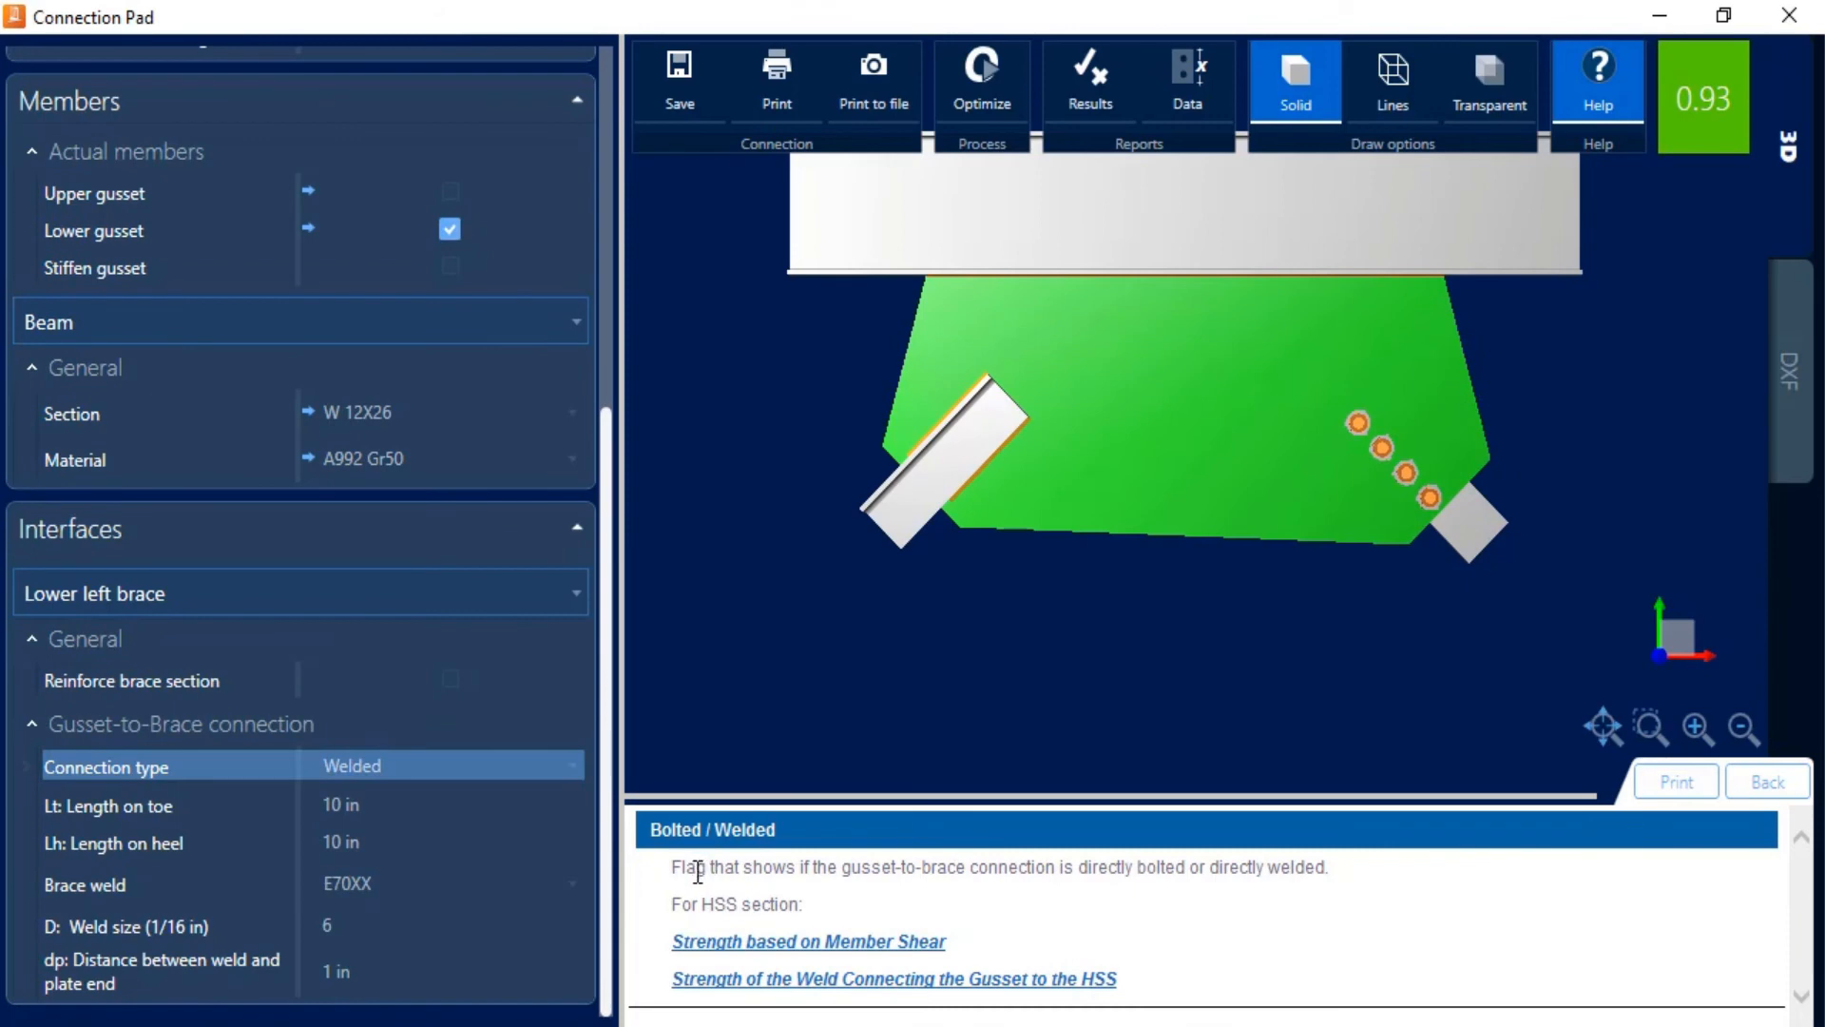
# Turn off brace section reinforcement for the lower right brace interface and set its gusset-to-brace connection type to Welded.
pyautogui.click(376, 609)
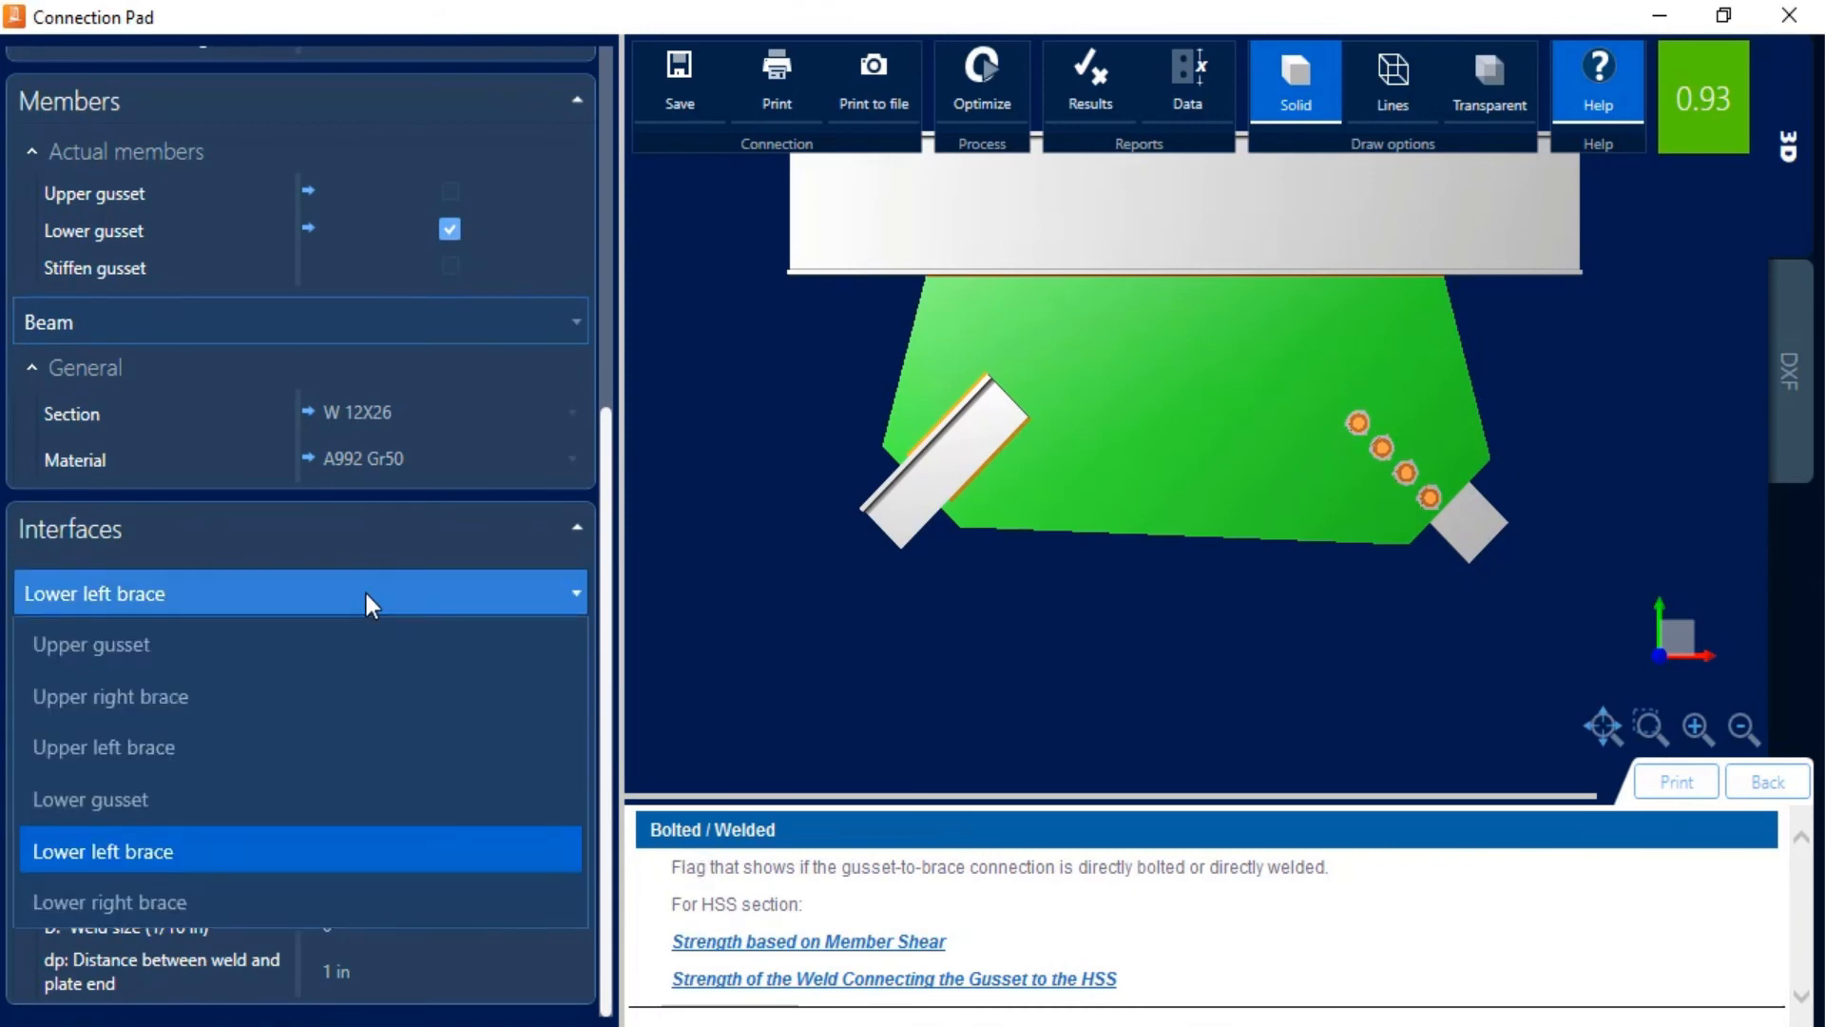
pyautogui.click(364, 899)
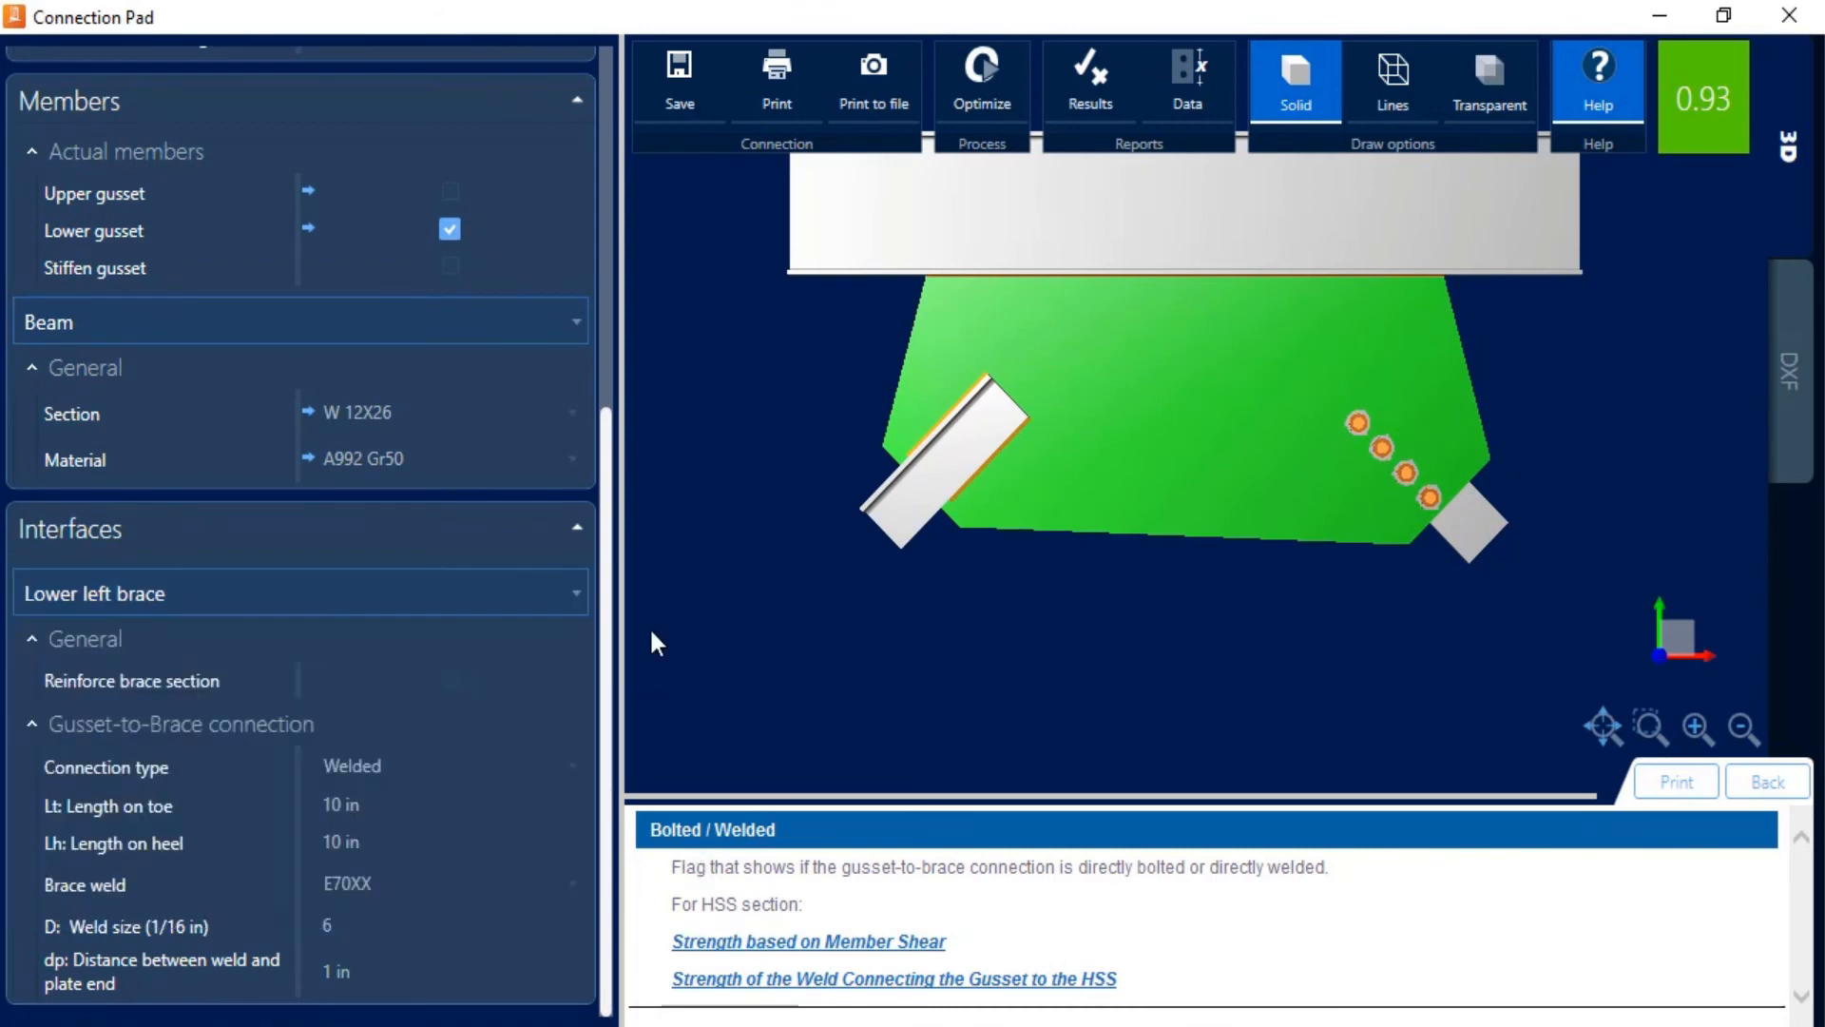
pyautogui.click(447, 679)
pyautogui.scroll(-2, 614, 685)
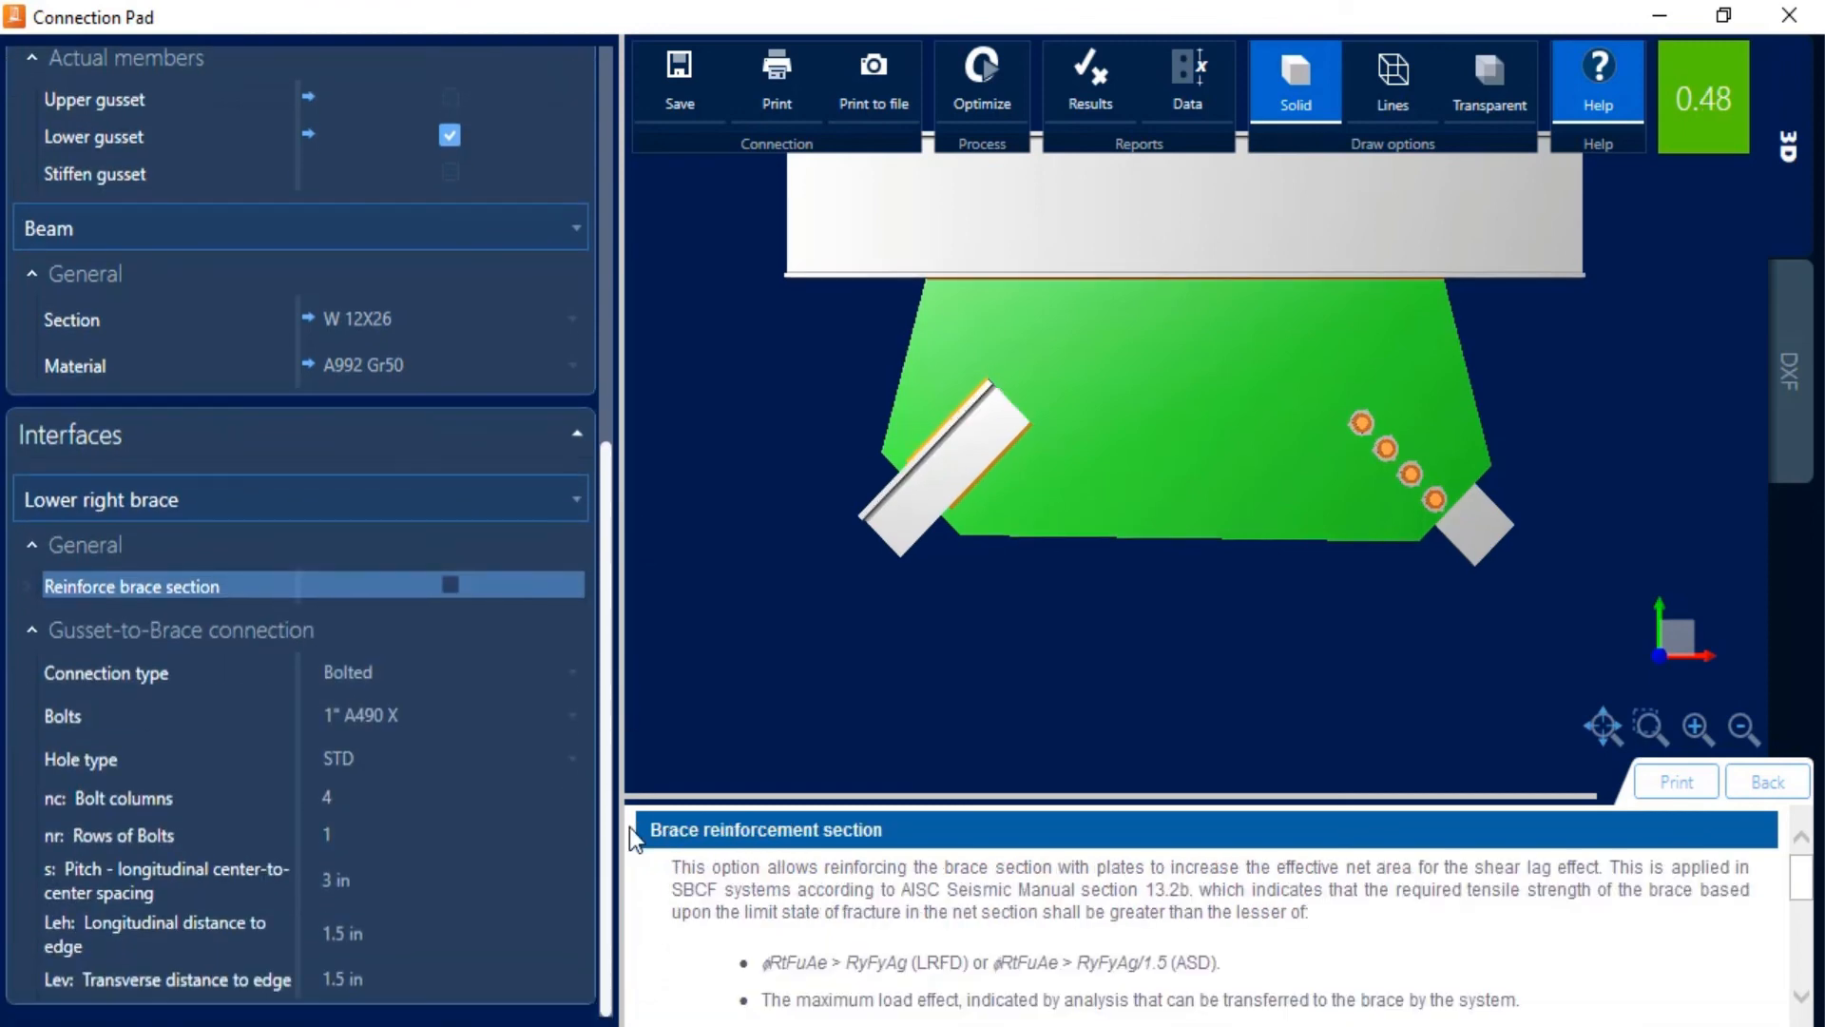
pyautogui.click(420, 673)
pyautogui.click(403, 736)
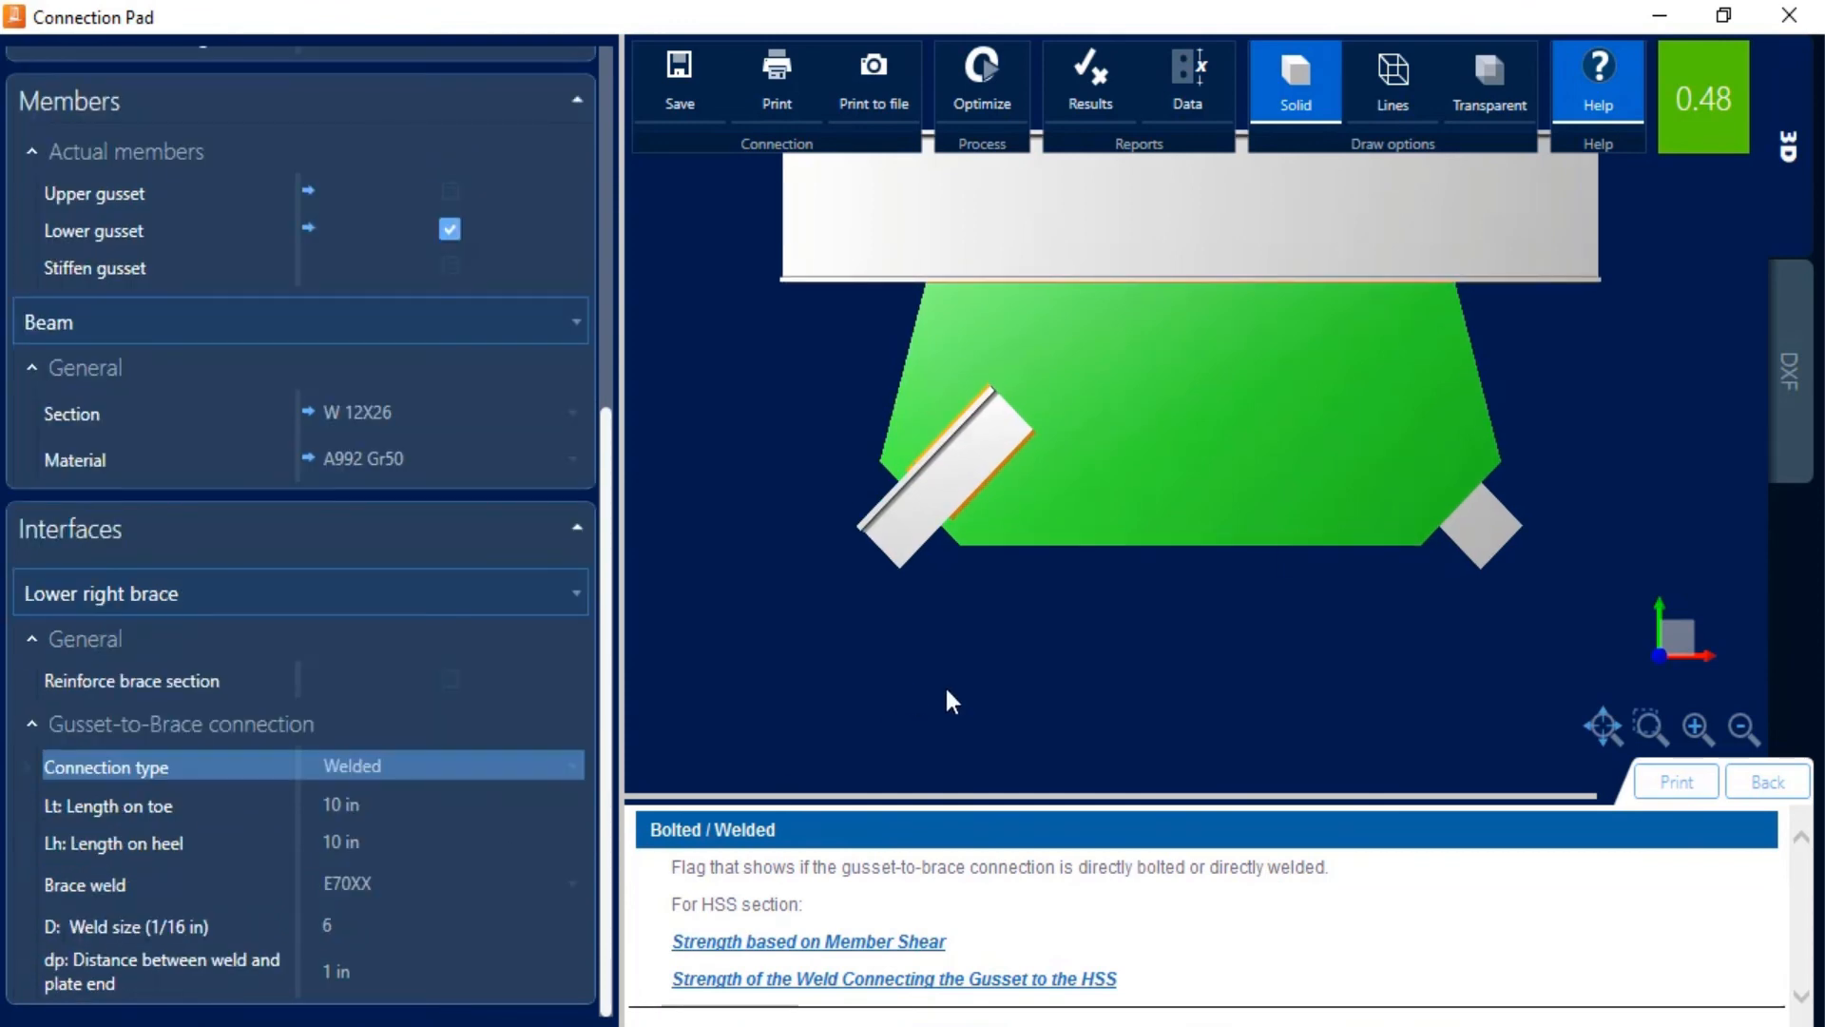
# View the connection's DXF drawing and examine the design and seismic load demands in the results report.
pyautogui.click(1772, 385)
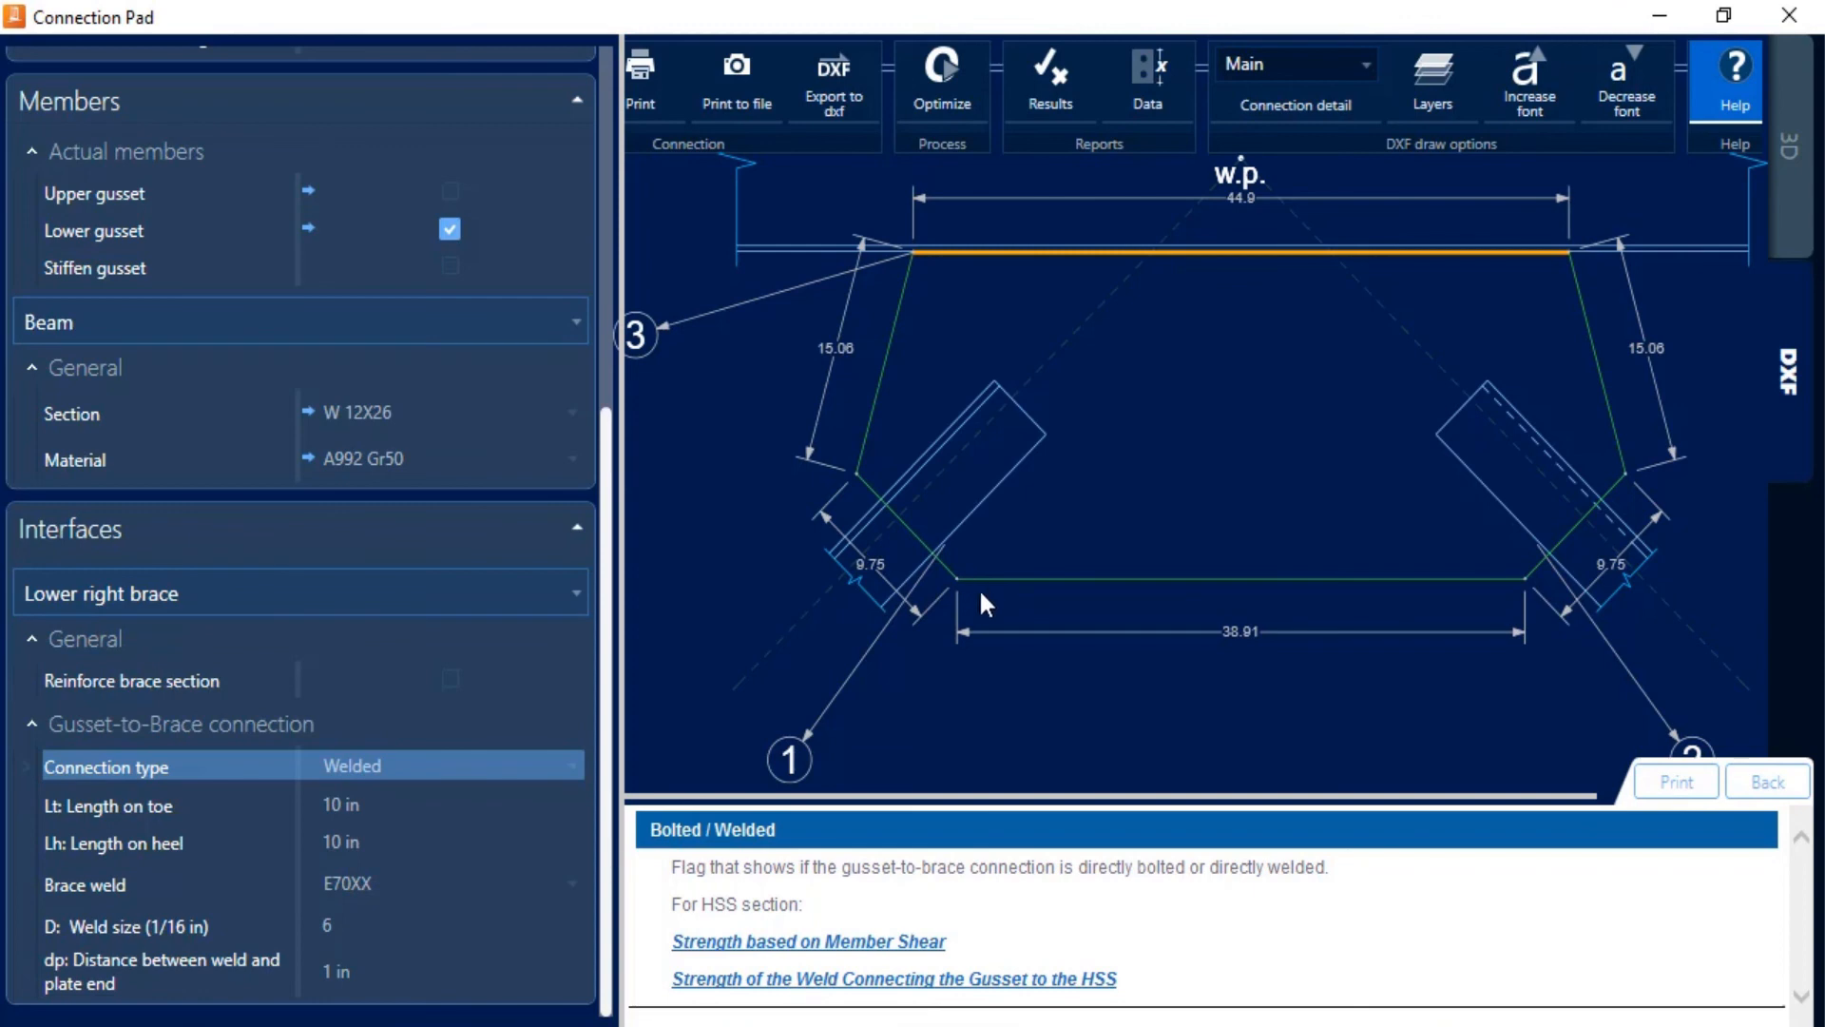
pyautogui.click(1039, 107)
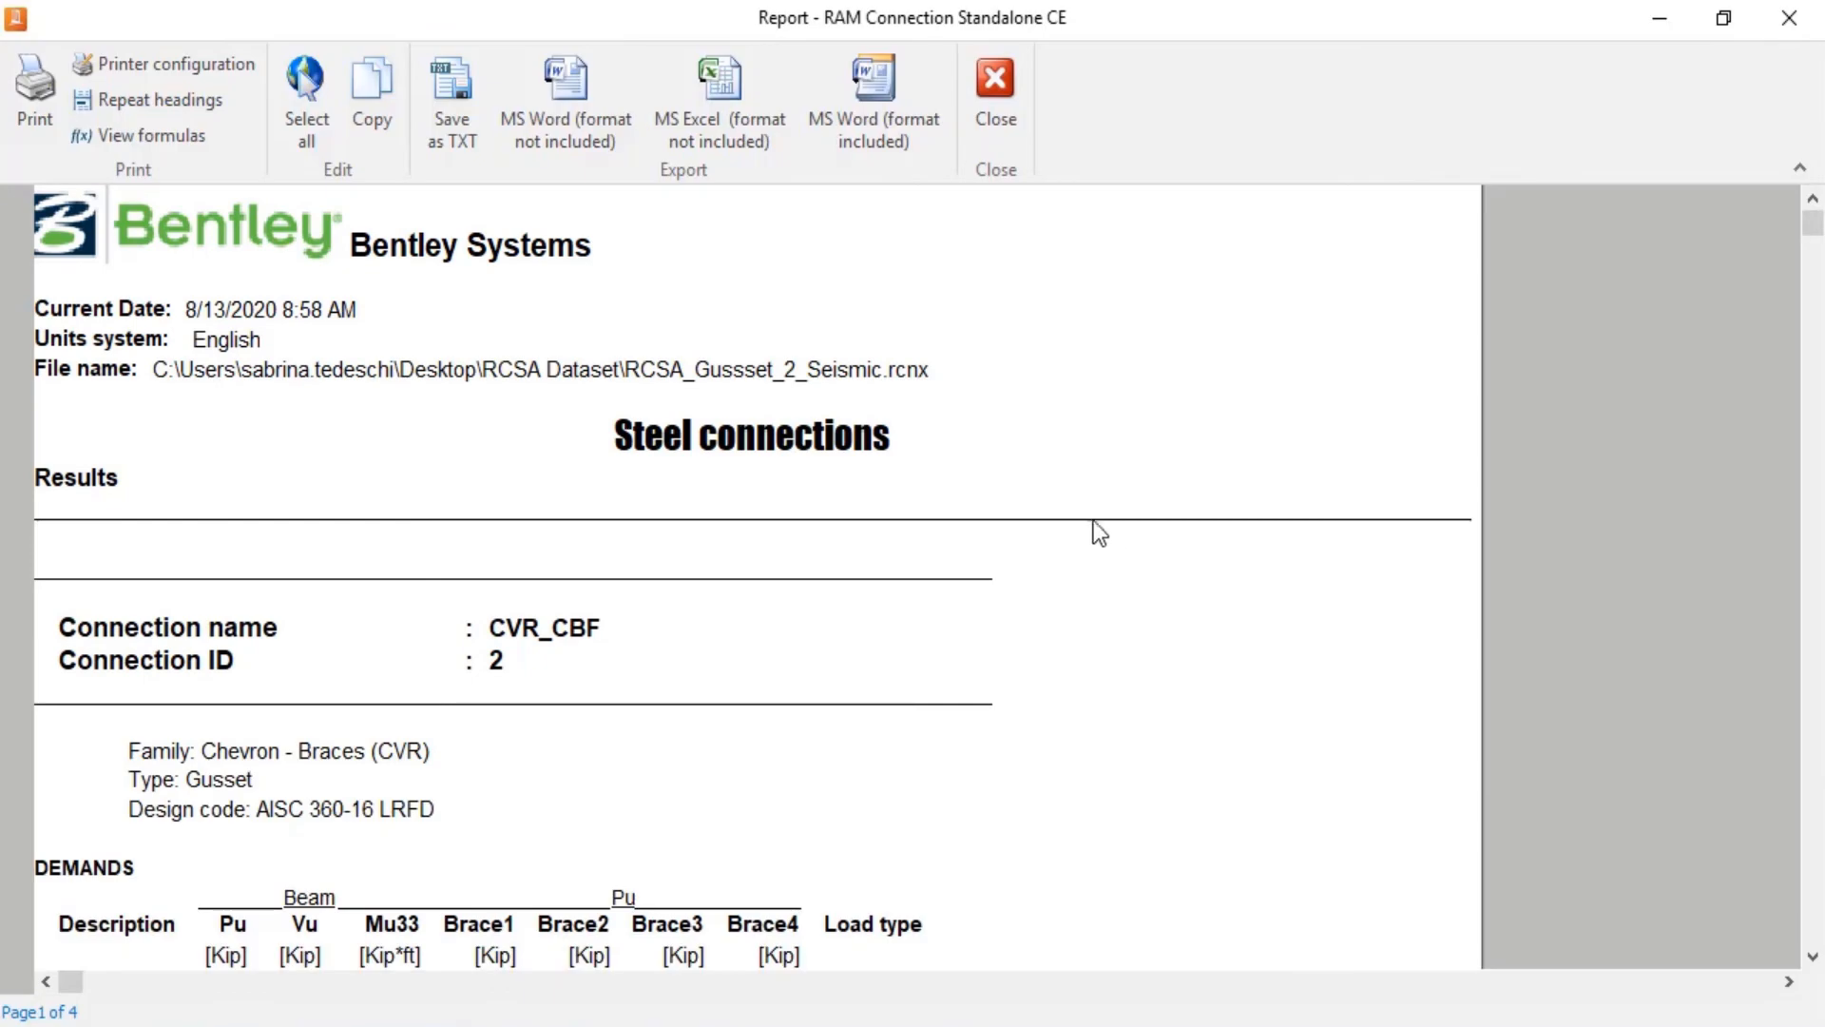
pyautogui.scroll(-6, 1093, 523)
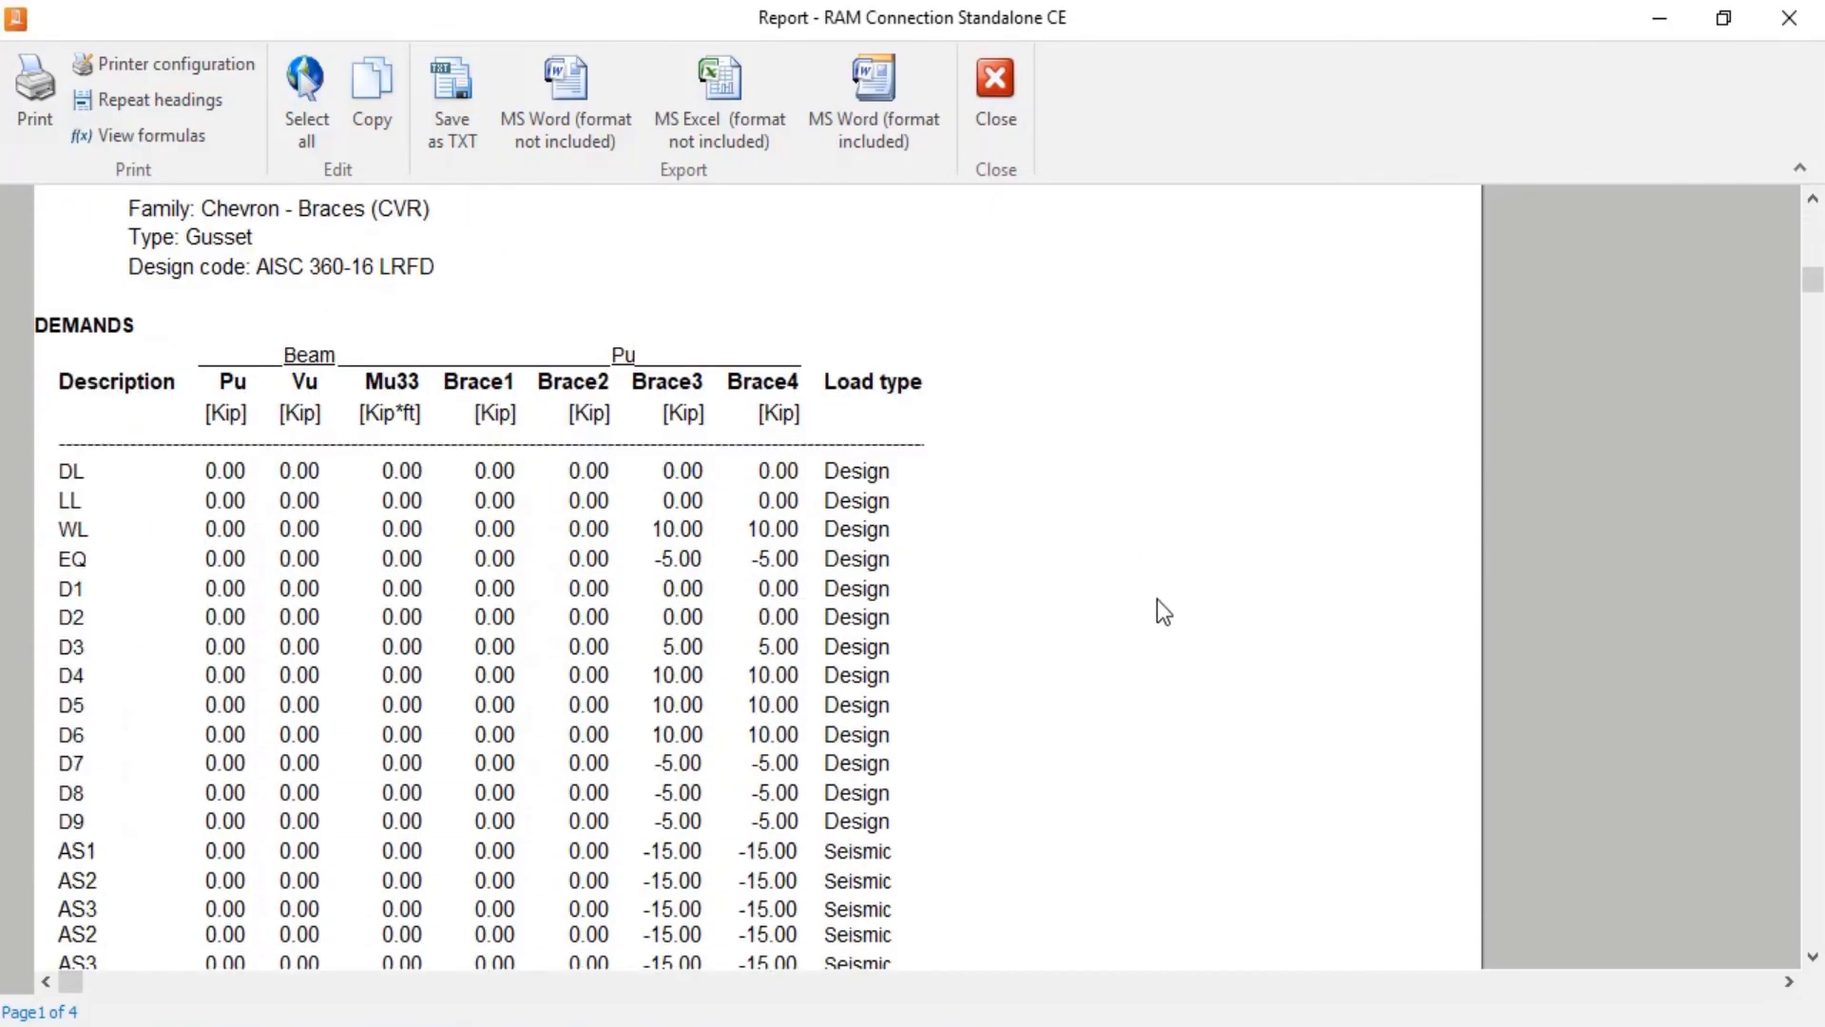
pyautogui.scroll(-5, 1160, 605)
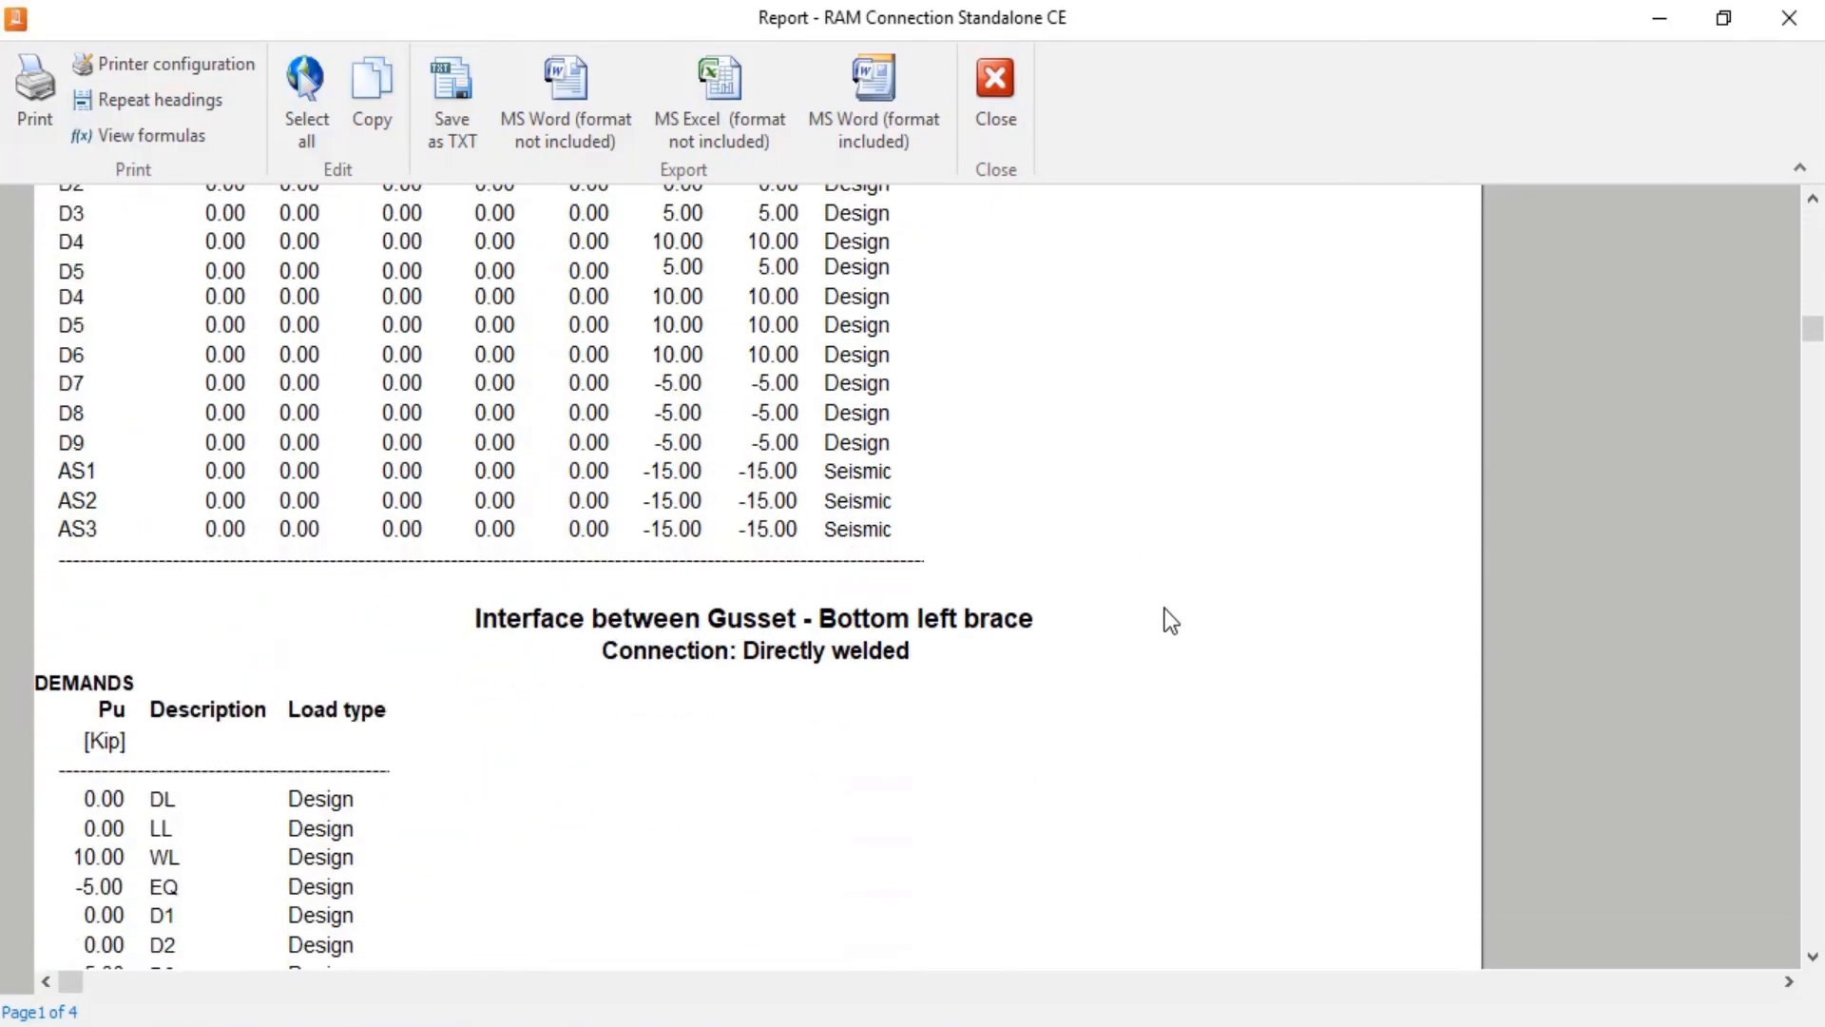
pyautogui.scroll(-7, 1169, 620)
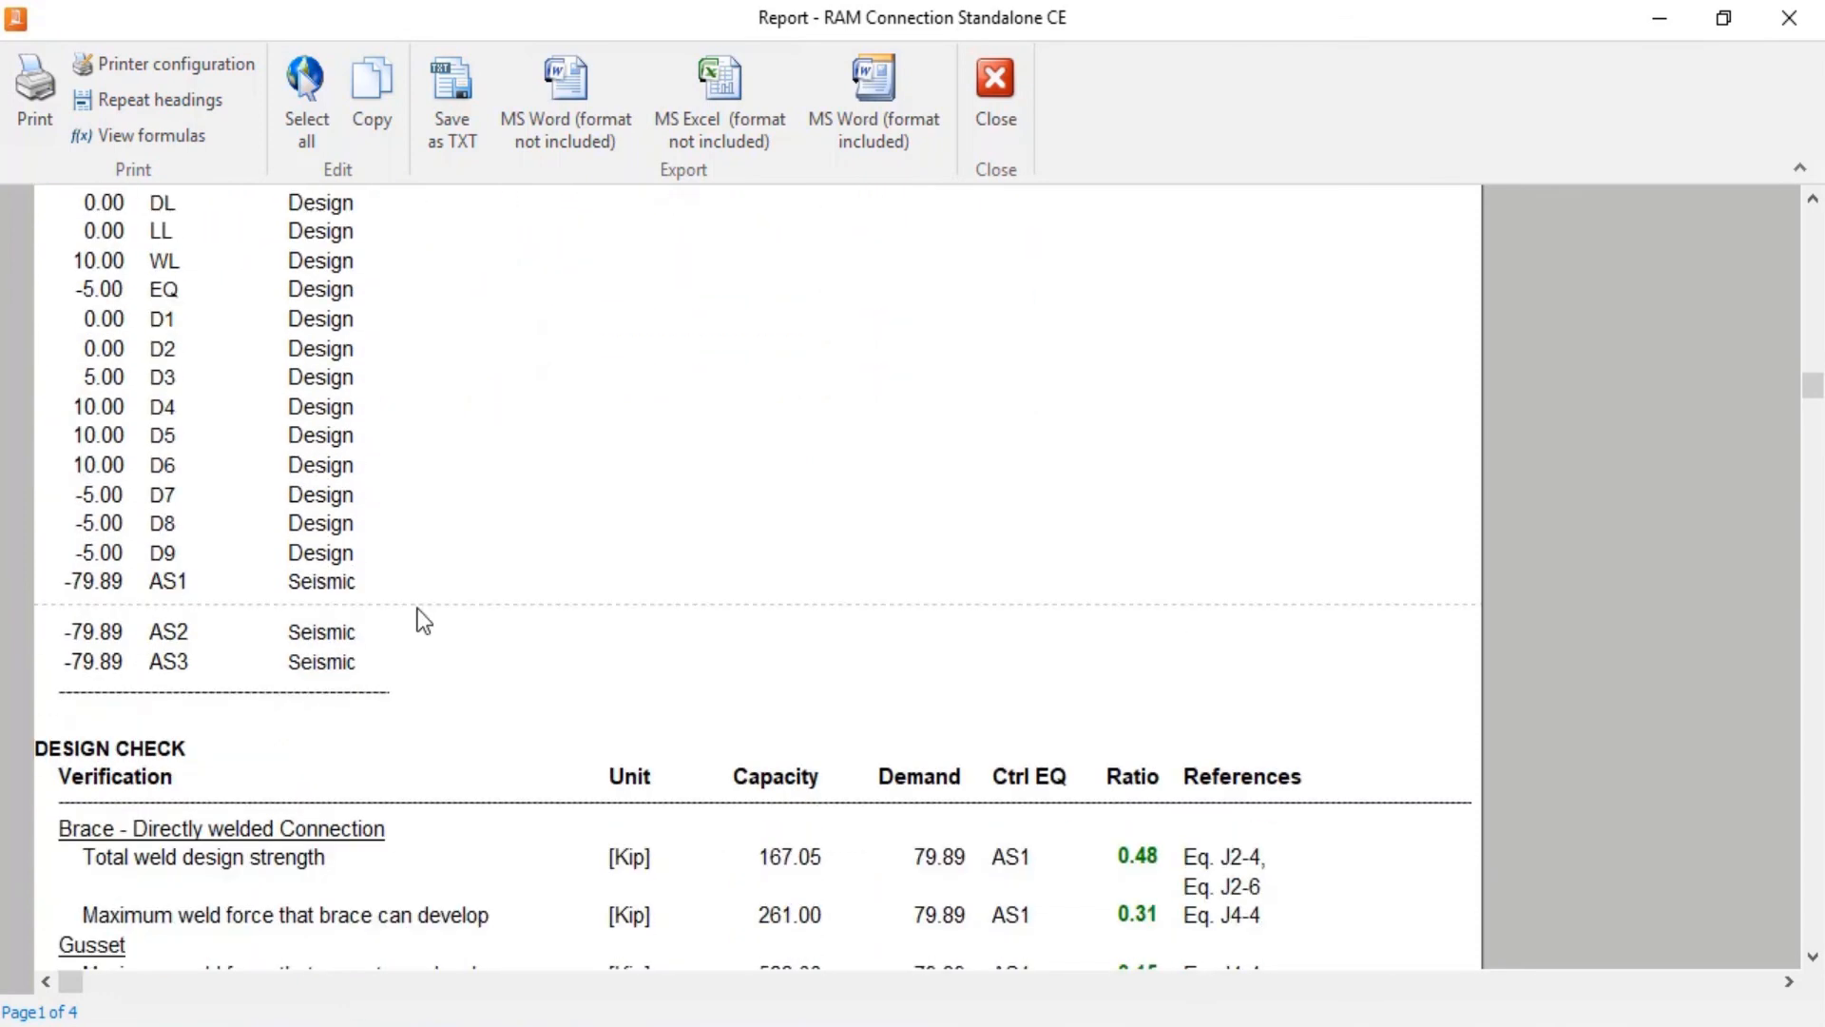
pyautogui.click(73, 632)
pyautogui.click(82, 660)
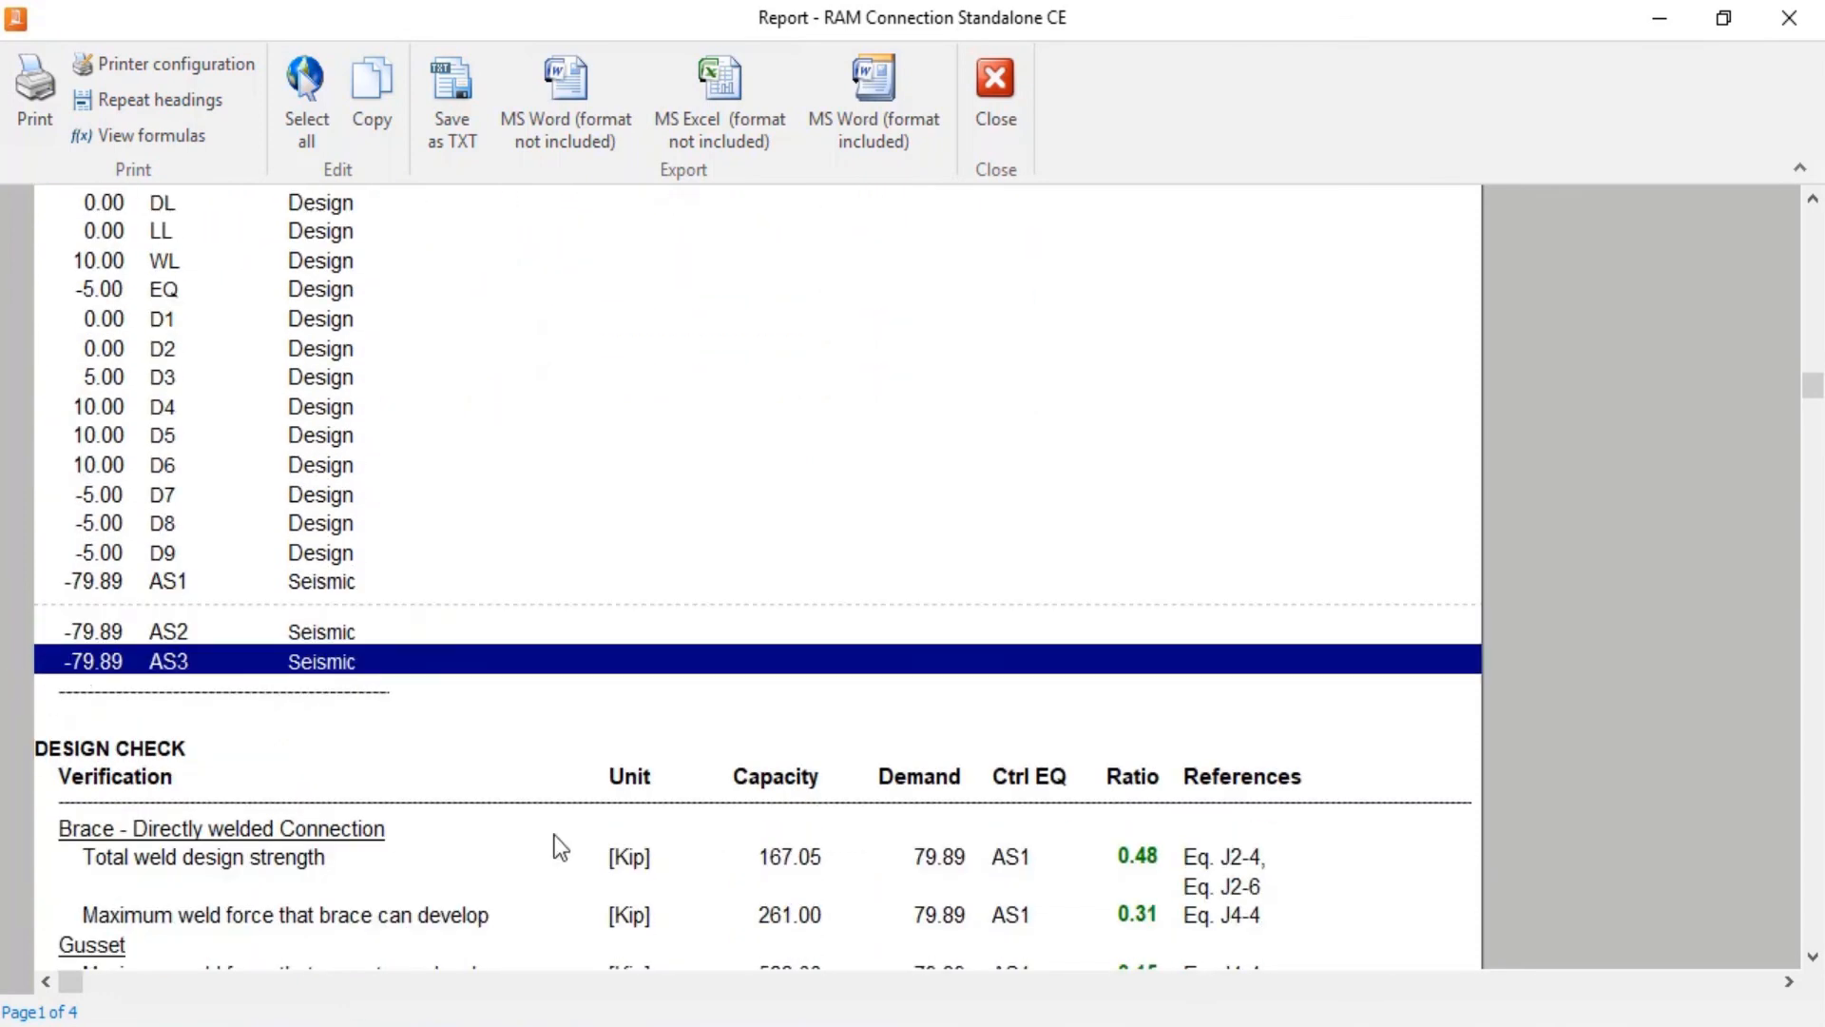
pyautogui.click(224, 582)
pyautogui.click(694, 464)
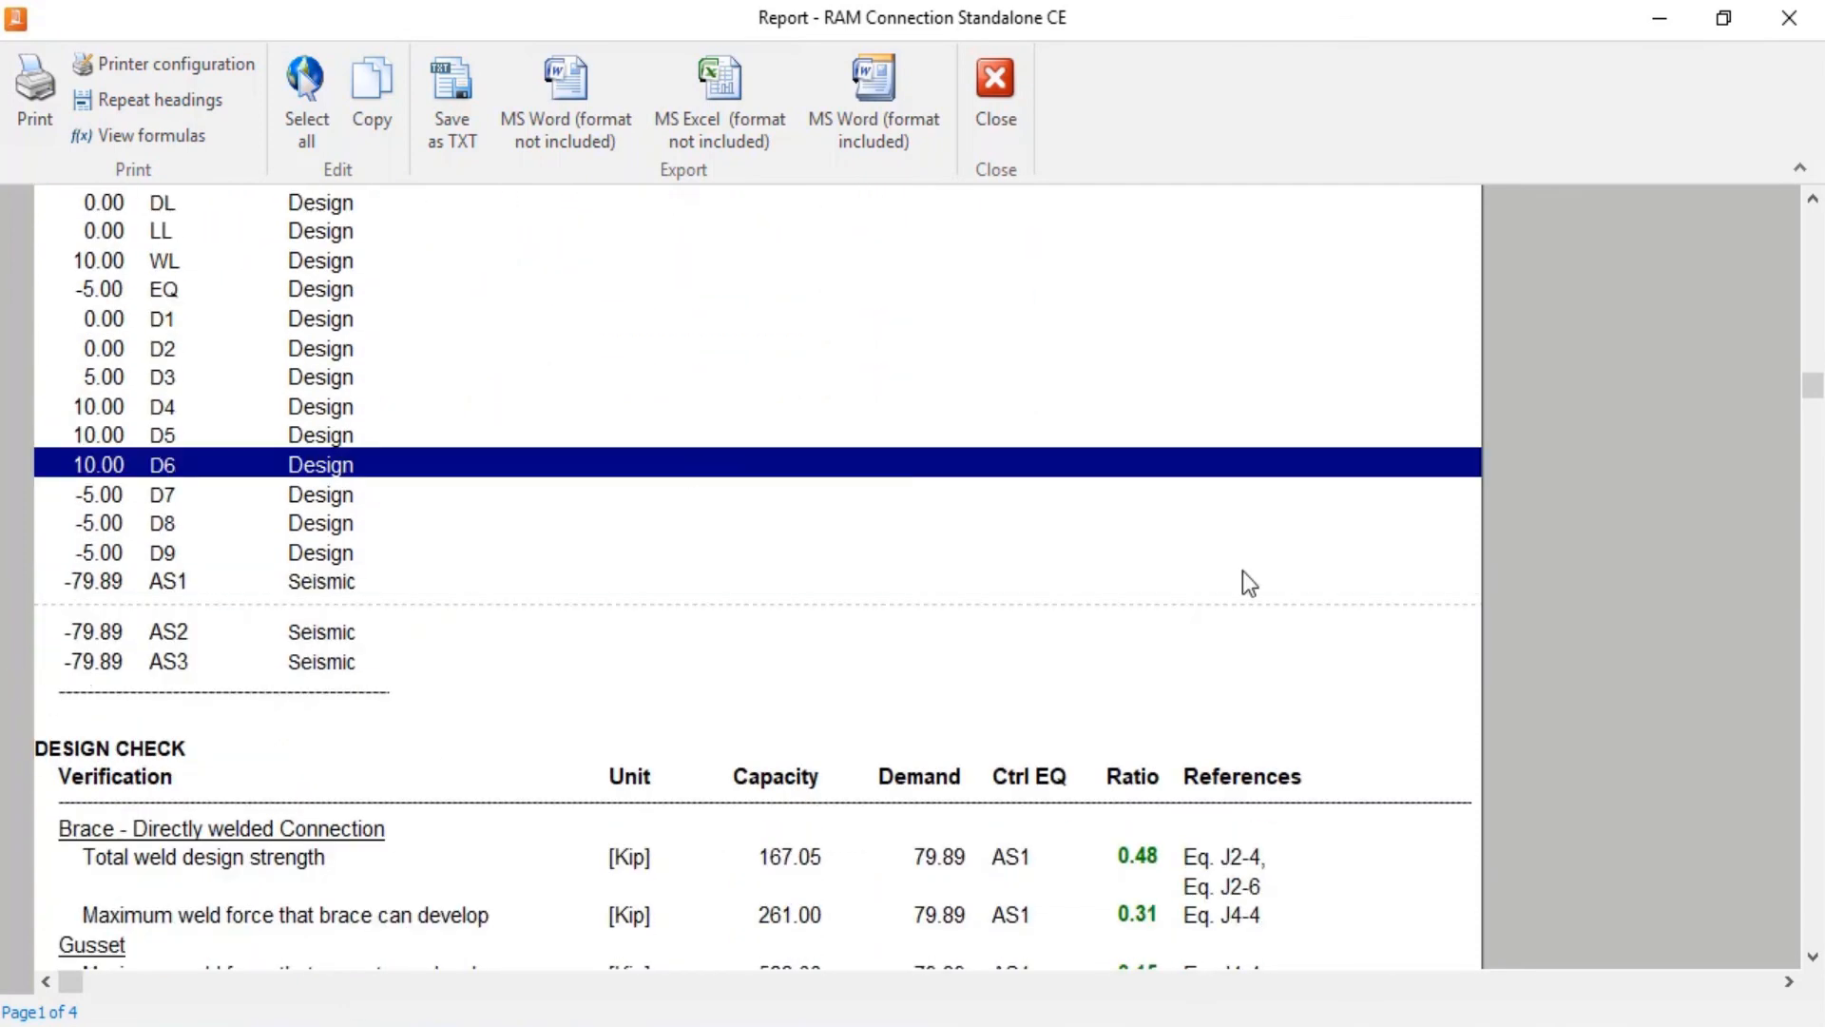
# Examine the report's weld design checks, required brace resistance and geometric considerations for both braces and the gusset, closing the report when finished.
pyautogui.scroll(-3, 1504, 603)
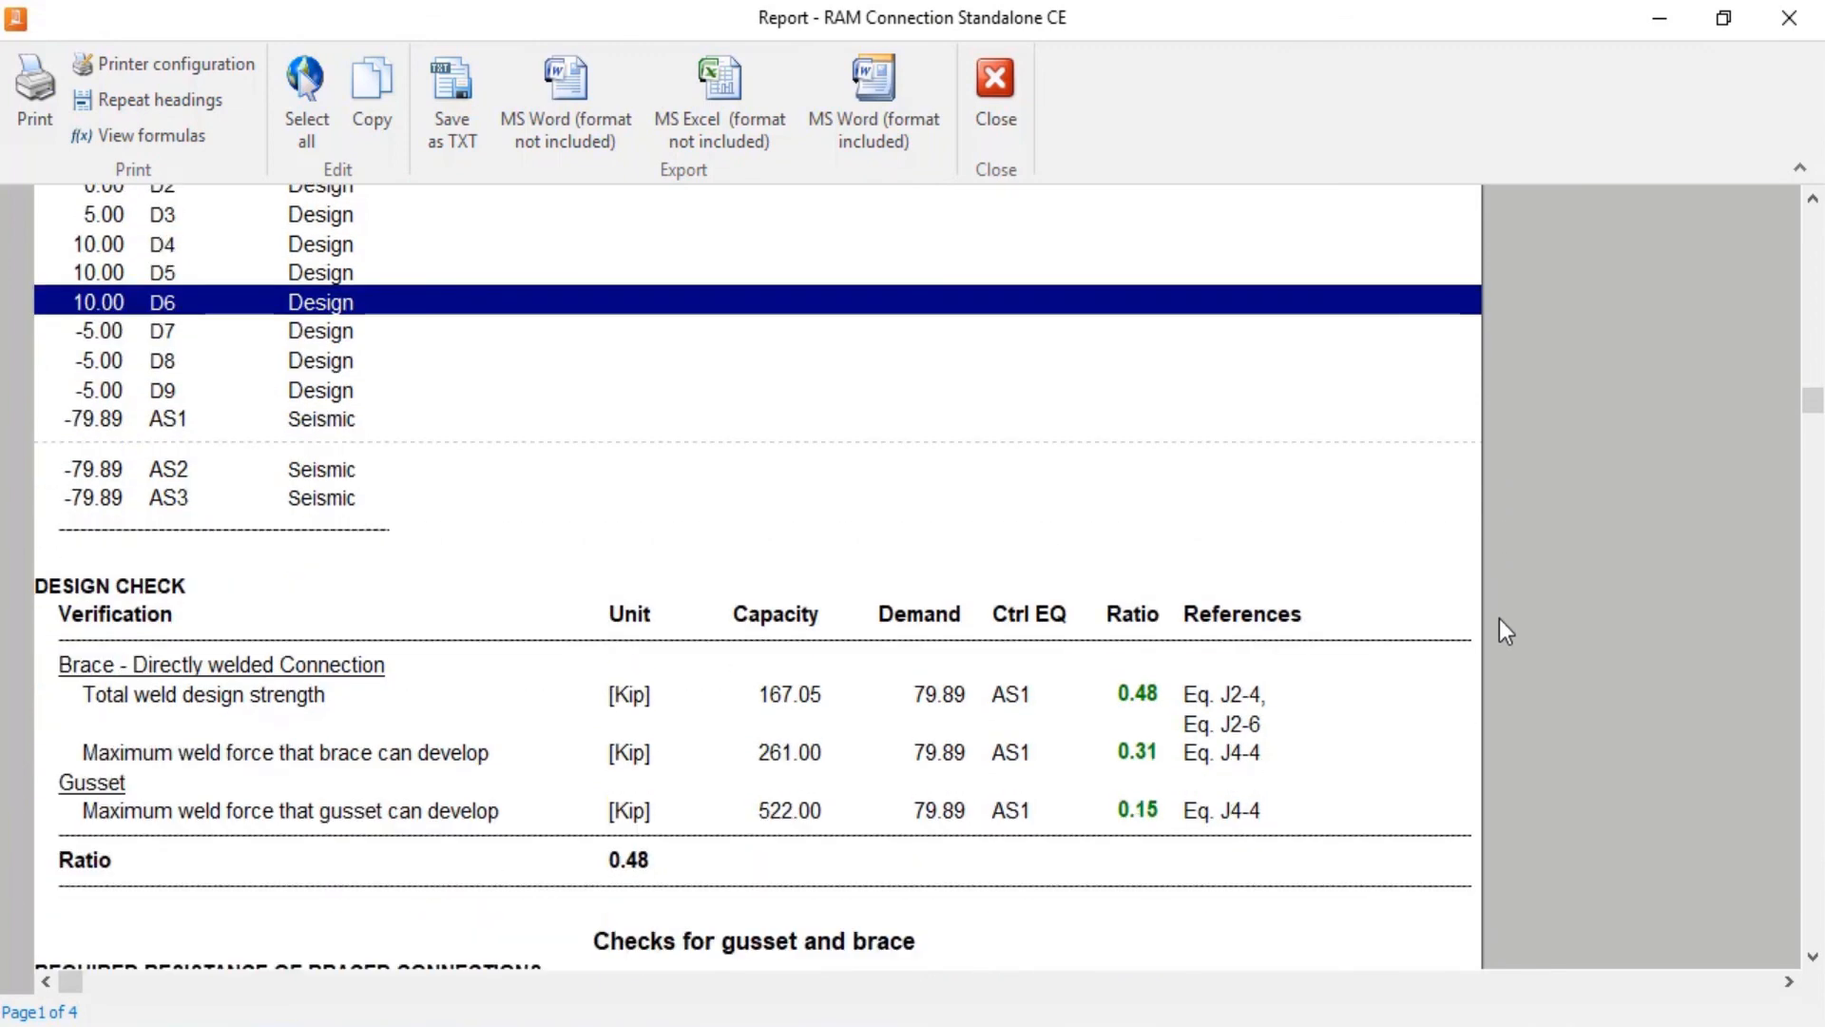
pyautogui.scroll(-3, 1500, 632)
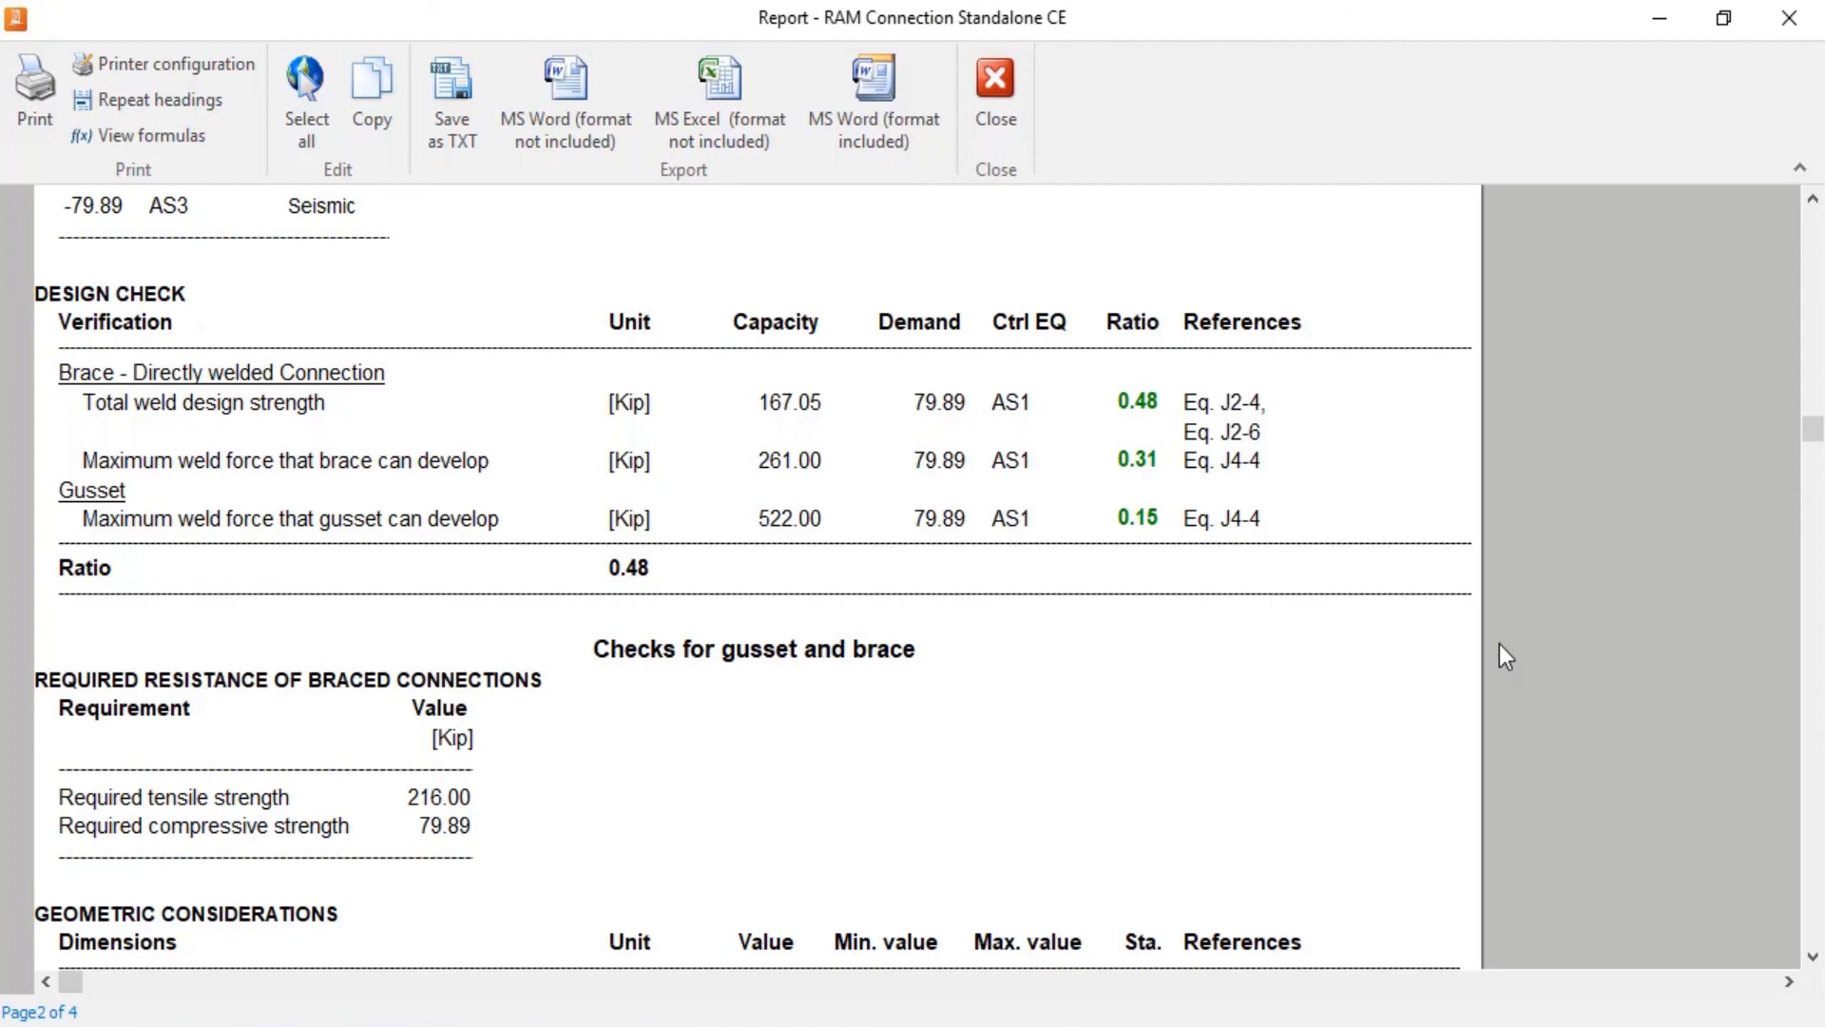
pyautogui.scroll(-5, 1507, 646)
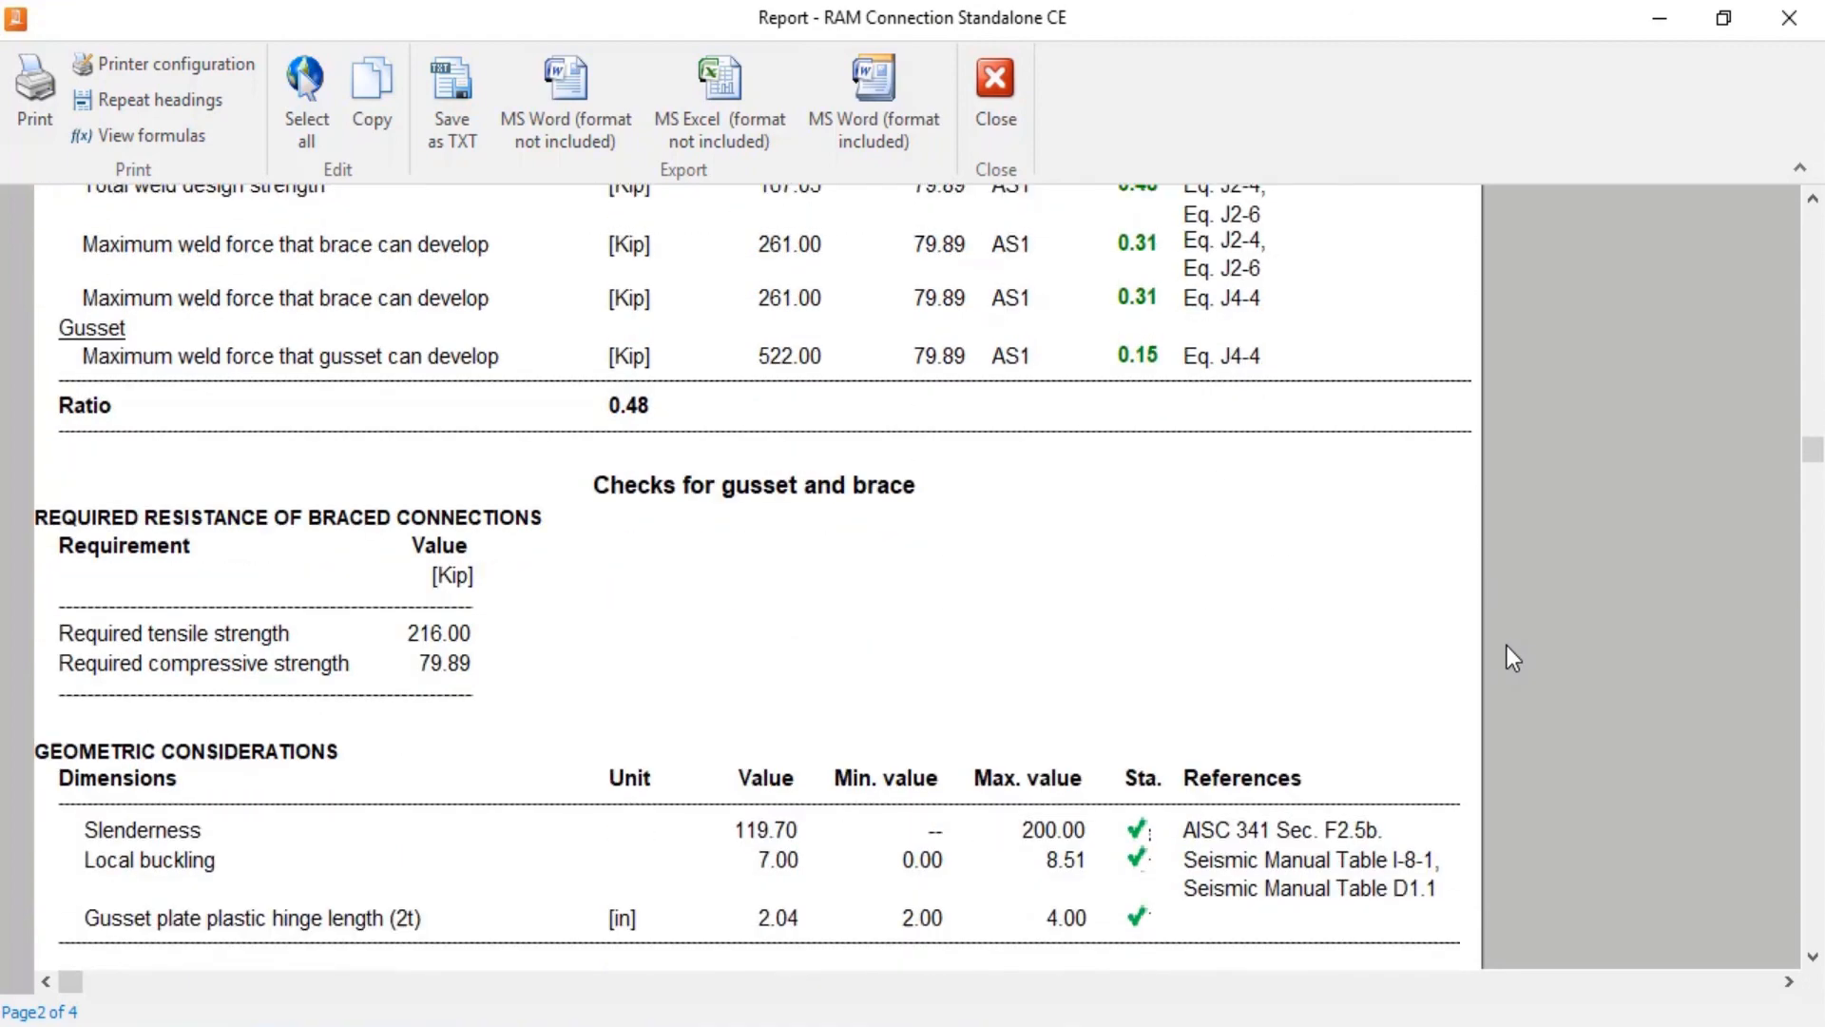
pyautogui.scroll(-9, 1507, 647)
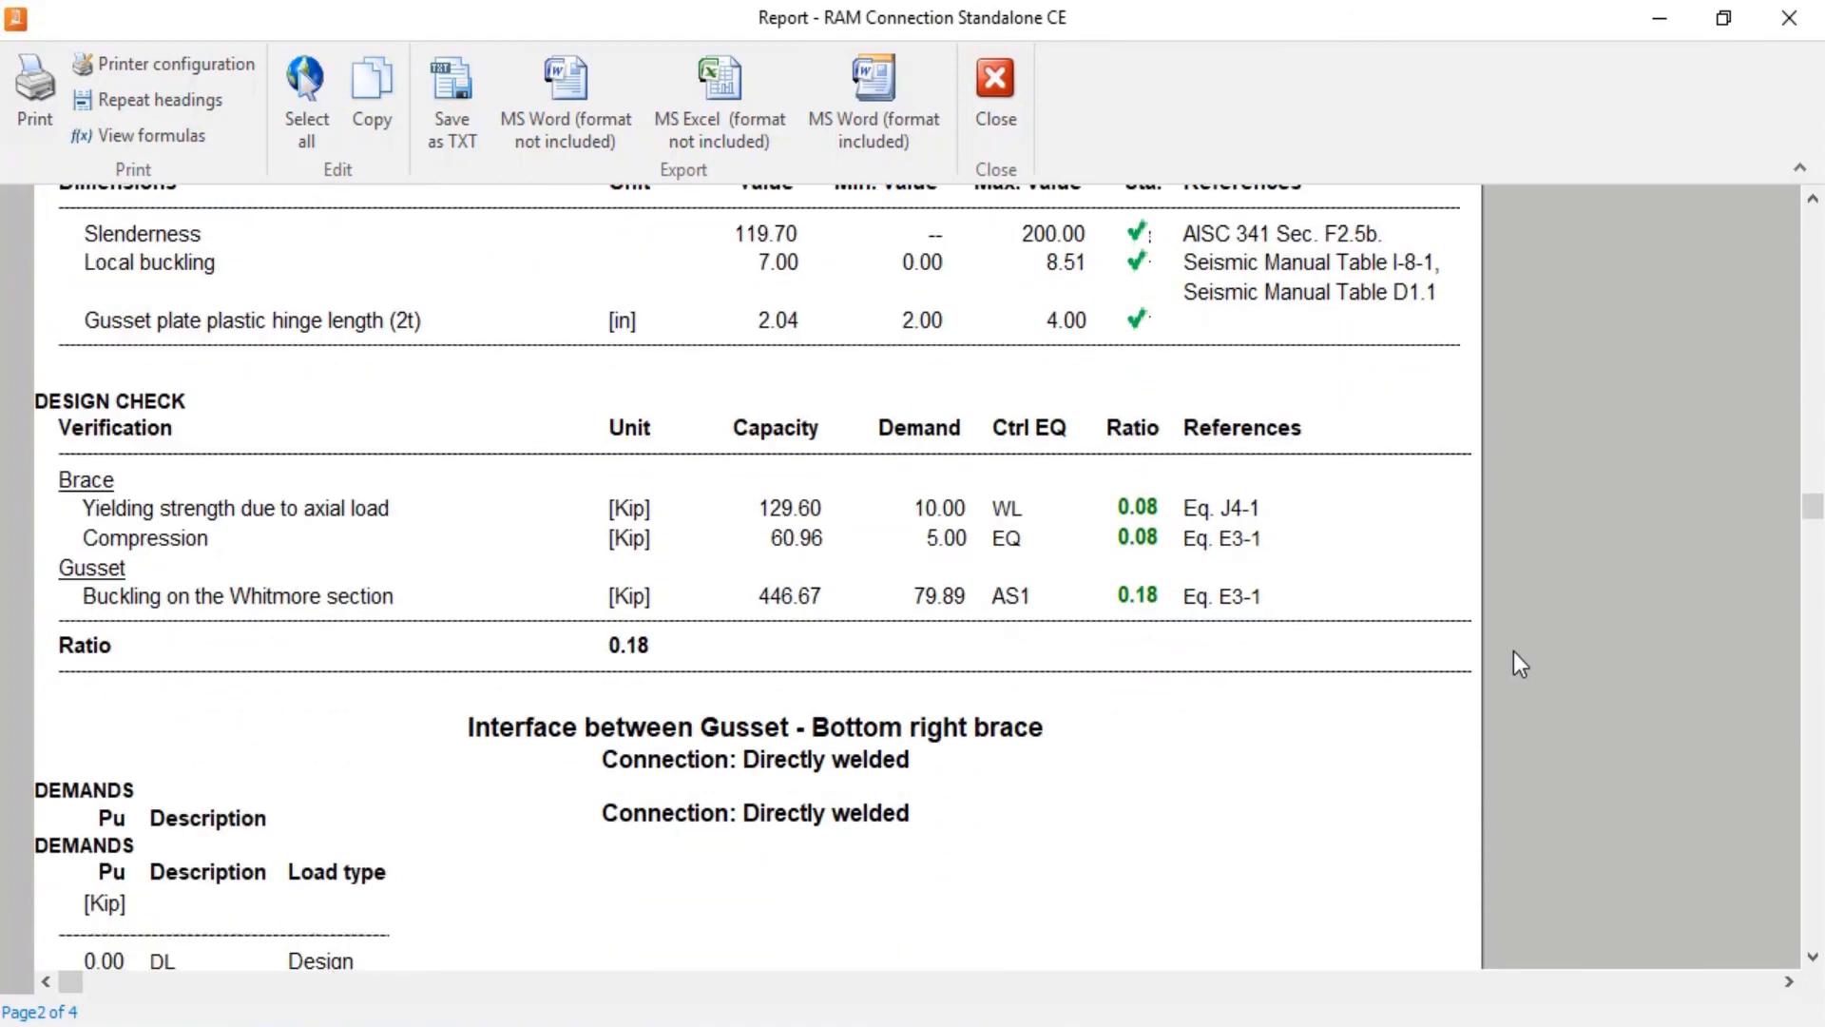
pyautogui.scroll(-5, 1516, 653)
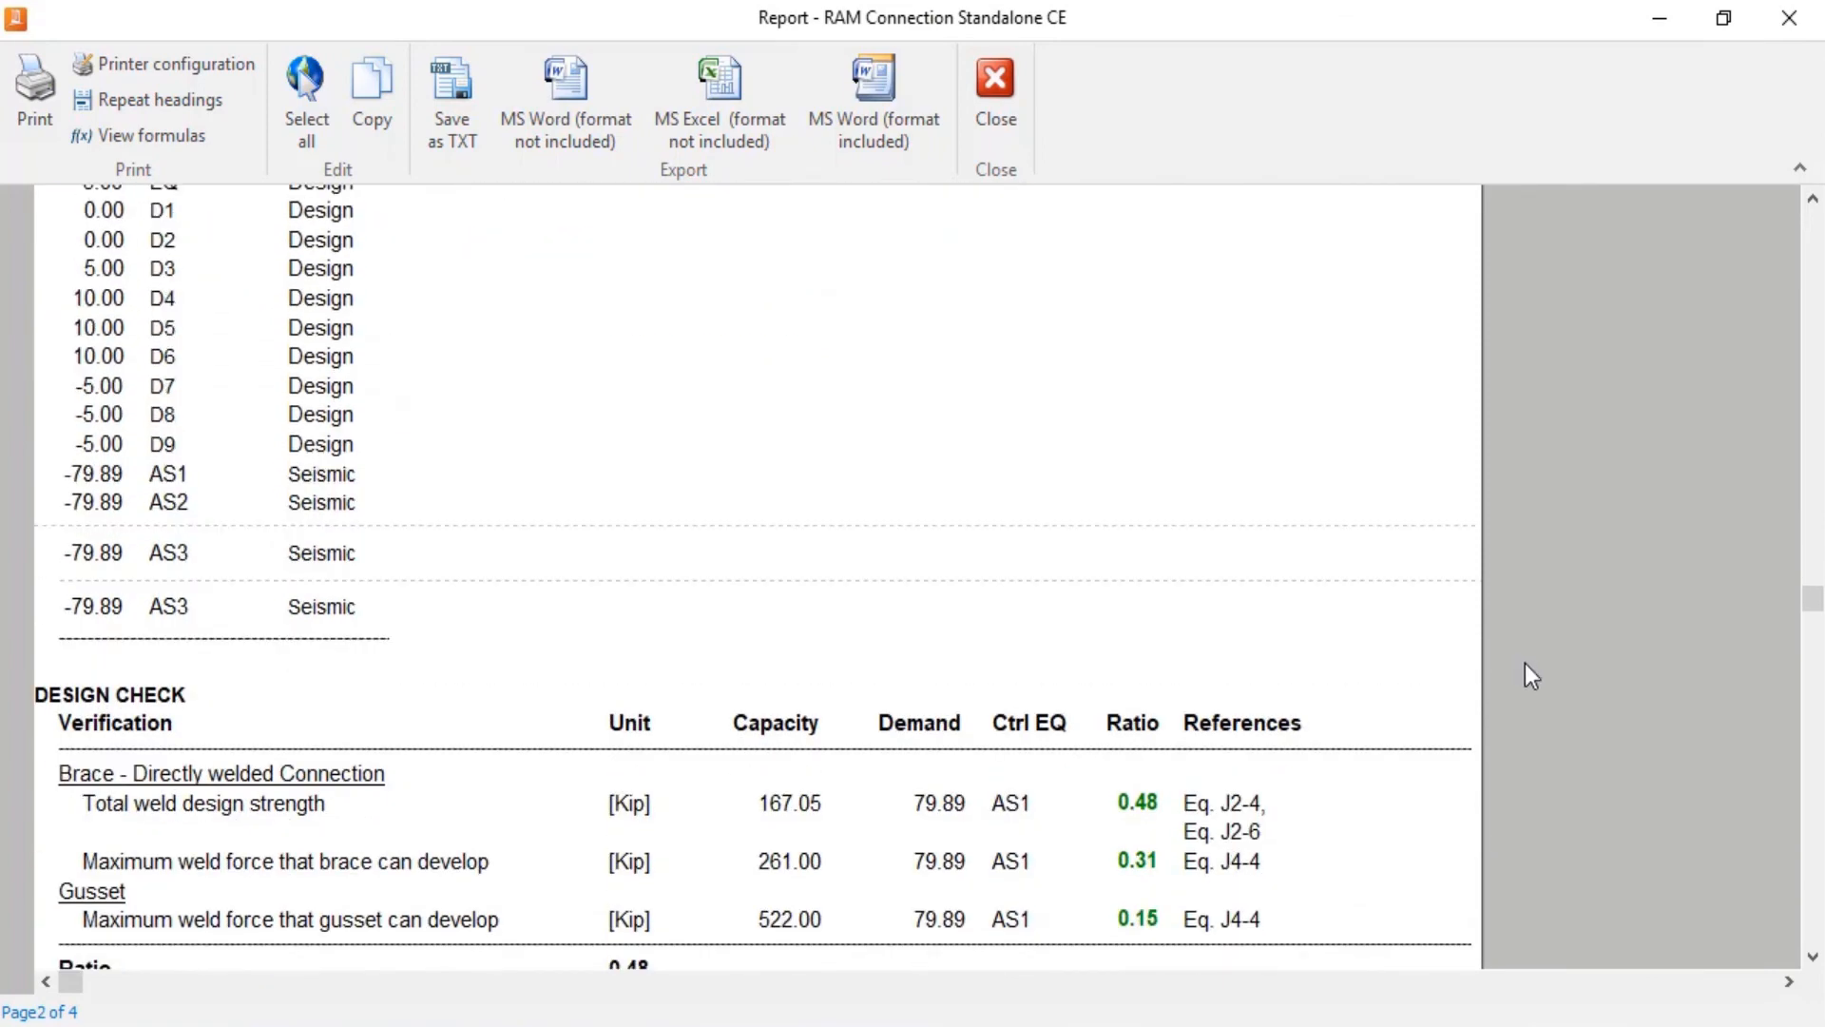
pyautogui.click(996, 110)
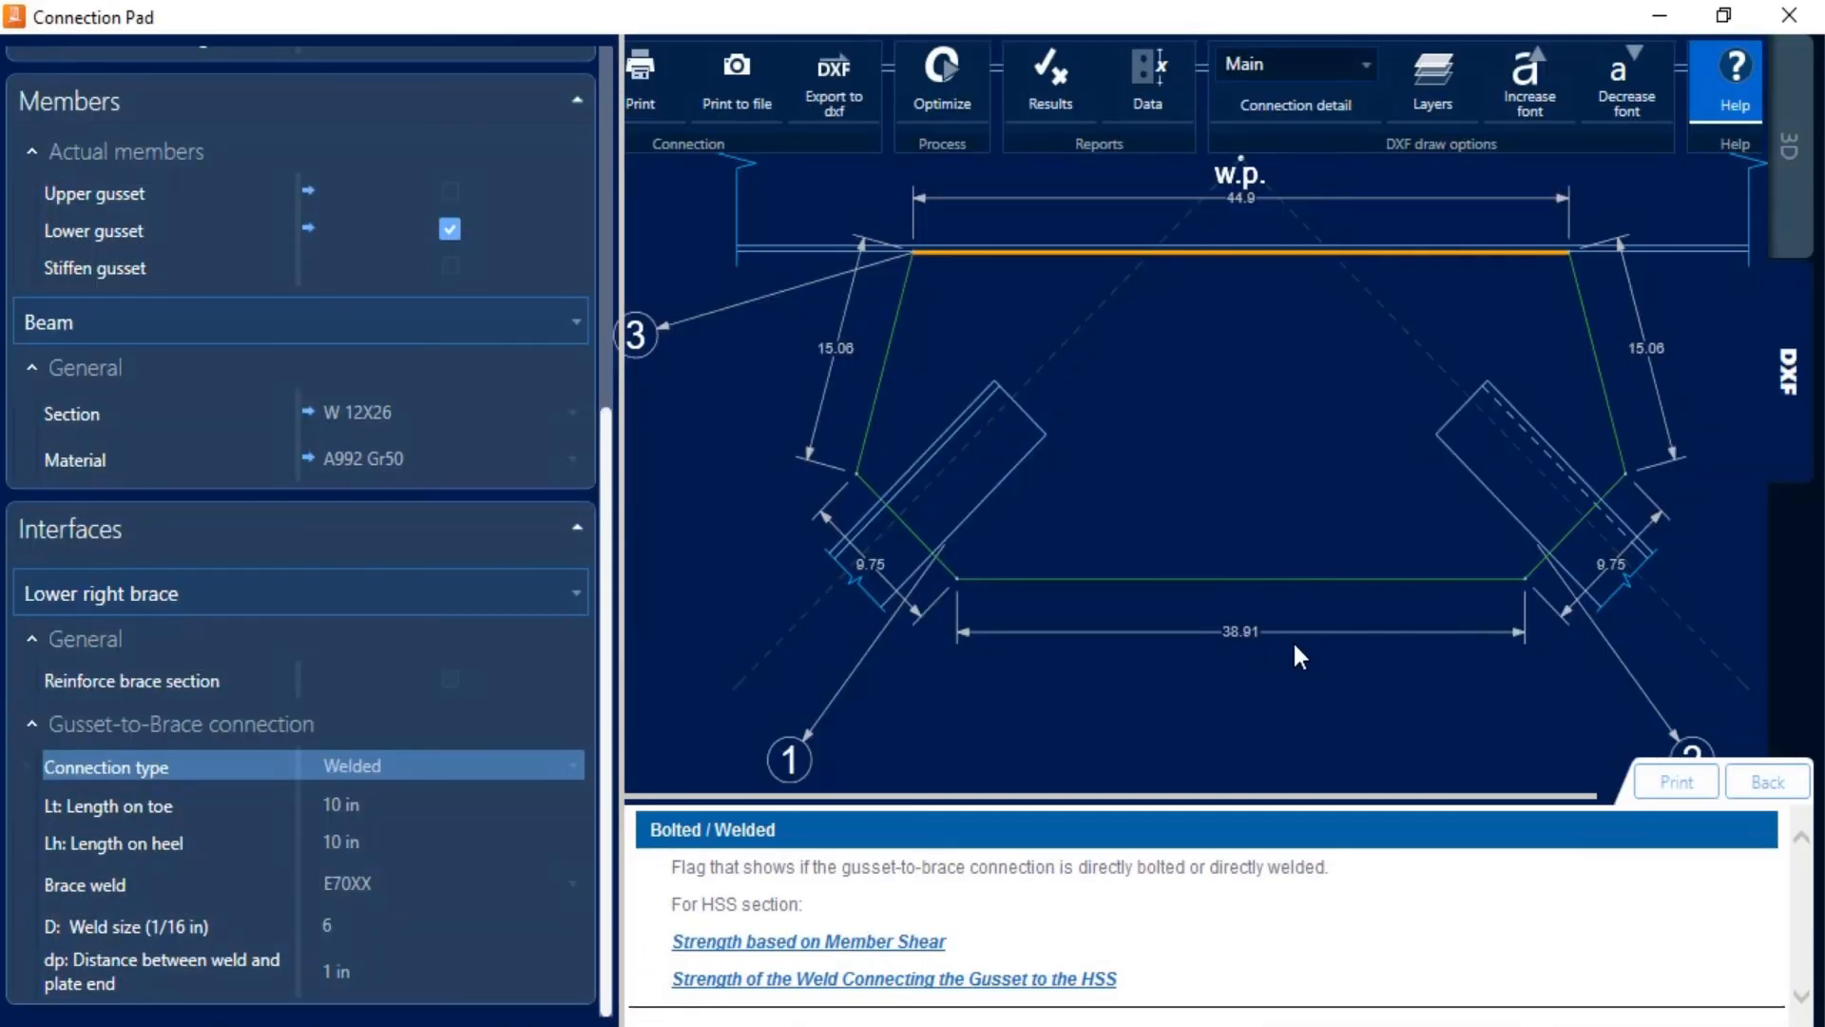
# Return to the 3D view, close joint 2's connection editor and select the undesigned CB joint 4.
pyautogui.click(1788, 233)
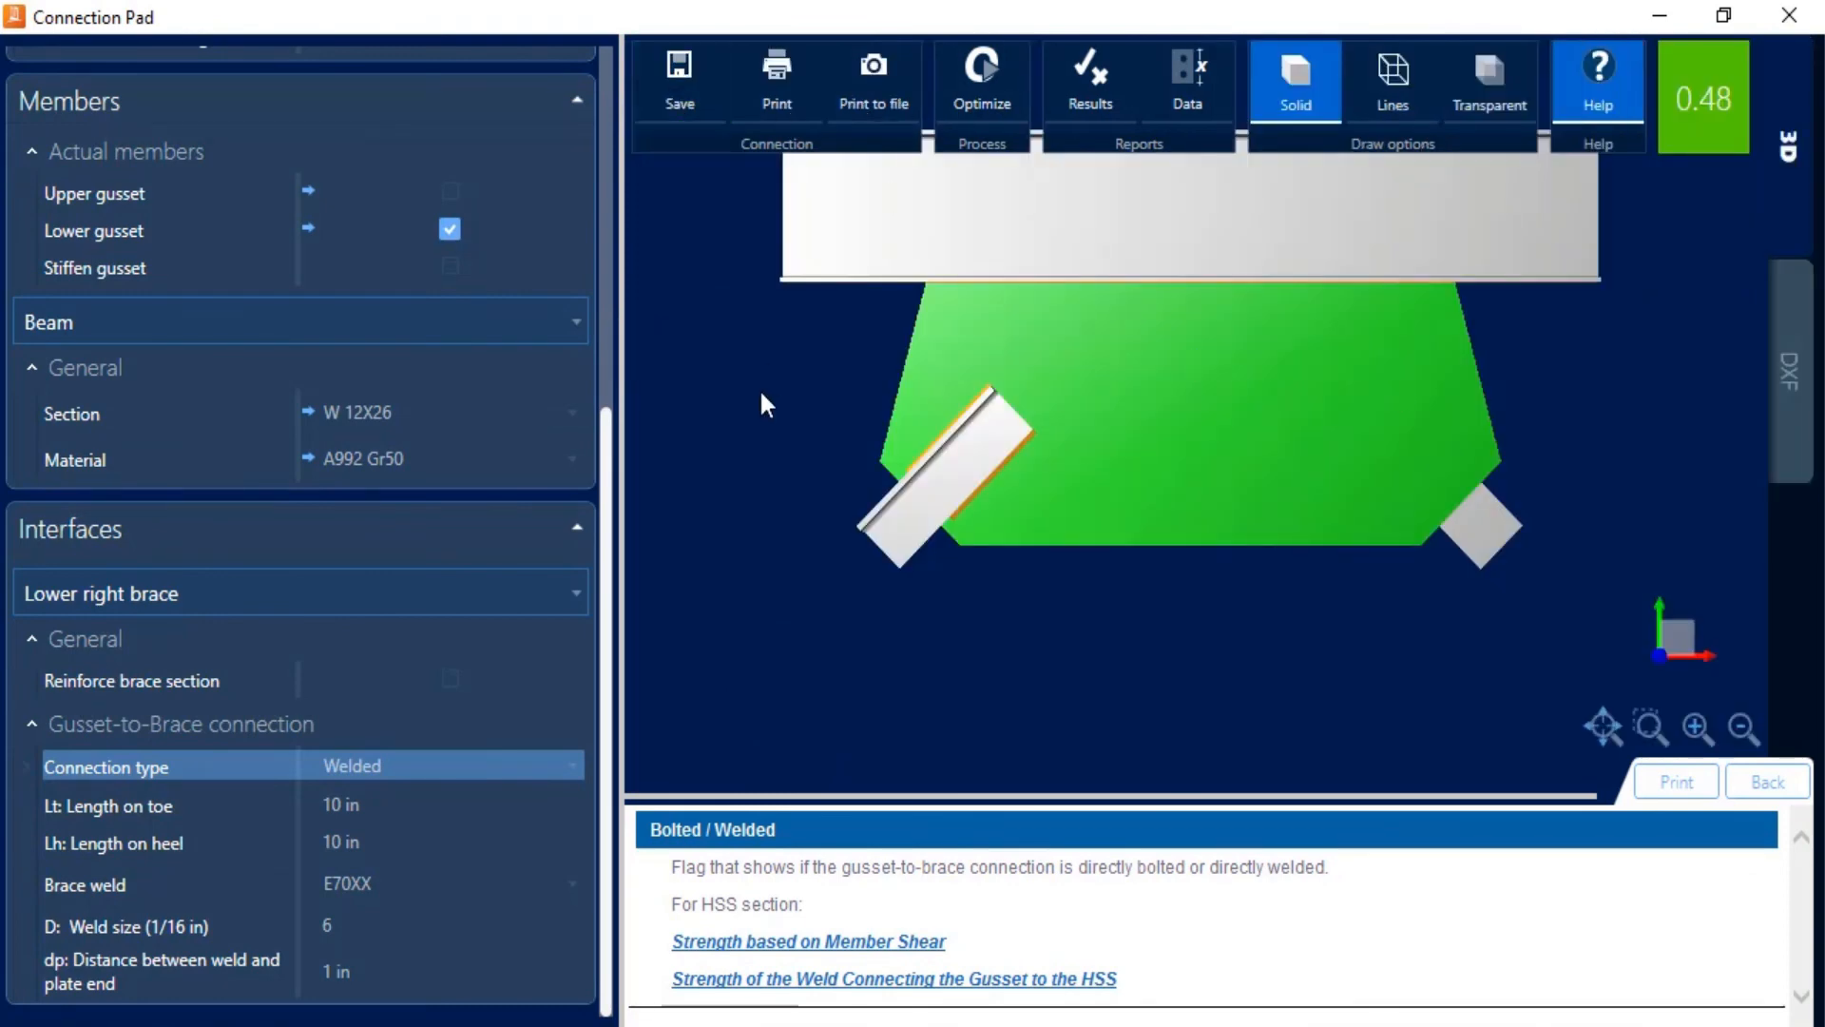
pyautogui.click(1789, 16)
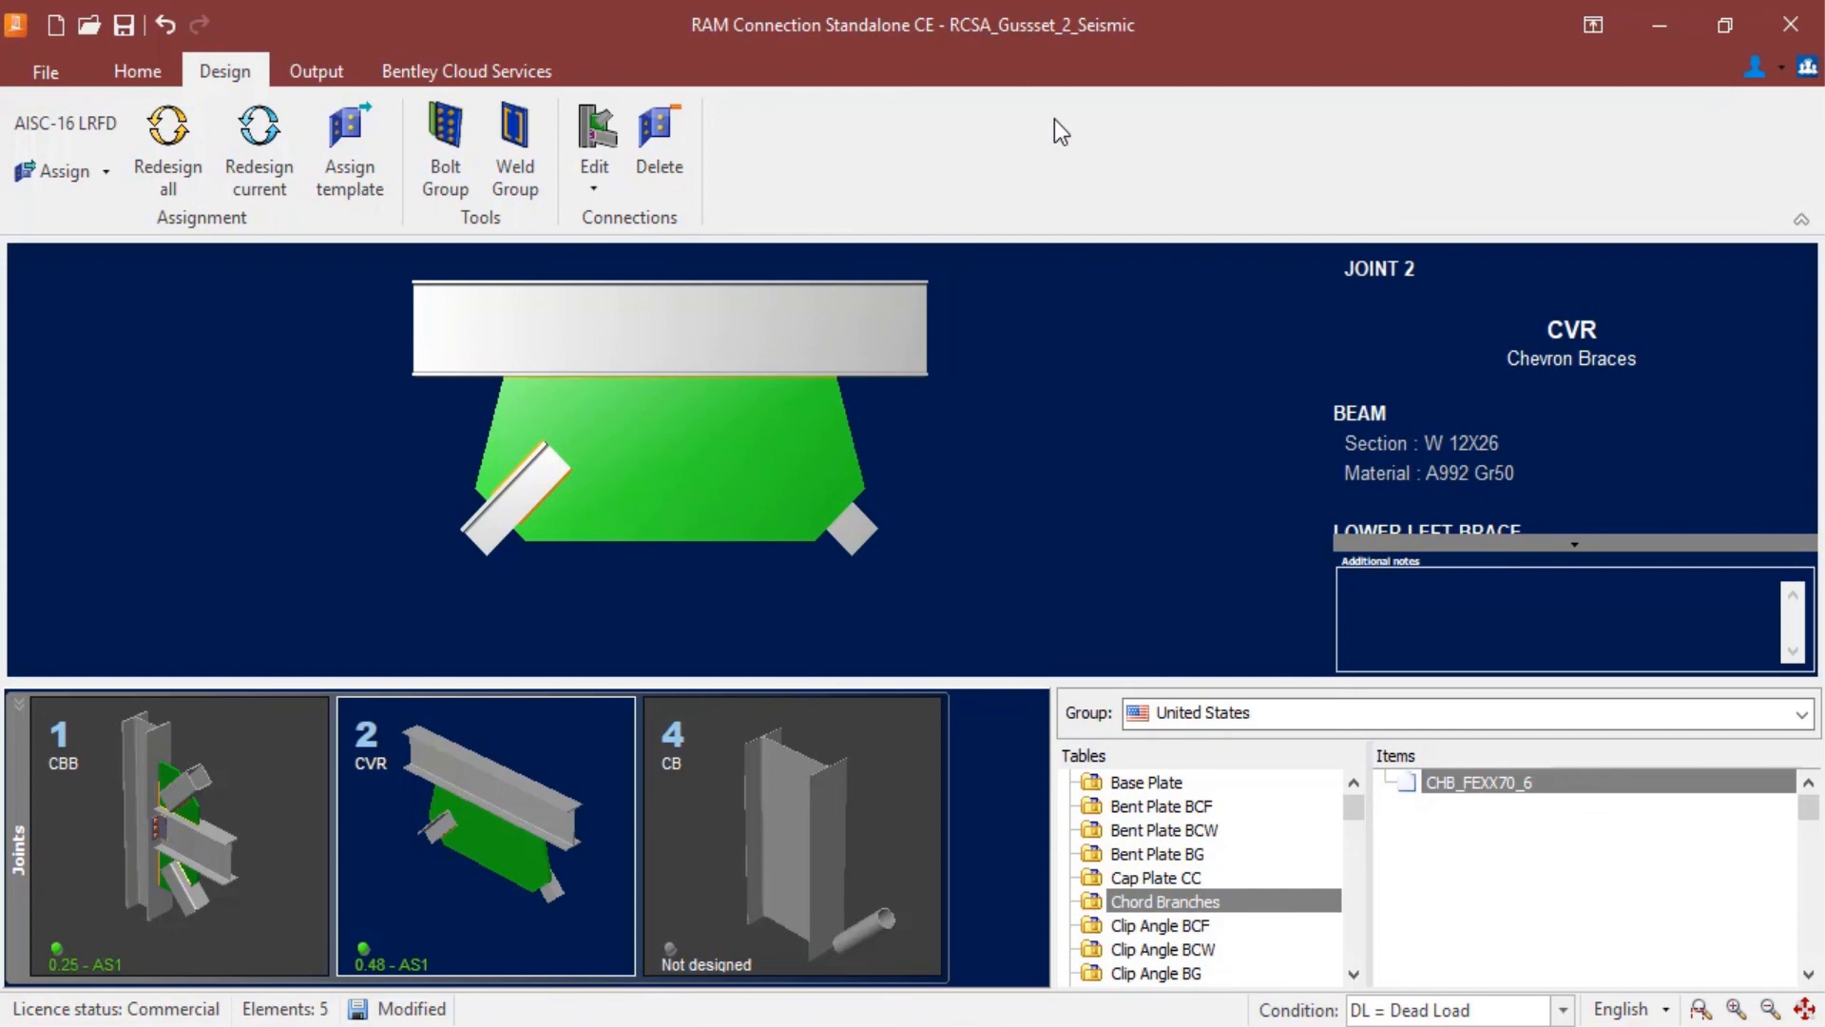
pyautogui.click(777, 870)
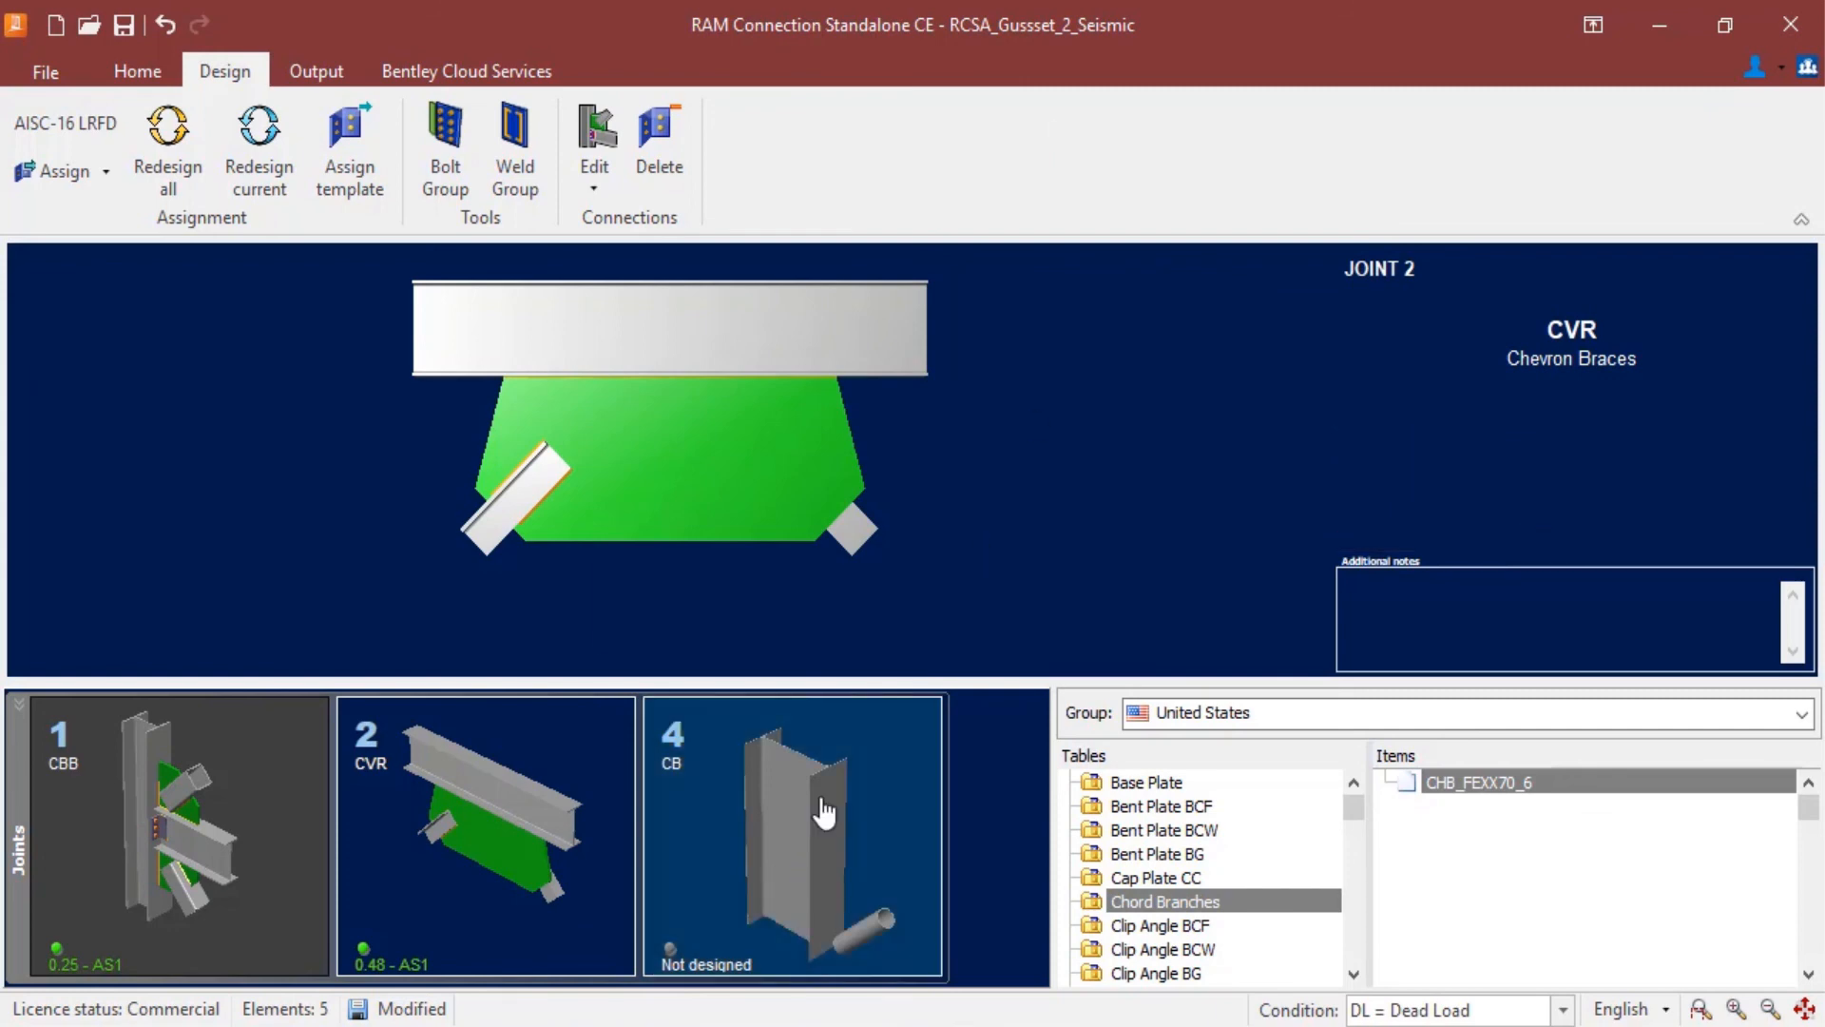